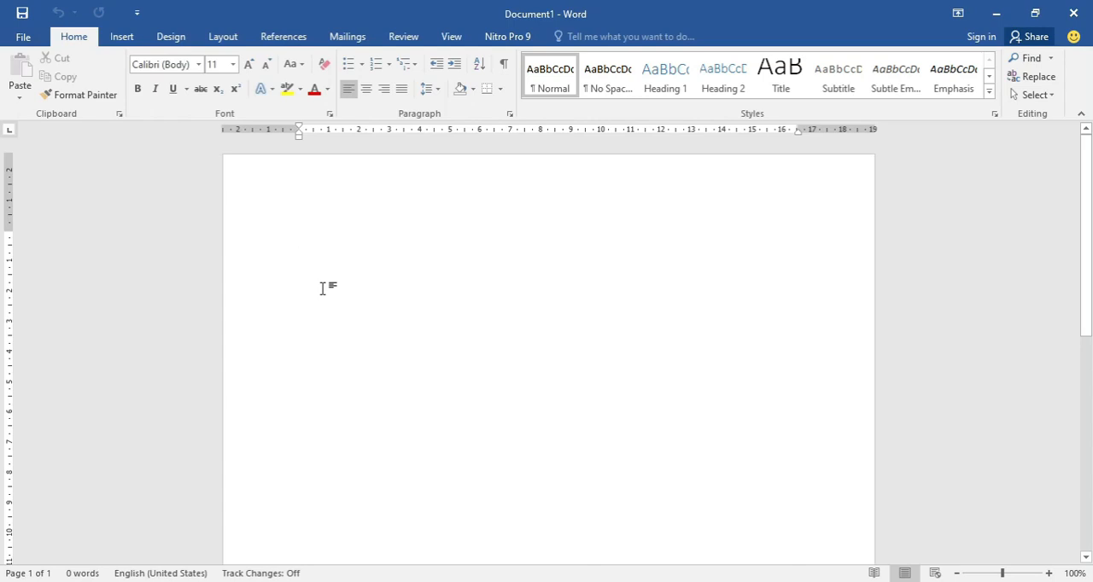
- Write a "Nama" line with the colon and a person's full name aligned at the two left tab stops
{"action": "type", "text": "Nama"}
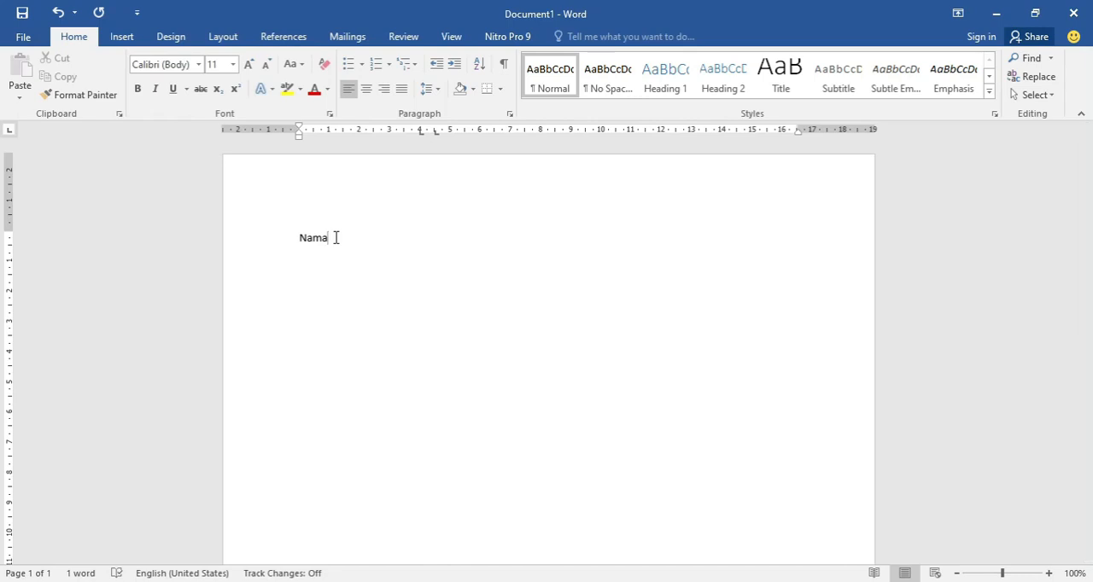
{"action": "key", "text": "Tab"}
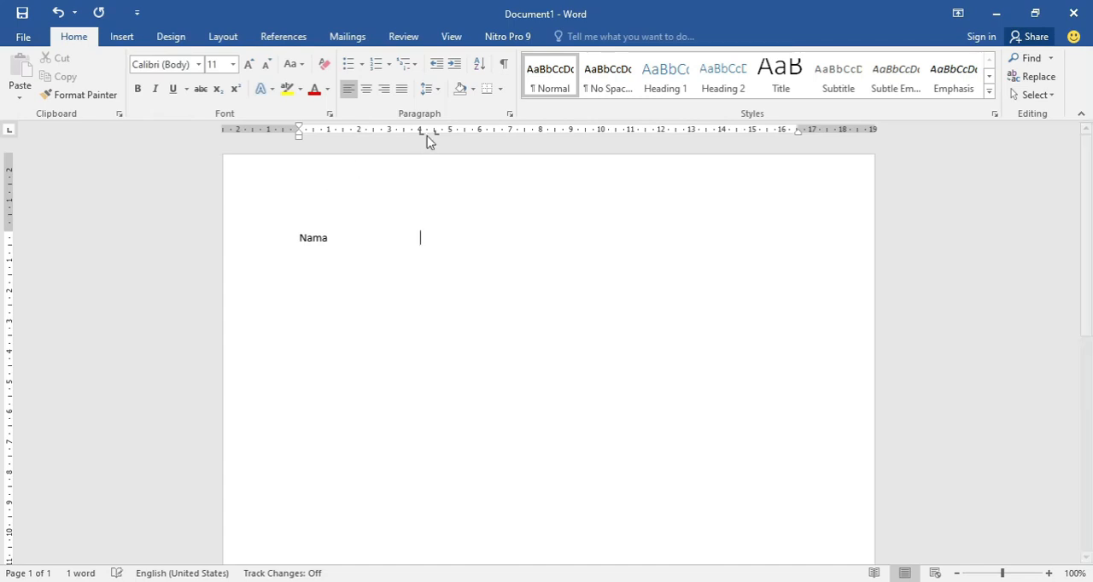
{"action": "type", "text": ":"}
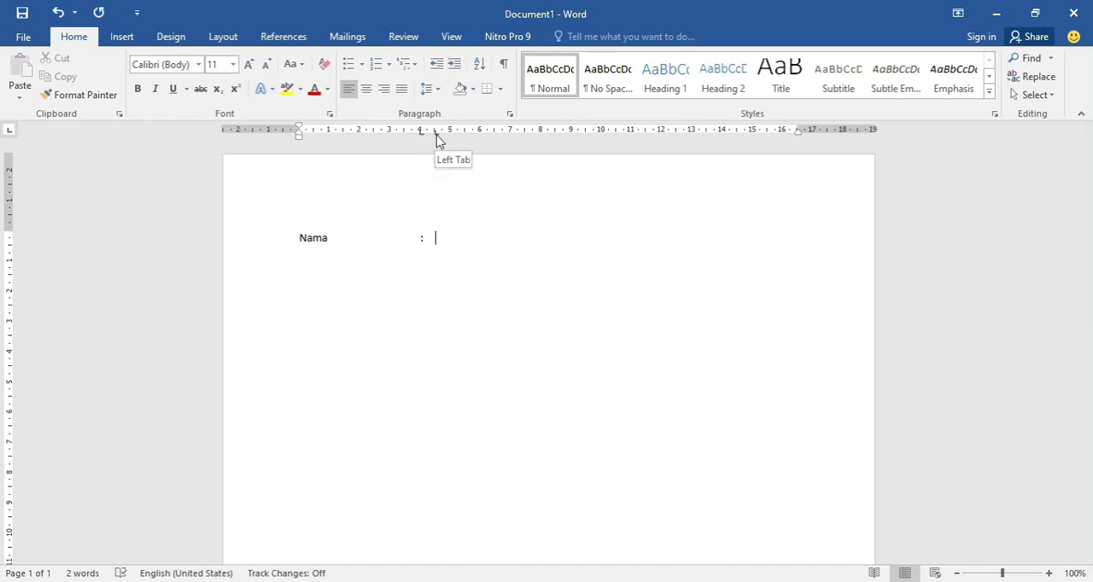
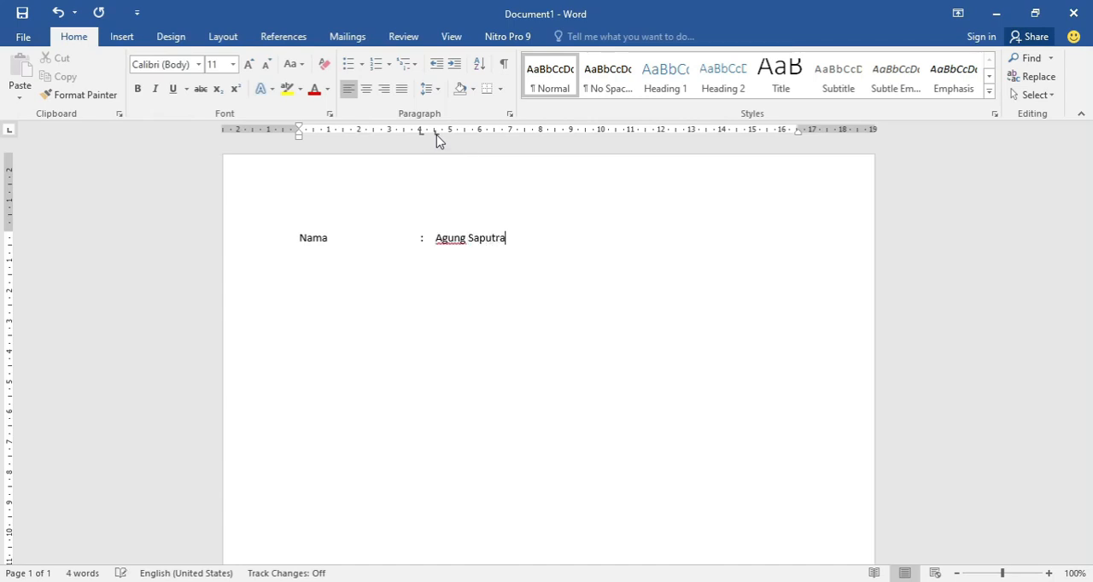
- Add a "Nim" line below with the colon and the student number aligned at the same tab stops
{"action": "key", "text": "Return"}
{"action": "type", "text": "Nim"}
{"action": "key", "text": "Tab"}
{"action": "key", "text": "Tab"}
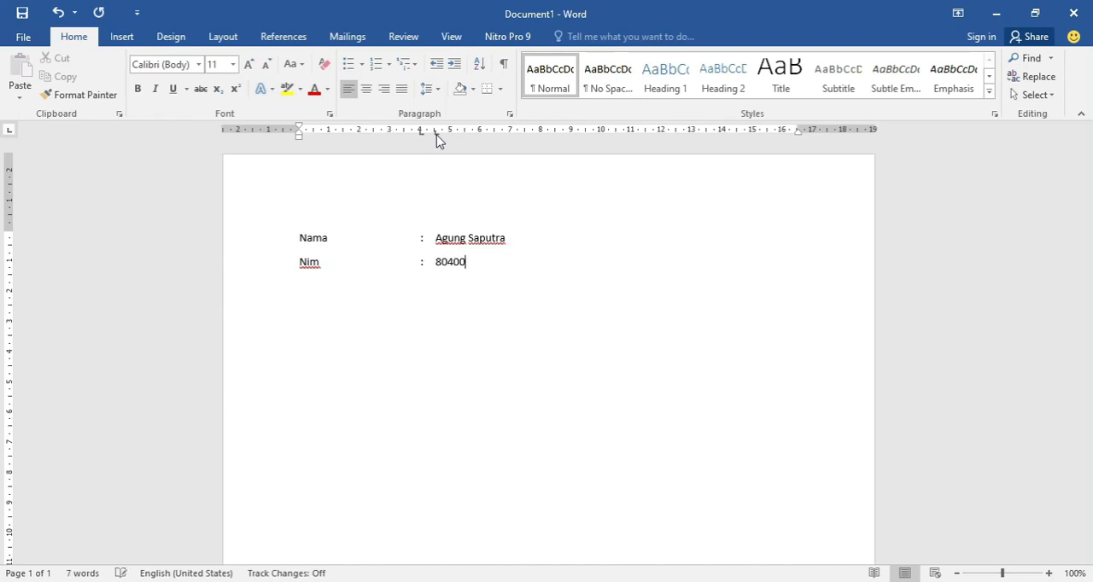
{"action": "type", "text": "Alamat"}
- Add an "Alamat" line with the colon and the address aligned at the same tab stops
{"action": "key", "text": "Tab"}
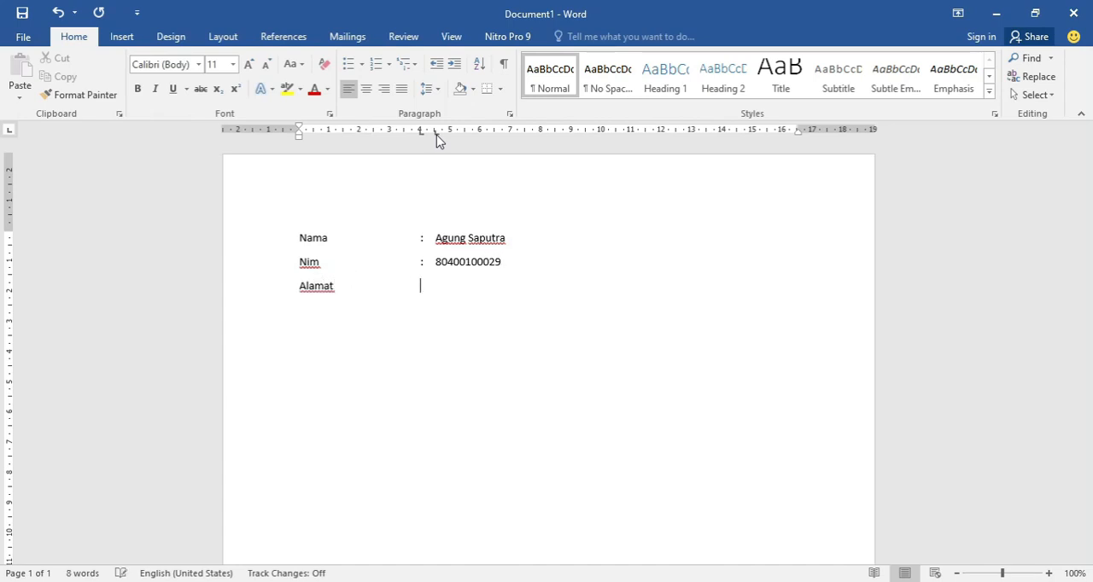
{"action": "type", "text": ": Jambi"}
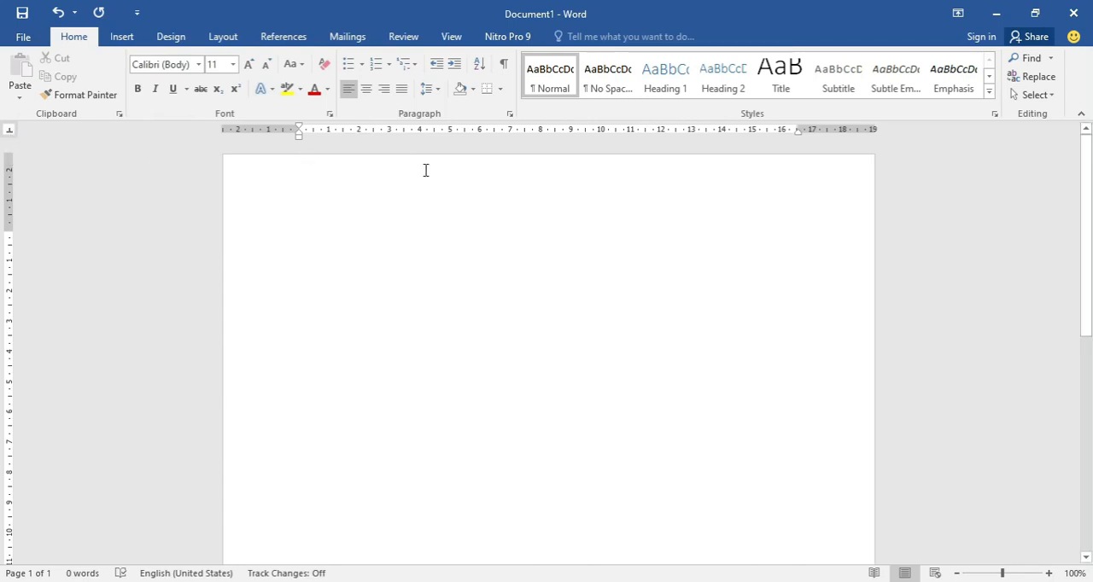
- Set a center tab stop at 7 cm and enter a person's full name centred on it
{"action": "left_click", "coordinate": [510, 131]}
{"action": "key", "text": "Tab"}
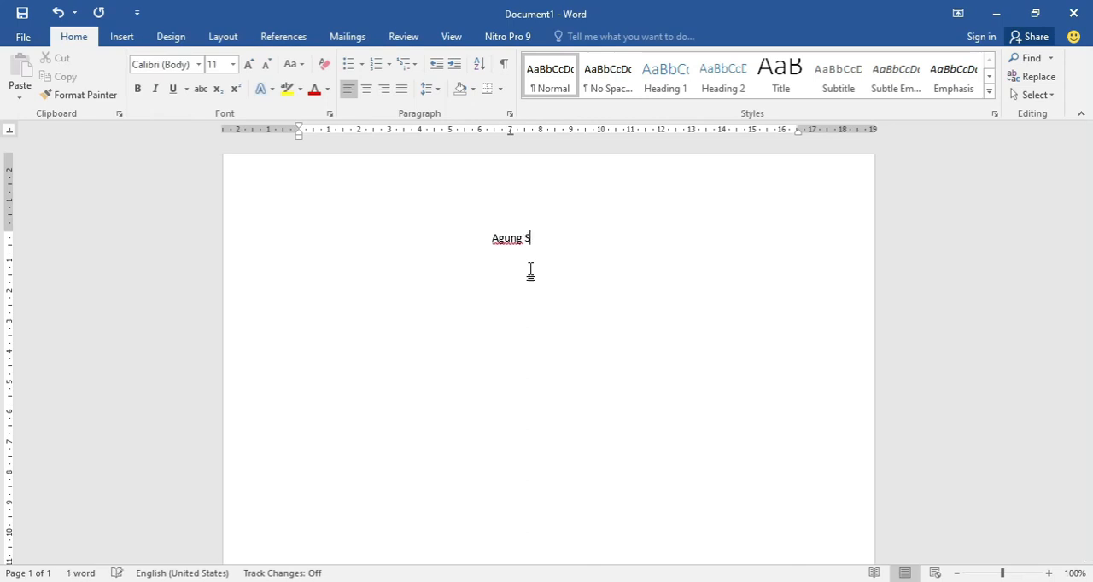
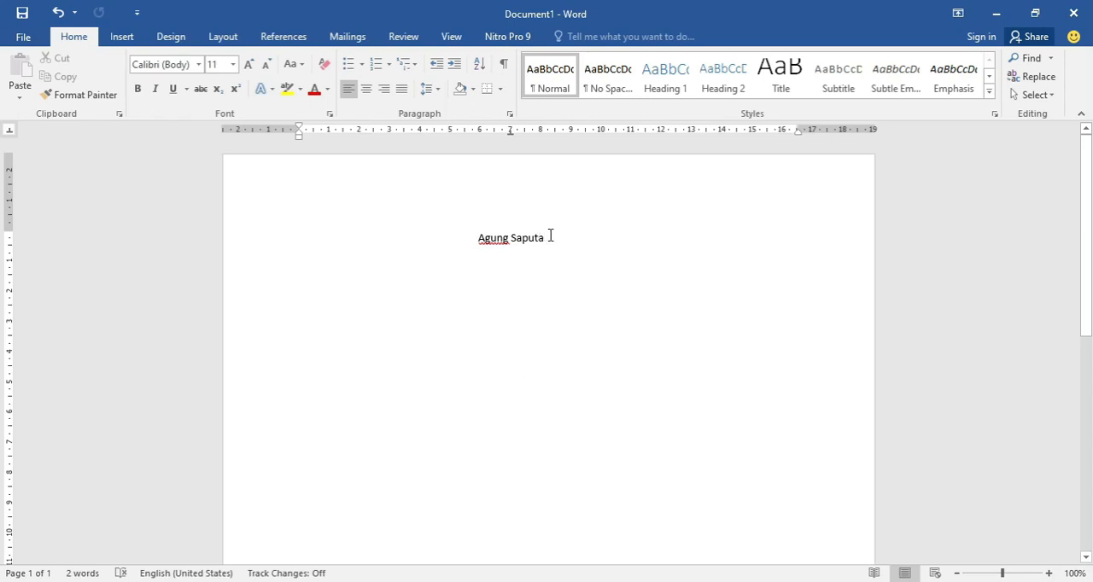
- Insert the line "Mengetahui" above the name, centred on the 7 cm tab stop
{"action": "key", "text": "ctrl+z"}
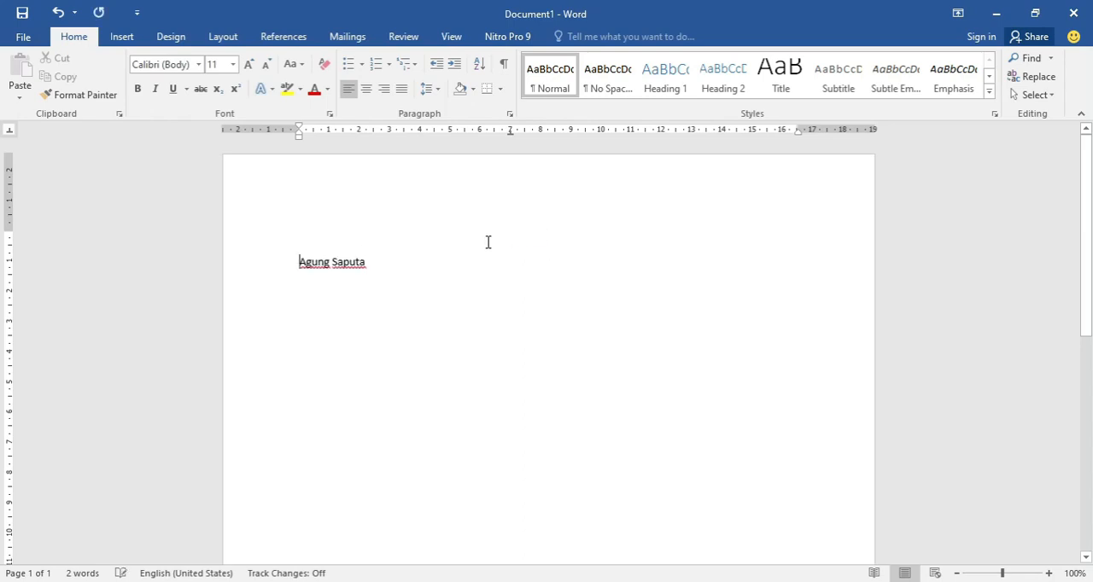
{"action": "key", "text": "ctrl+y"}
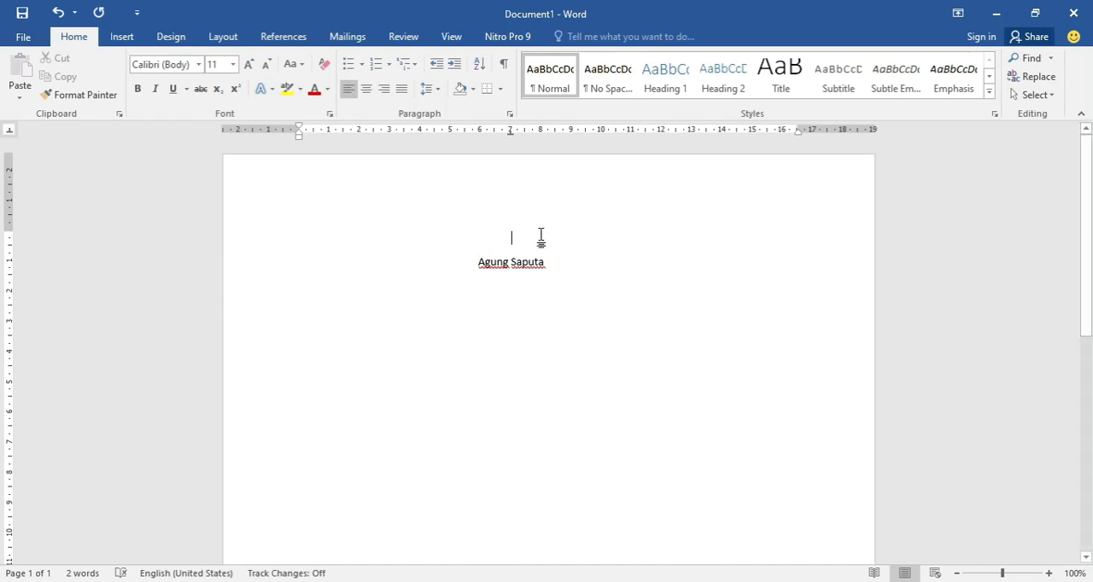
{"action": "type", "text": "Mengetahui"}
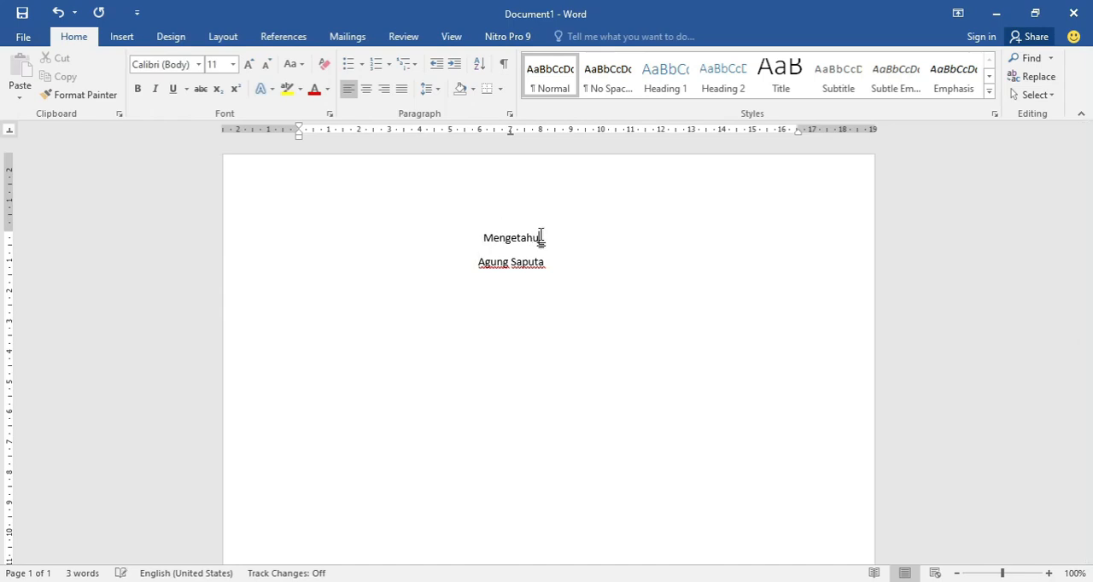
{"action": "key", "text": "Return"}
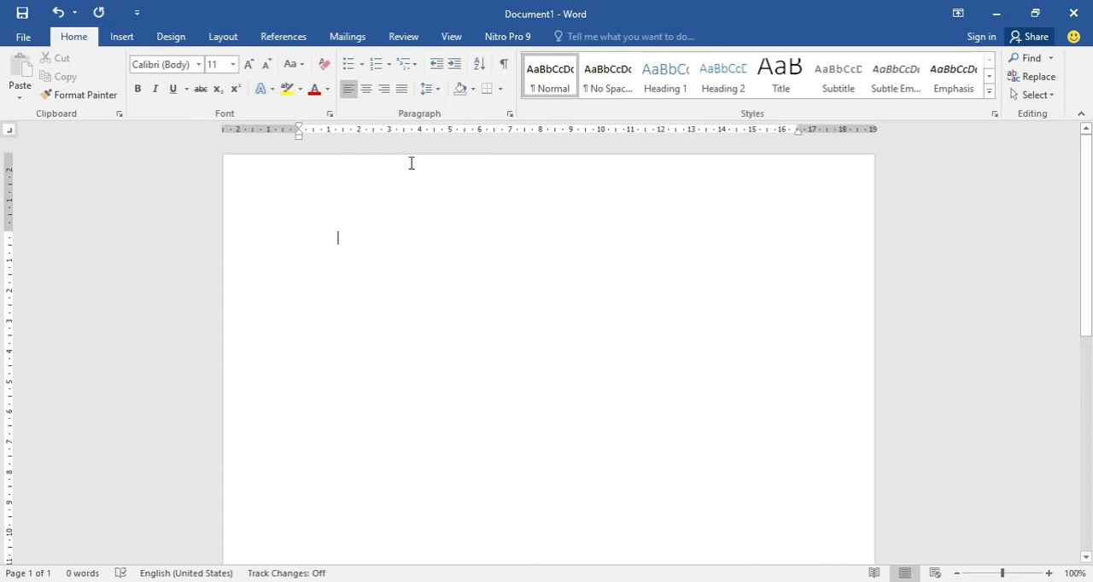
- Set a right tab stop at about 11.5 cm and move the insertion point to it
{"action": "left_click", "coordinate": [646, 133]}
{"action": "key", "text": "Tab"}
{"action": "left_click", "coordinate": [349, 237]}
{"action": "key", "text": "Tab"}
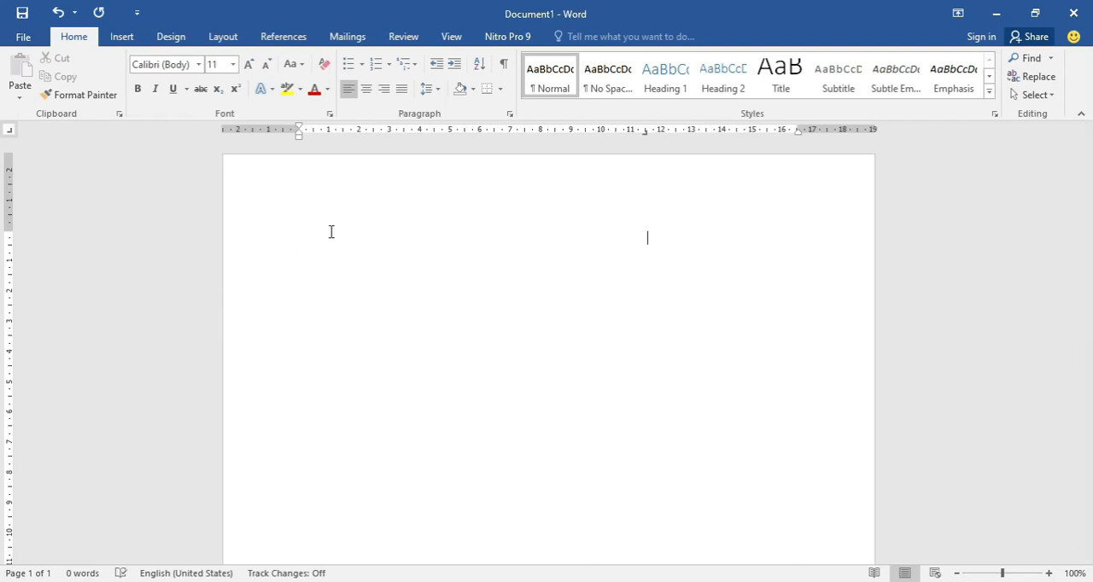
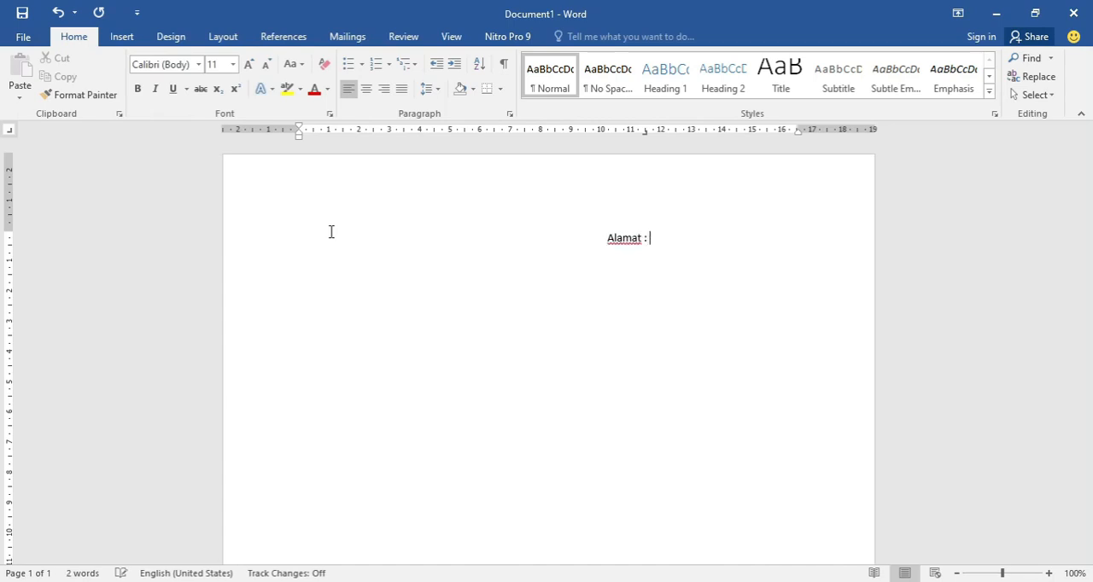
- Enter "Alamat :" followed by the street address, right-aligned at the tab stop
{"action": "key", "text": "BackSpace"}
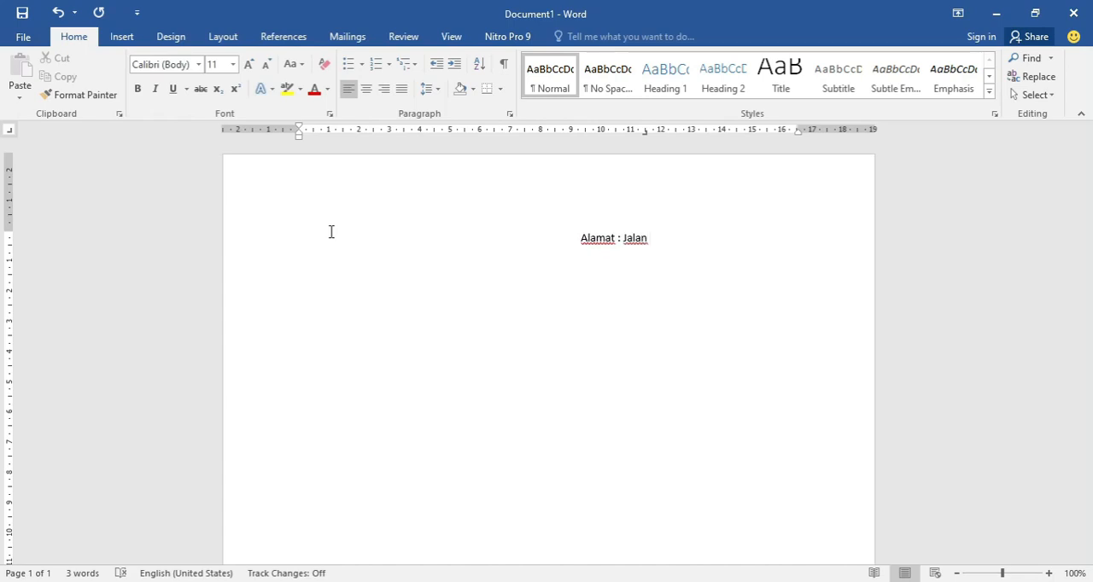
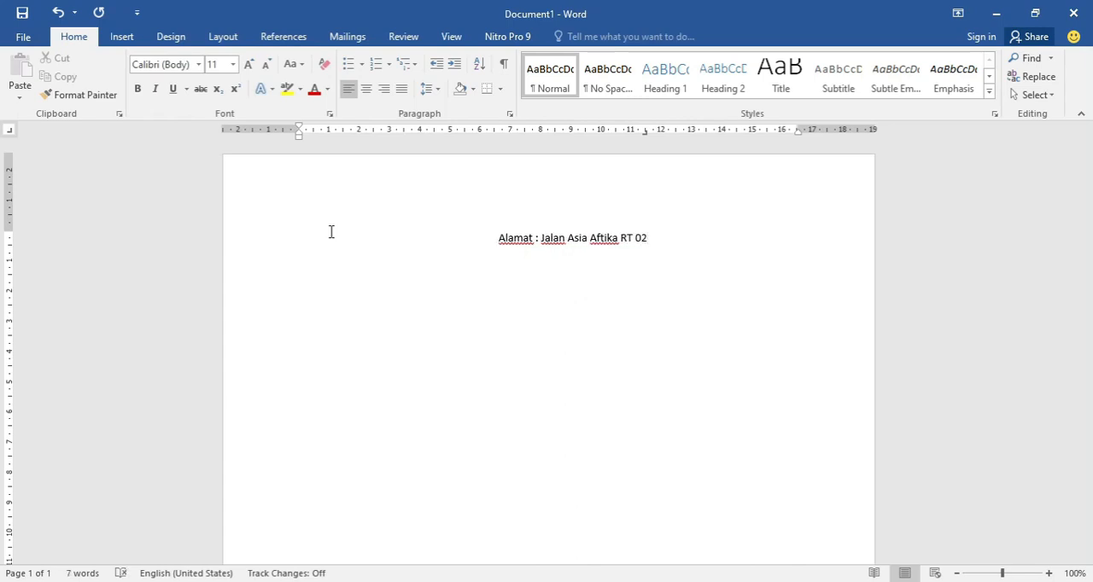
- Add a second right-aligned line with "Kodepos :" and the postal code
{"action": "key", "text": "Return"}
{"action": "type", "text": "Kodepos : 321345"}
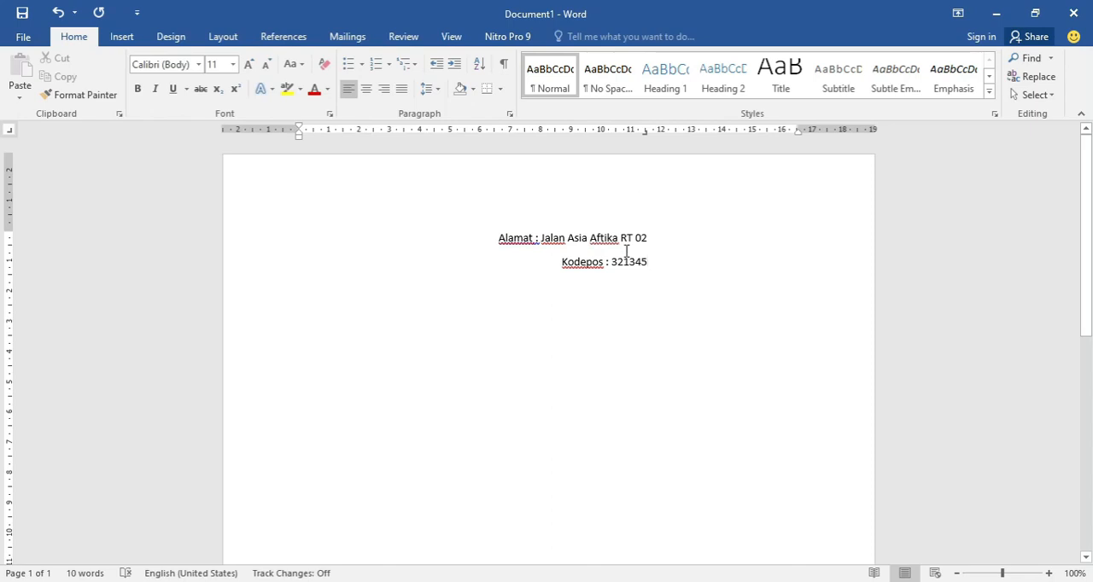
- Clear the whole document and set a decimal tab stop at about 8.5 cm for the first line
{"action": "key", "text": "ctrl+a"}
{"action": "key", "text": "Delete"}
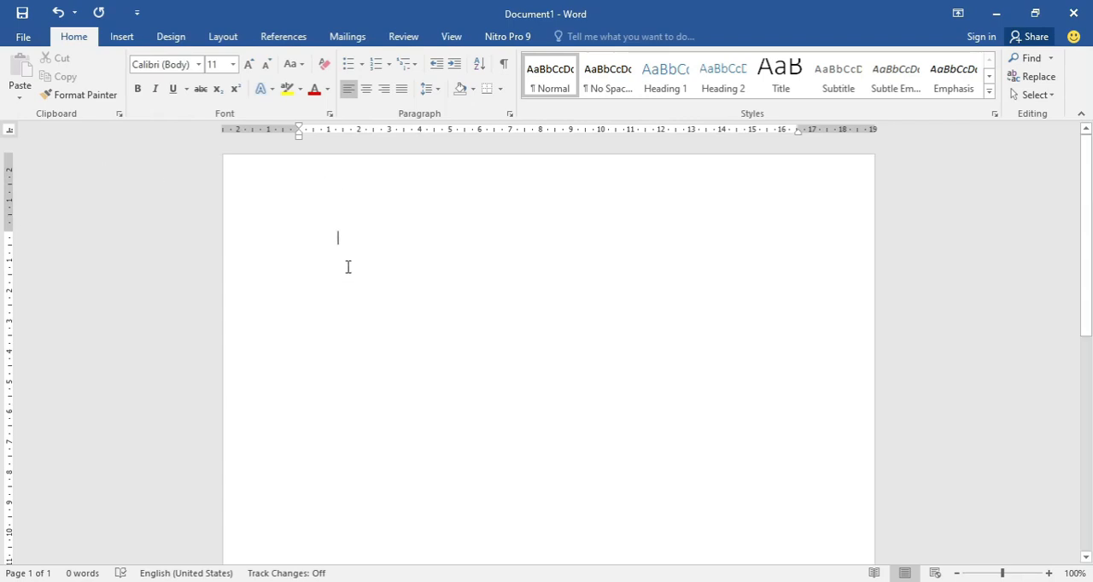
{"action": "left_click", "coordinate": [555, 132]}
{"action": "key", "text": "Tab"}
- Enter the numbers 8,8, 89,6 and 123,7 on three separate lines, each aligned at the decimal tab stop
{"action": "type", "text": "8"}
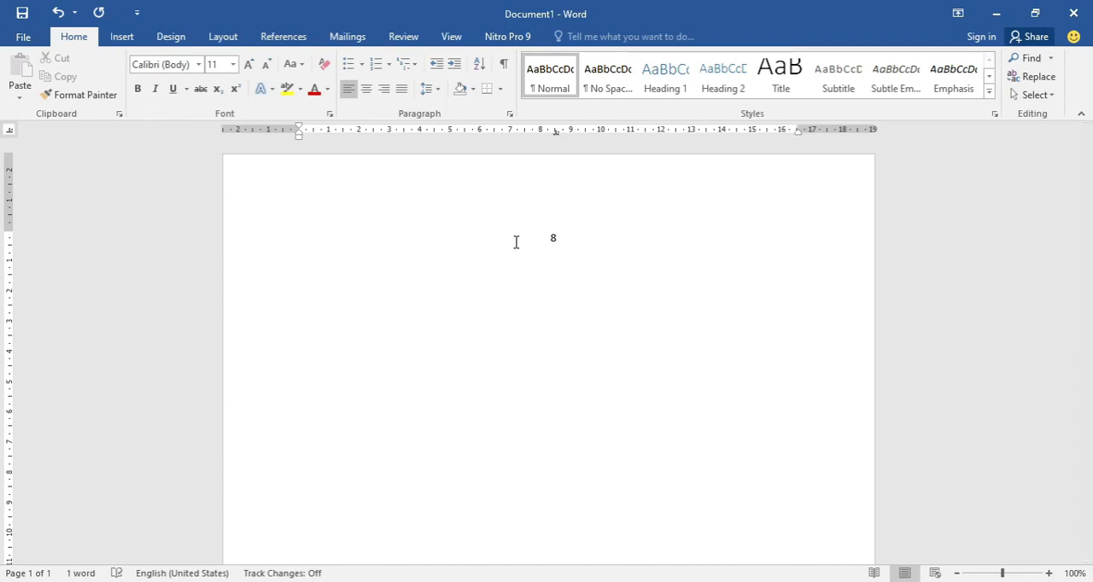
{"action": "type", "text": ",8"}
{"action": "type", "text": "89,6"}
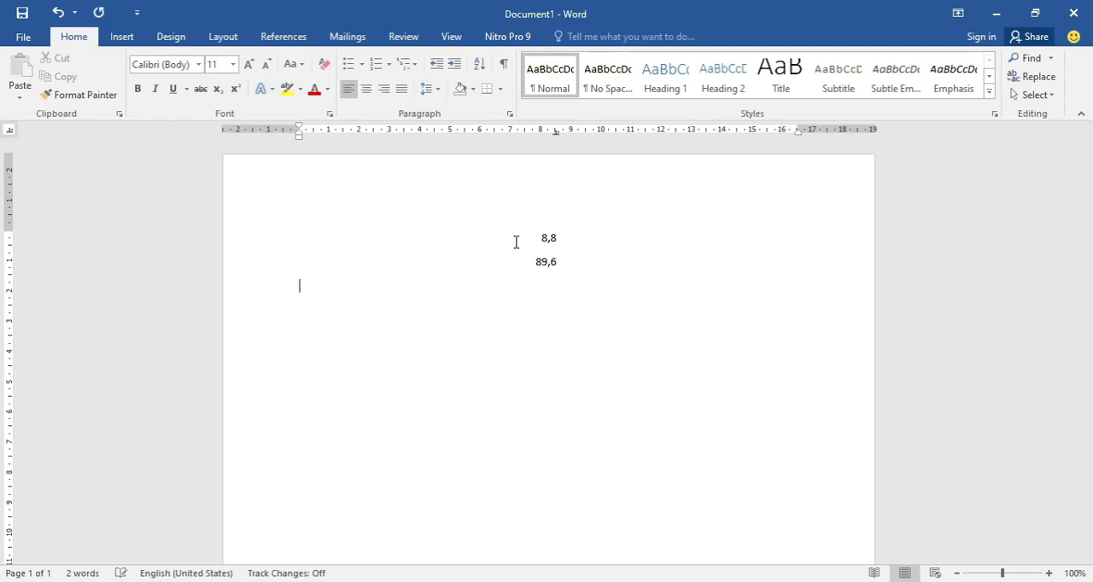
{"action": "type", "text": "8"}
{"action": "key", "text": "BackSpace"}
{"action": "key", "text": "Tab"}
{"action": "type", "text": "123,7"}
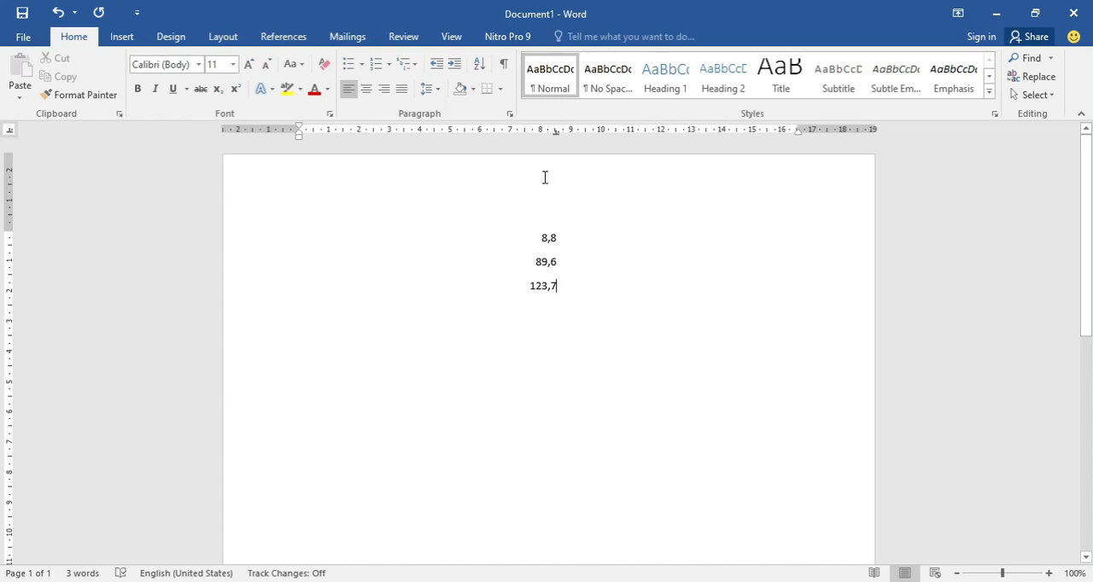
- Delete the three numbers and place bar tab stops at about 2.5, 5 and 8 cm
{"action": "left_click_drag", "start_coordinate": [550, 275], "coordinate": [521, 234]}
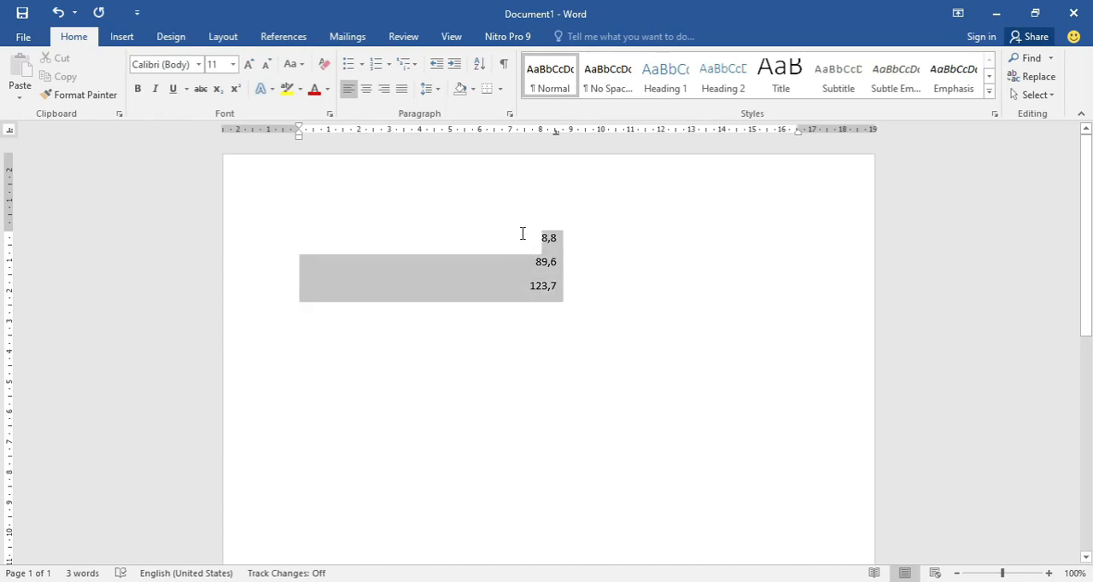
{"action": "key", "text": "Delete"}
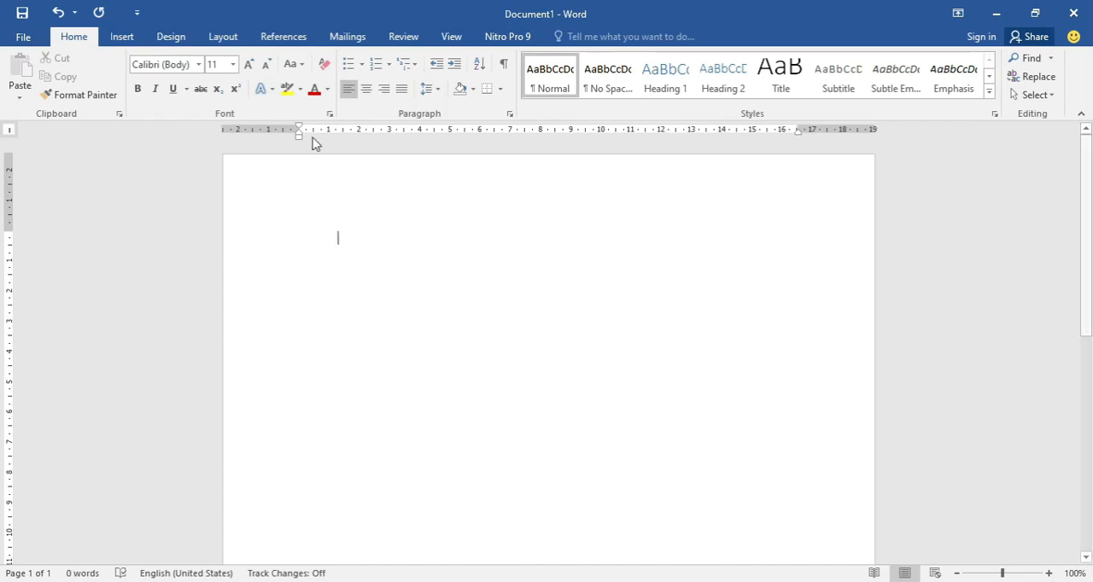
{"action": "left_click", "coordinate": [374, 132]}
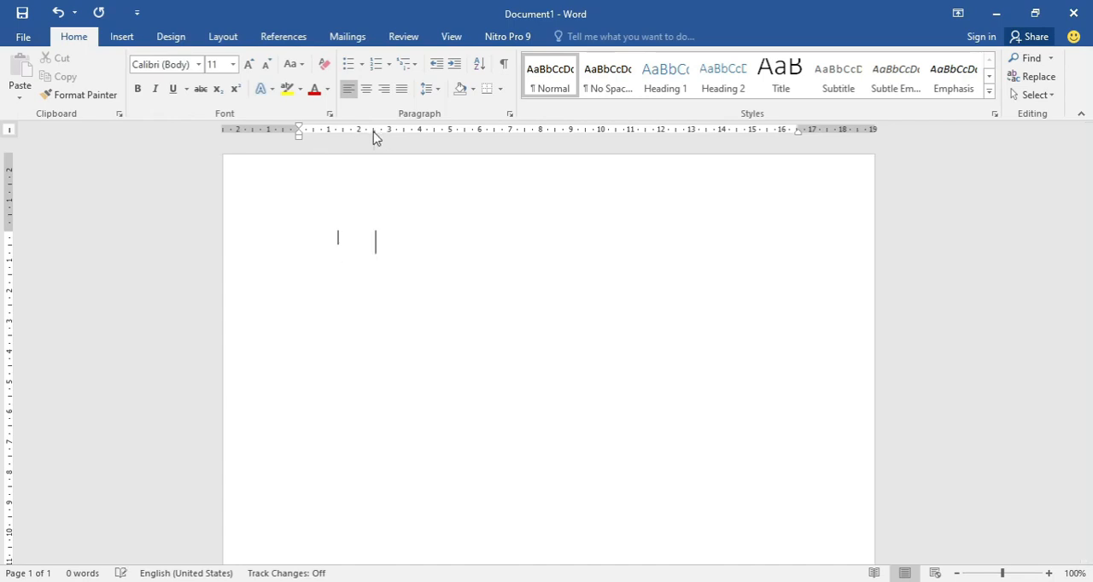
{"action": "left_click", "coordinate": [451, 129]}
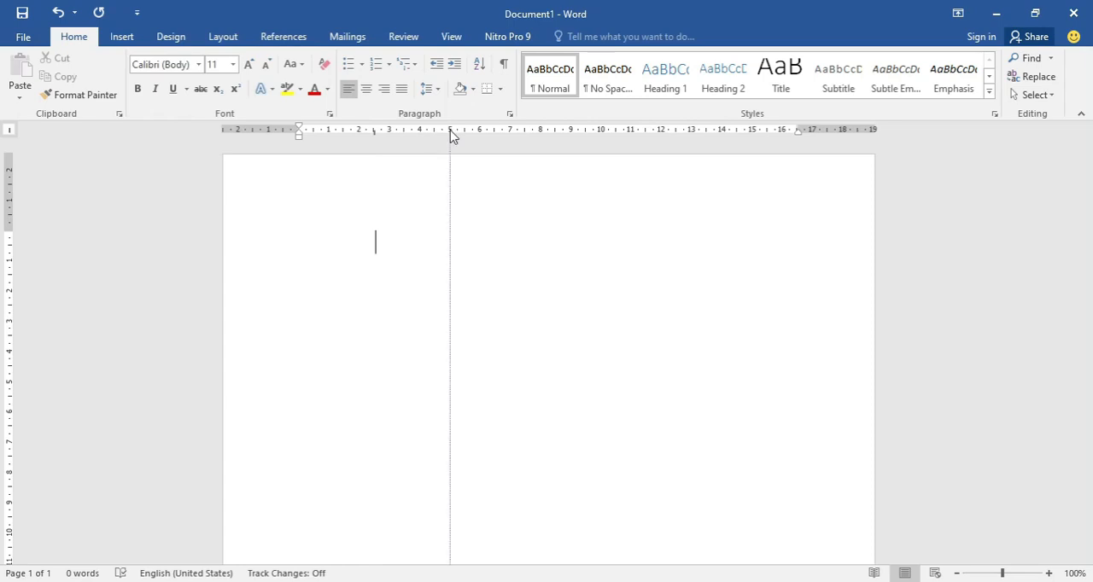
{"action": "left_click", "coordinate": [540, 130]}
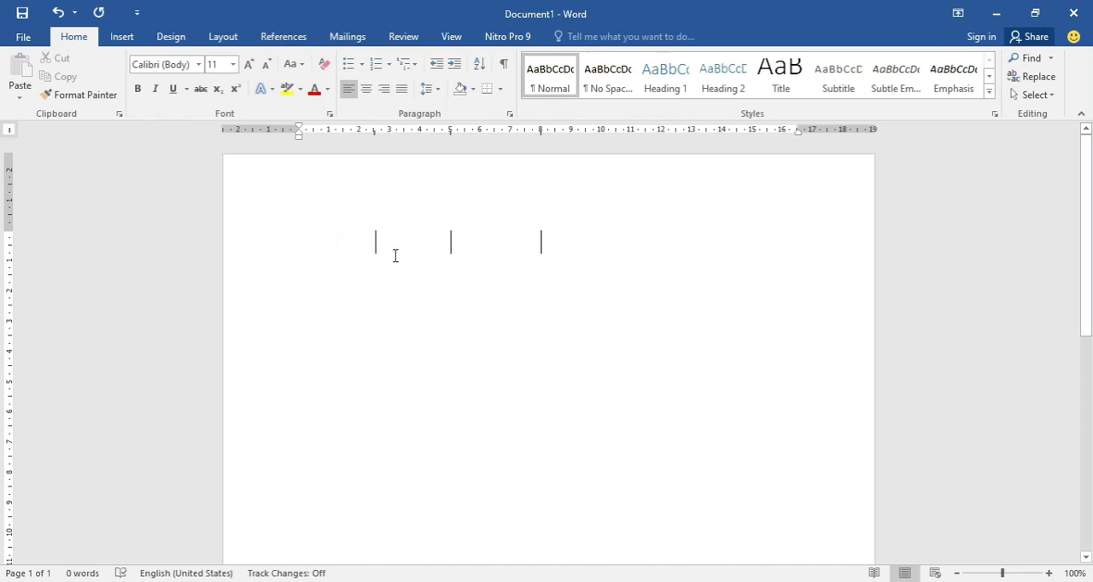
- Fill the paragraph with a long run of the letter "a" across the bar tabs over five lines and undo the typing
{"action": "type", "text": "aaaaaaaaaaaaaaaaaaaaaaaaaa"}
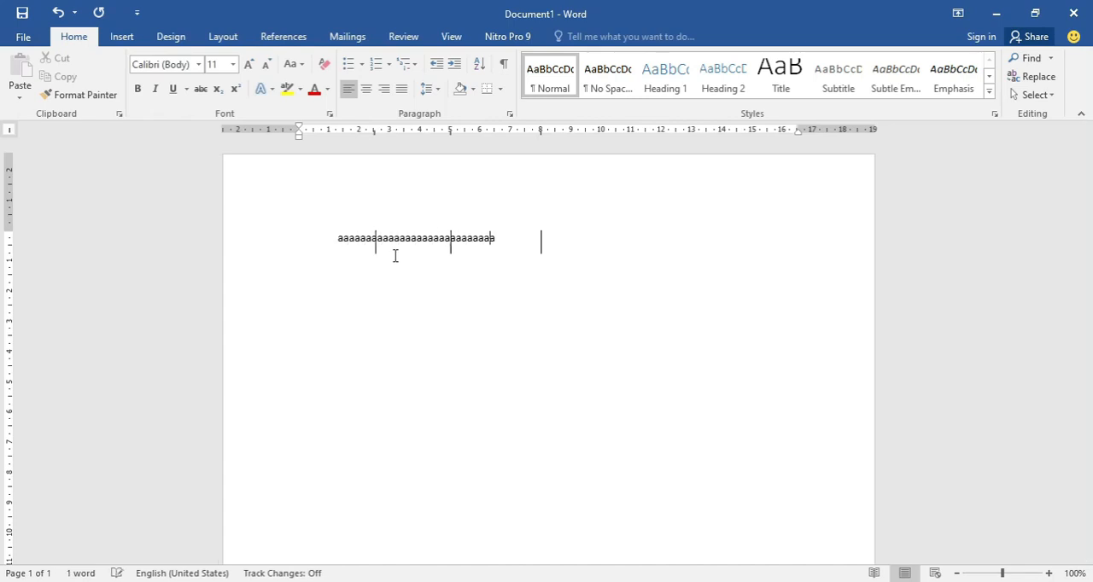
{"action": "type", "text": "aaaaaaaaaaaaaaaaaaaaaaaaaaaaaaaaaaaaaaaaaaaaaaaaaaaaaaaaaaaaaaaaaaaaa"}
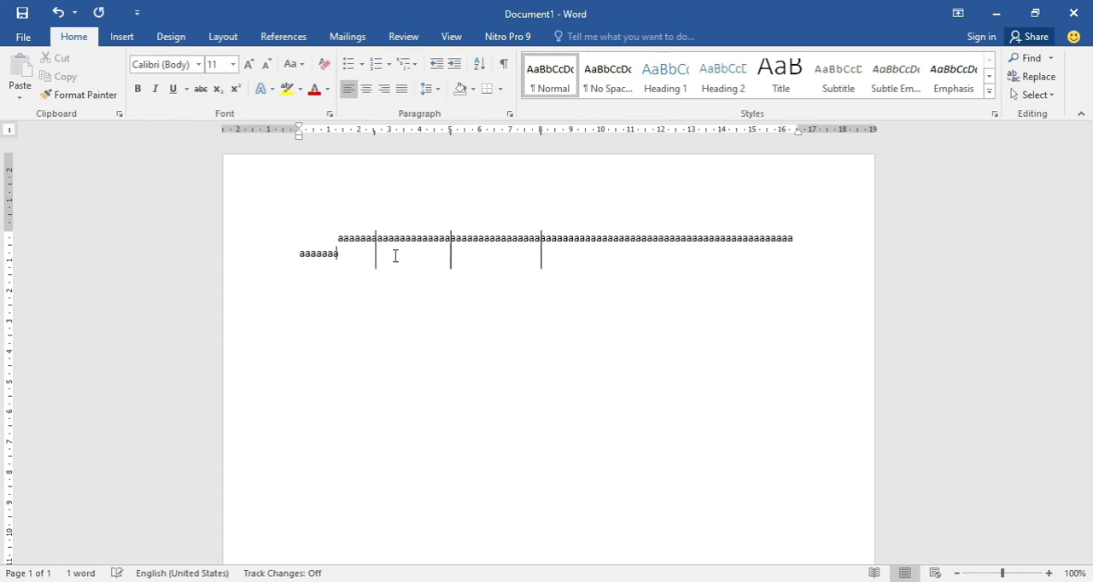
{"action": "type", "text": "aaaaaaaaaaaaaaaaaaaaaaaaaaaaaaaaaaaaaaaaaaaaaaaaaaaaaaaaaaaaa"}
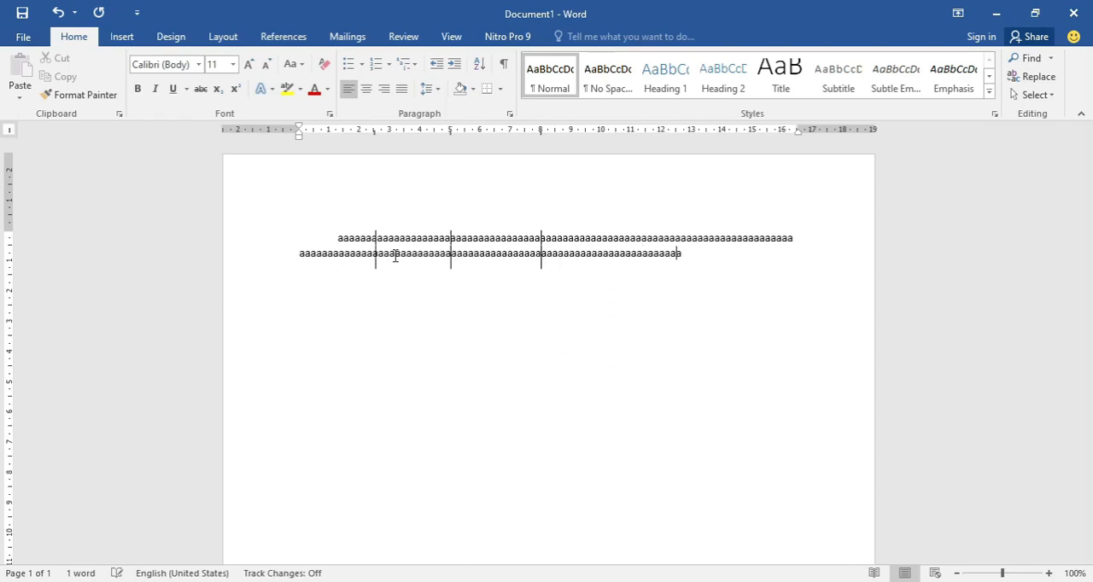
{"action": "type", "text": "aaaaaaaaaaaaaaaaaaaaaaaaaaaaaaaaaaaaaaaaaaaaaaaaaaaaaa"}
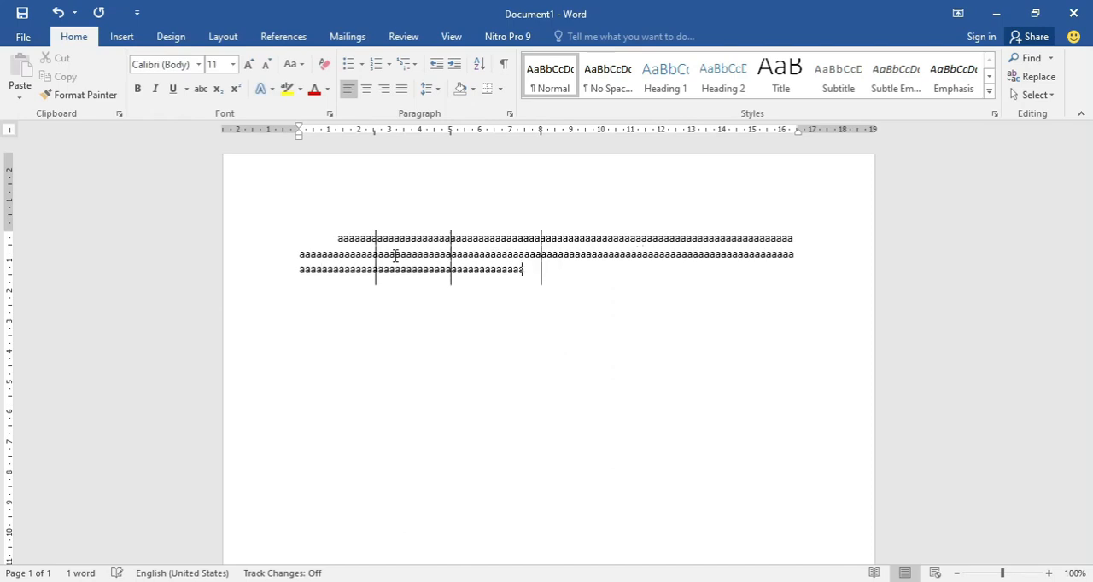
{"action": "type", "text": "aaaaaaaaaaaaaaaaaaaaaaaaaaaaaaaaaaaaaaaaaaaaaaaaaaaaaaaaa"}
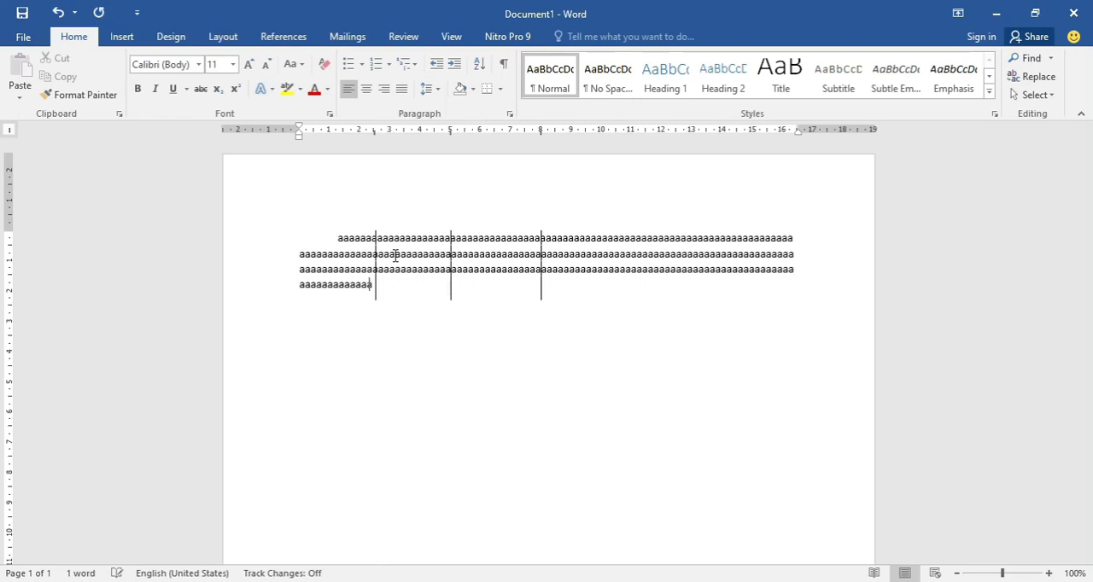
{"action": "type", "text": "aaaaaaaaaaaaaaaaaaaaaaaaaaaaaaaaaaaaaaaaaaaaaaaaaaaaaaaaa"}
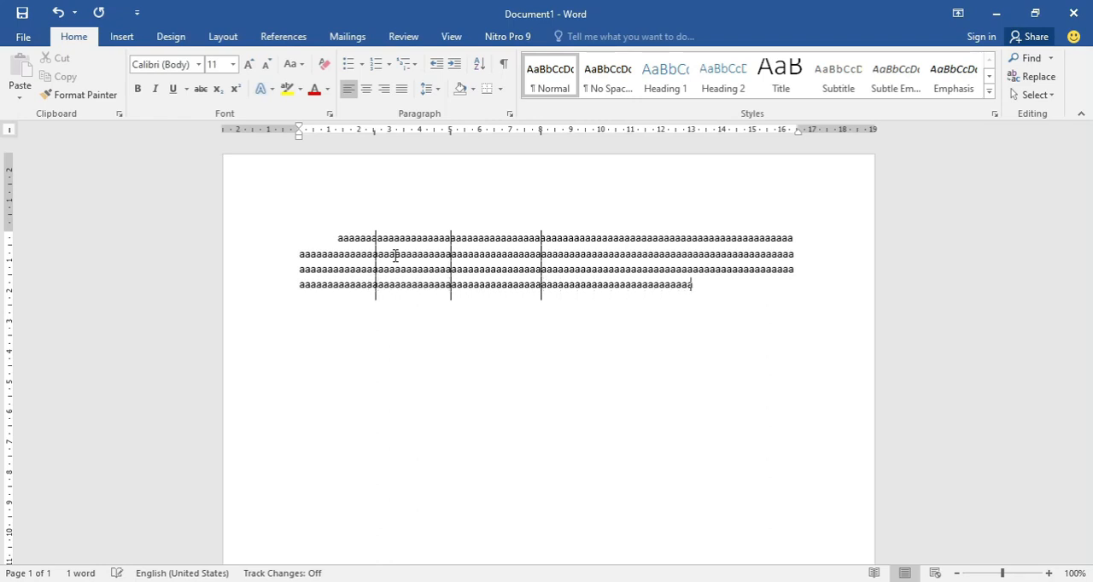
{"action": "type", "text": "aaa"}
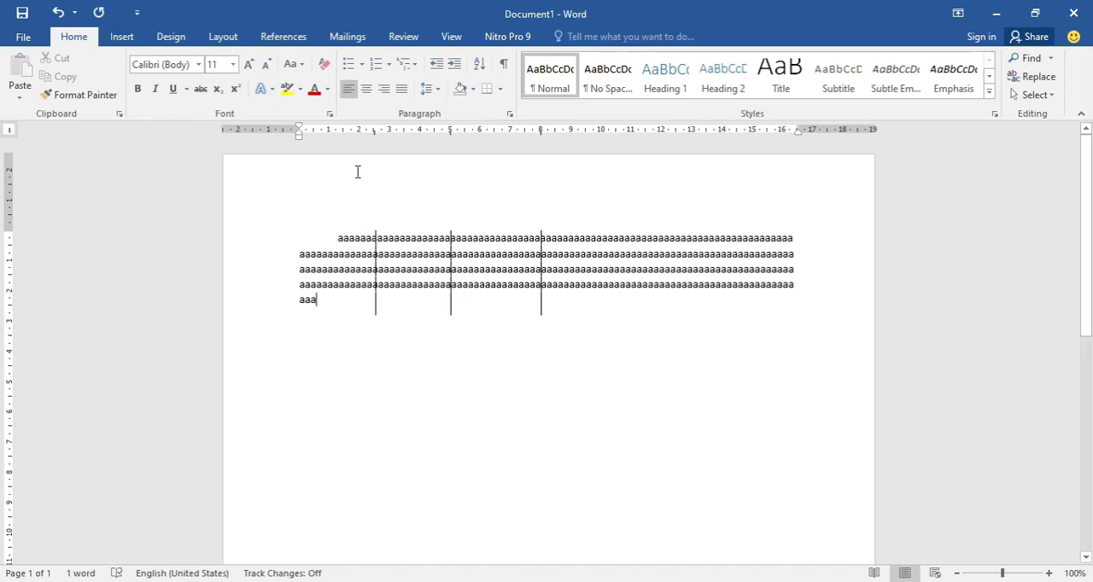
{"action": "key", "text": "ctrl+z"}
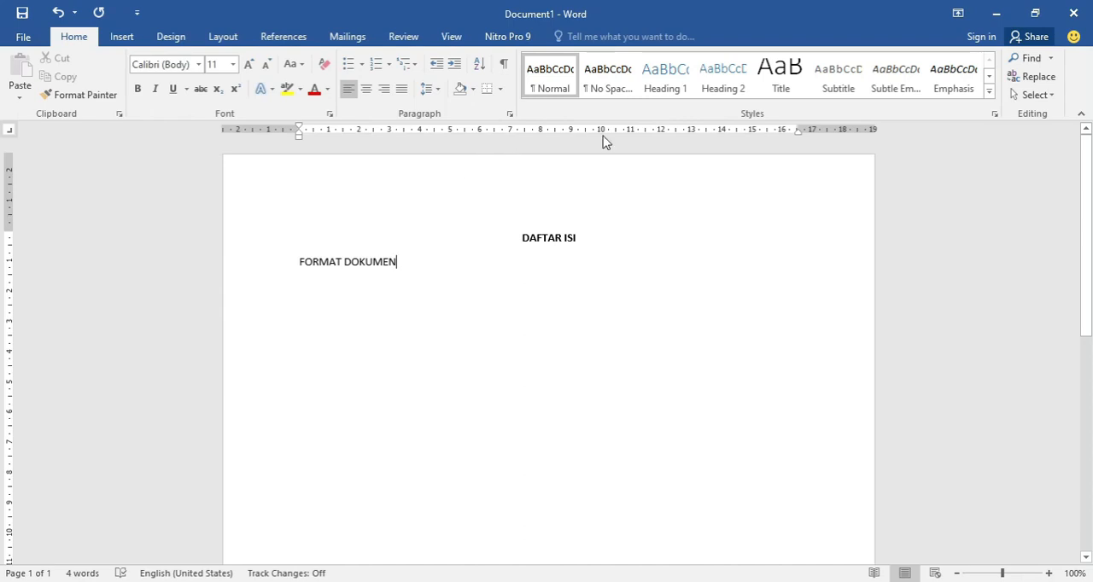
- Add a right-aligned tab stop at 13.5 cm with a dotted leader to the FORMAT DOKUMEN line
{"action": "double_click", "coordinate": [706, 131]}
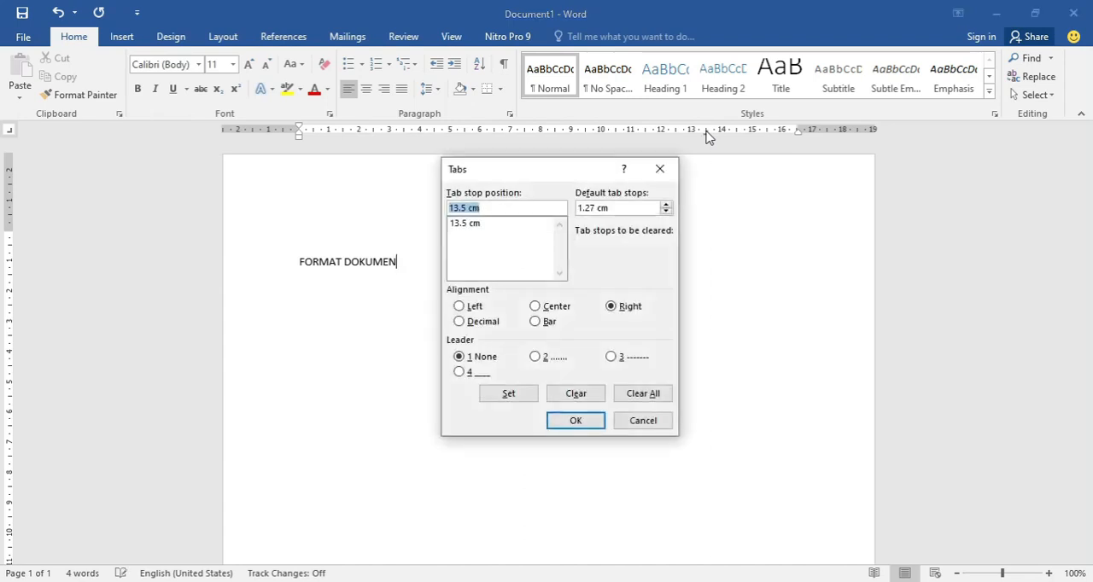
{"action": "left_click_drag", "start_coordinate": [561, 171], "coordinate": [559, 157]}
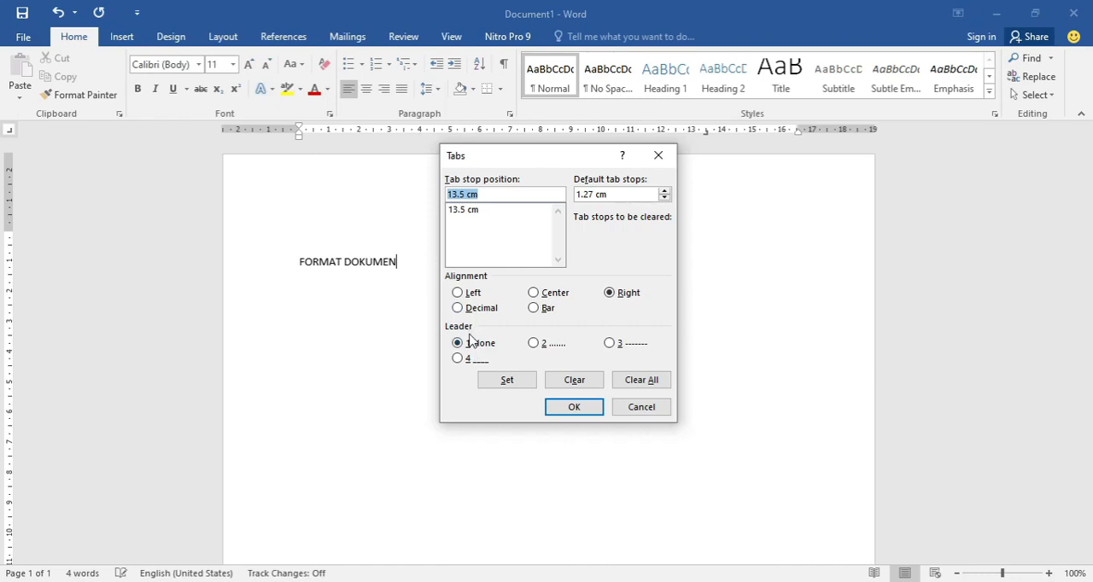
{"action": "left_click", "coordinate": [533, 344]}
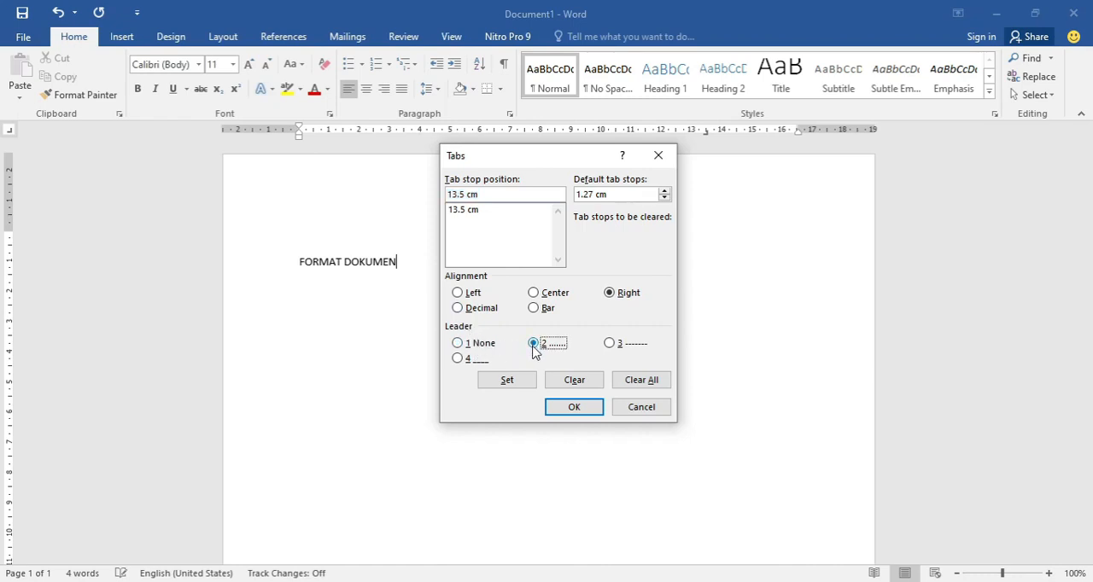
{"action": "left_click", "coordinate": [571, 407]}
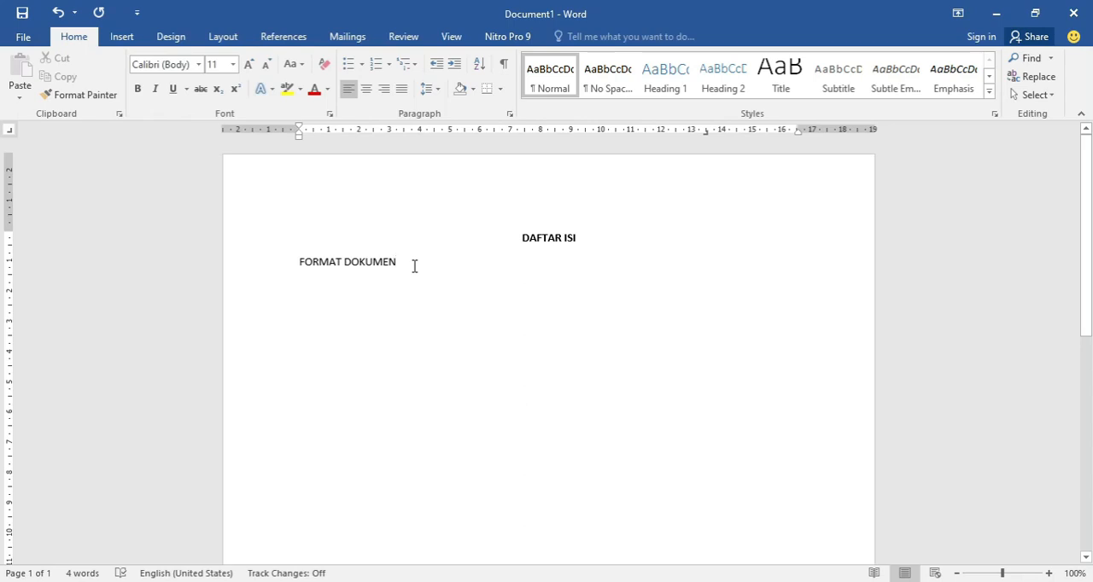
- Give FORMAT DOKUMEN page number 1 at the dotted tab stop and add the entry "Latihan 1 : Text Normal" with page number 2
{"action": "key", "text": "Tab"}
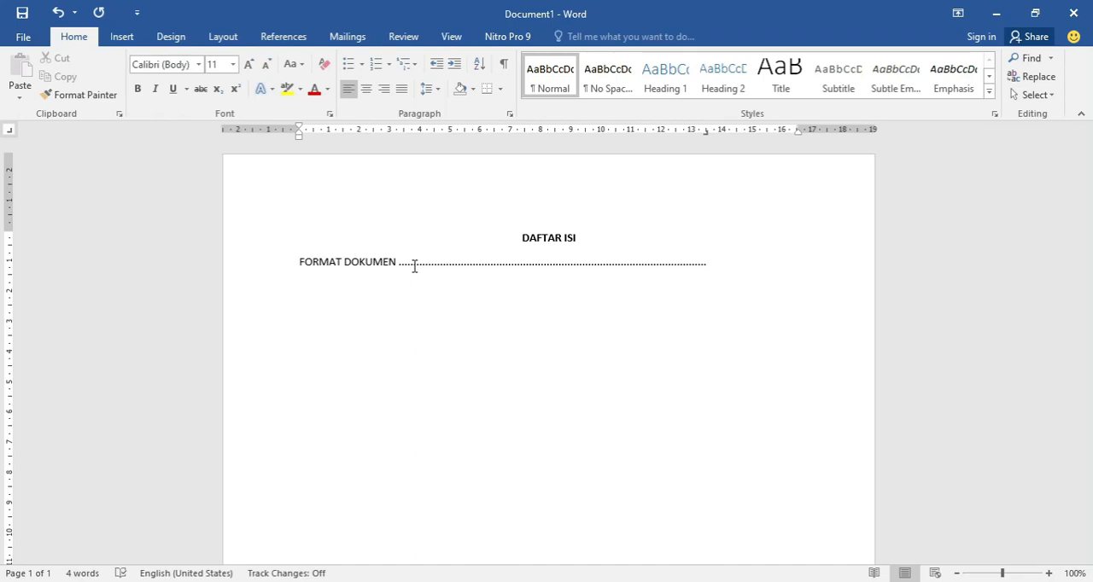
{"action": "type", "text": "1"}
{"action": "type", "text": "Latihan"}
{"action": "type", "text": " 1 :"}
{"action": "type", "text": " Text "}
{"action": "type", "text": "Norma"}
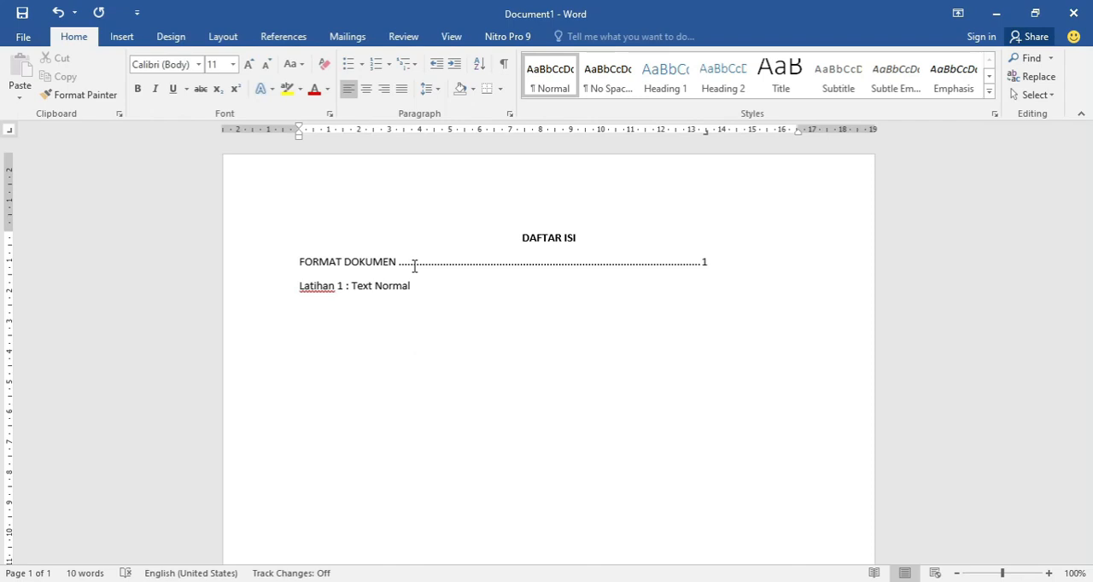
{"action": "type", "text": "l"}
{"action": "key", "text": "Tab"}
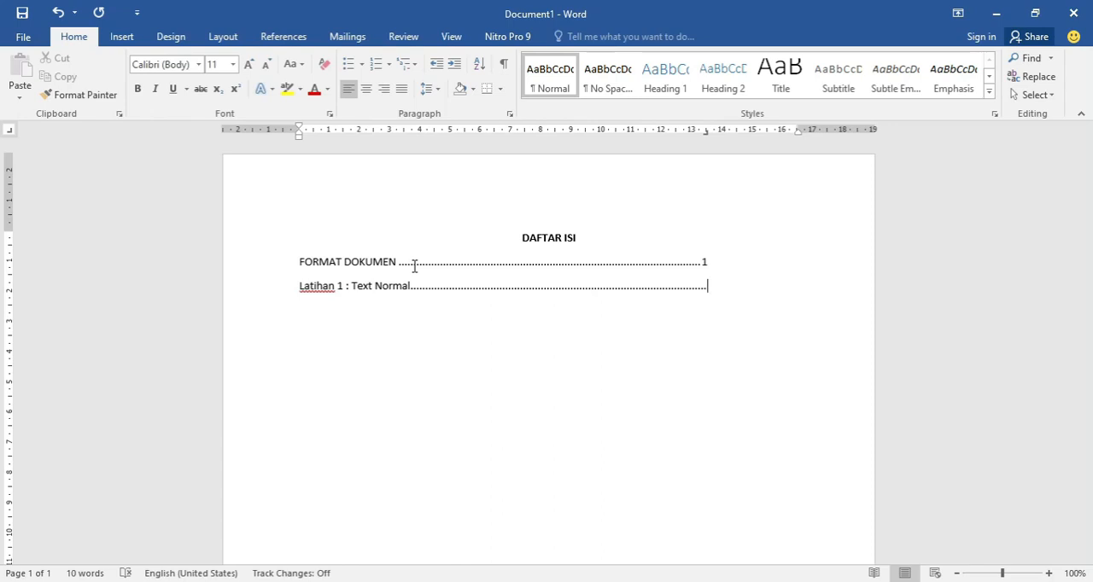
{"action": "type", "text": "2"}
- Add the entry "LAtihan 2 : Memilih Jenis Huruf" with page number 3 at the dotted tab stop, followed by a new line
{"action": "key", "text": "Return"}
{"action": "type", "text": "LAtihan 2 : "}
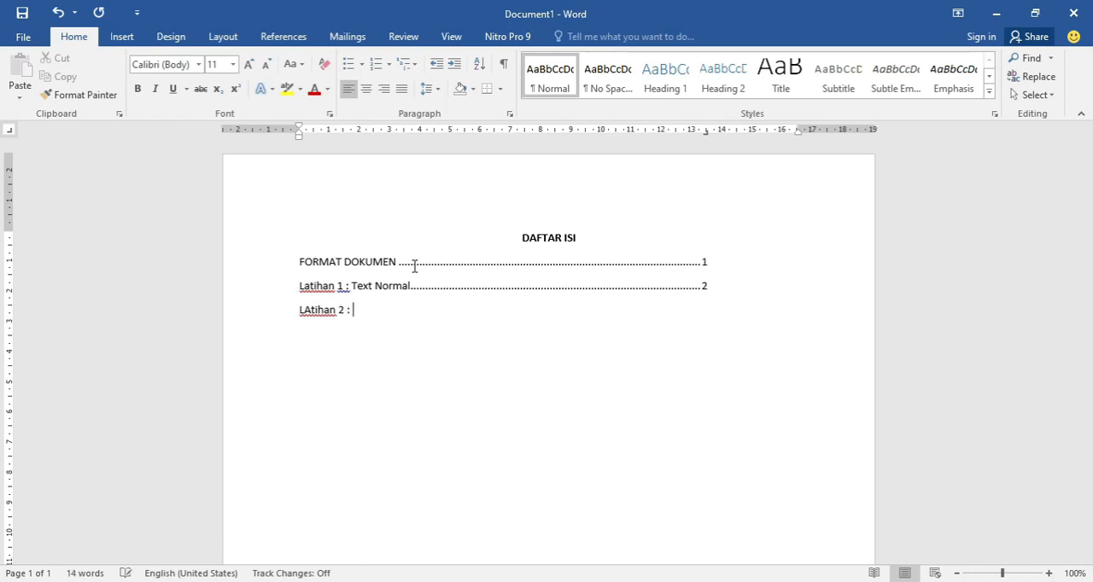
{"action": "type", "text": "Memilih"}
{"action": "type", "text": "Jeni"}
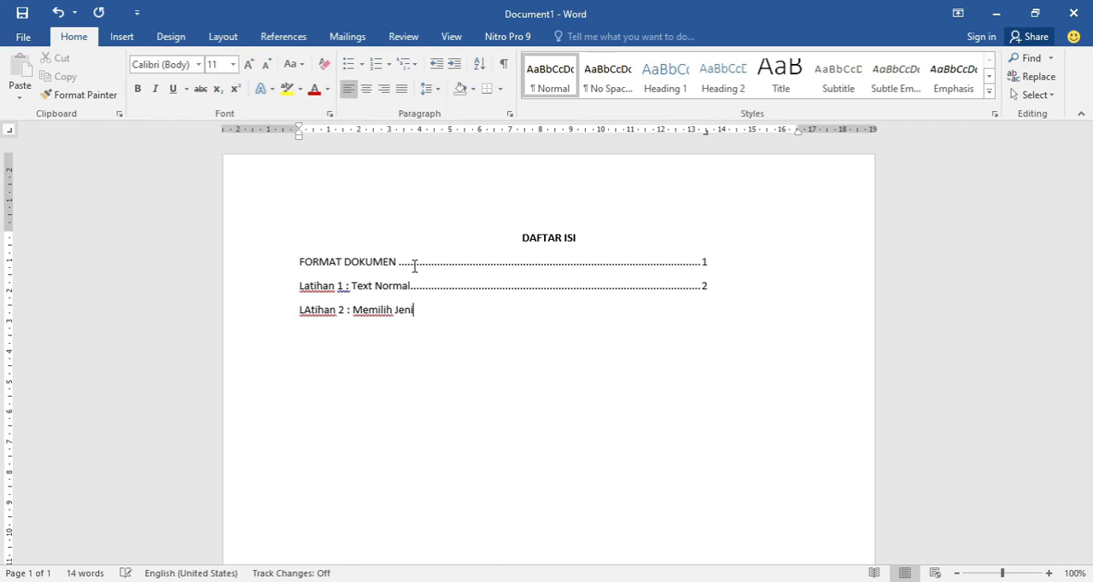
{"action": "type", "text": "s Huruf"}
{"action": "key", "text": "Tab"}
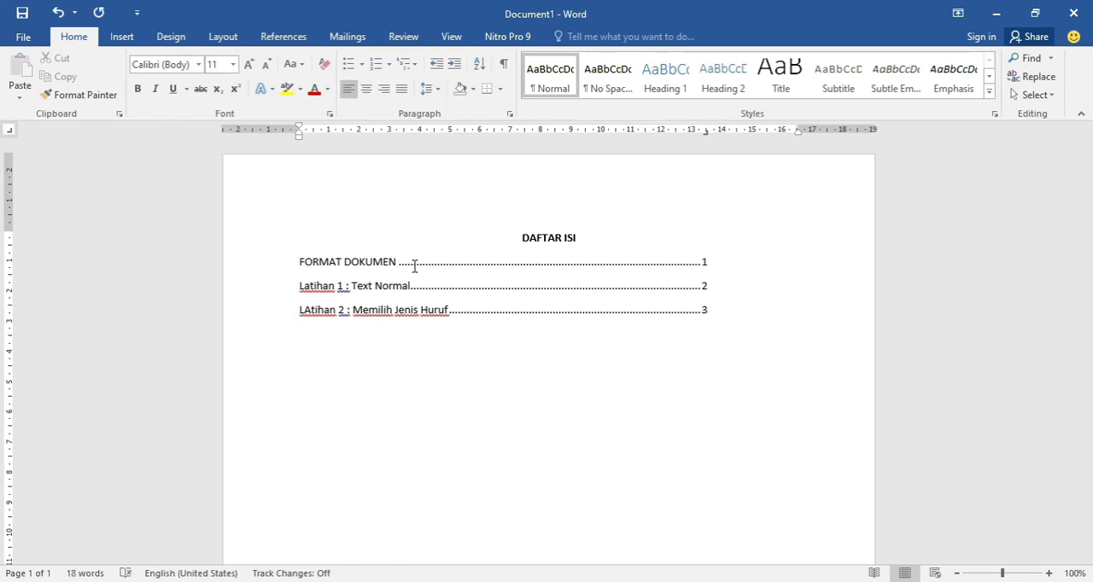
{"action": "key", "text": "Return"}
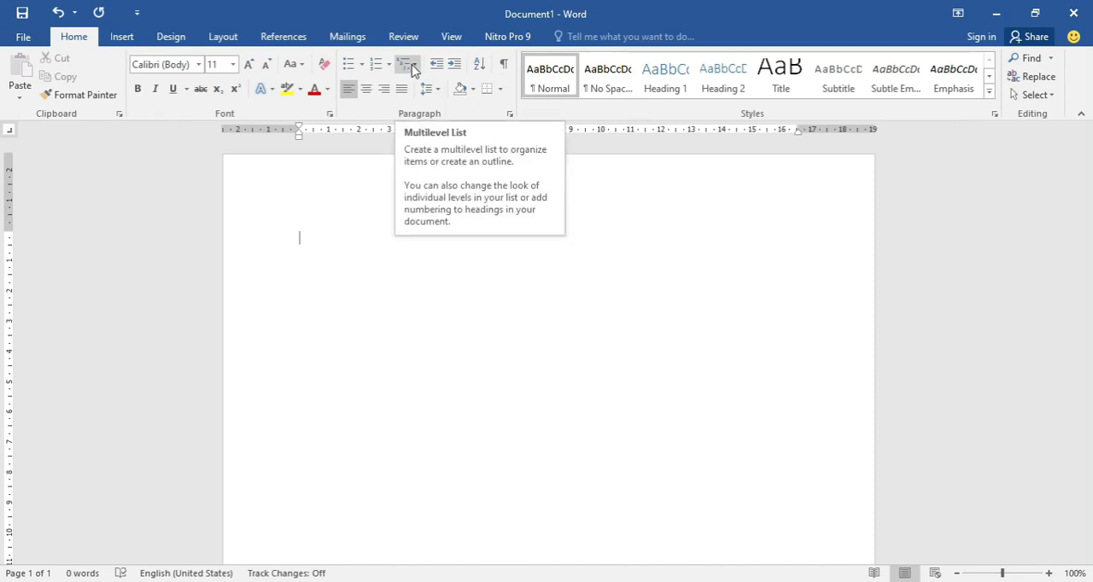
- Enter the heading "Contoh Bullet" in the blank document and start a list with arrow bullets on the line below
{"action": "type", "text": "Contoh "}
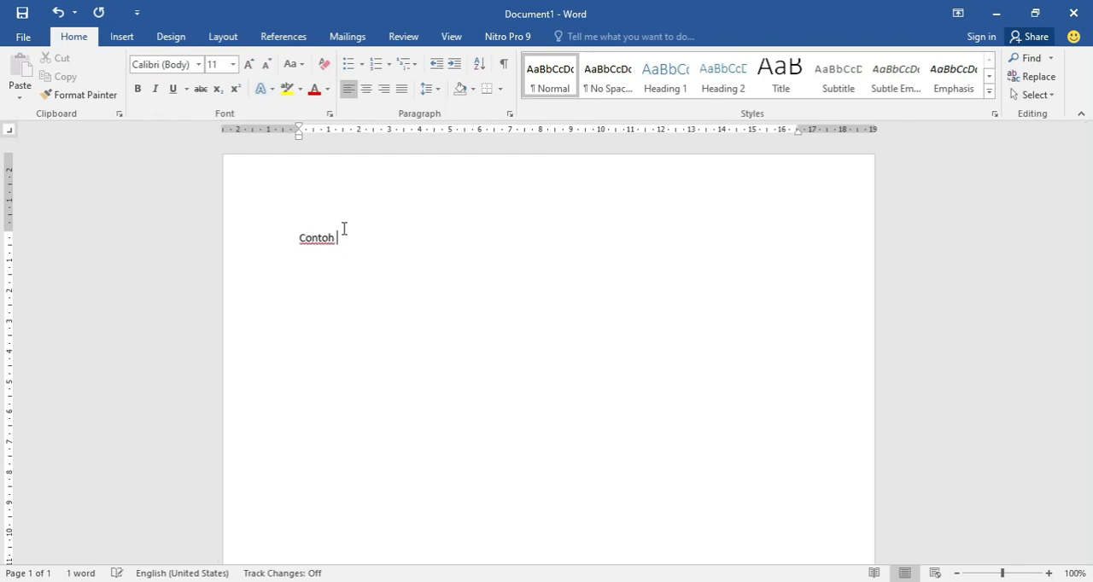
{"action": "type", "text": "Bullet"}
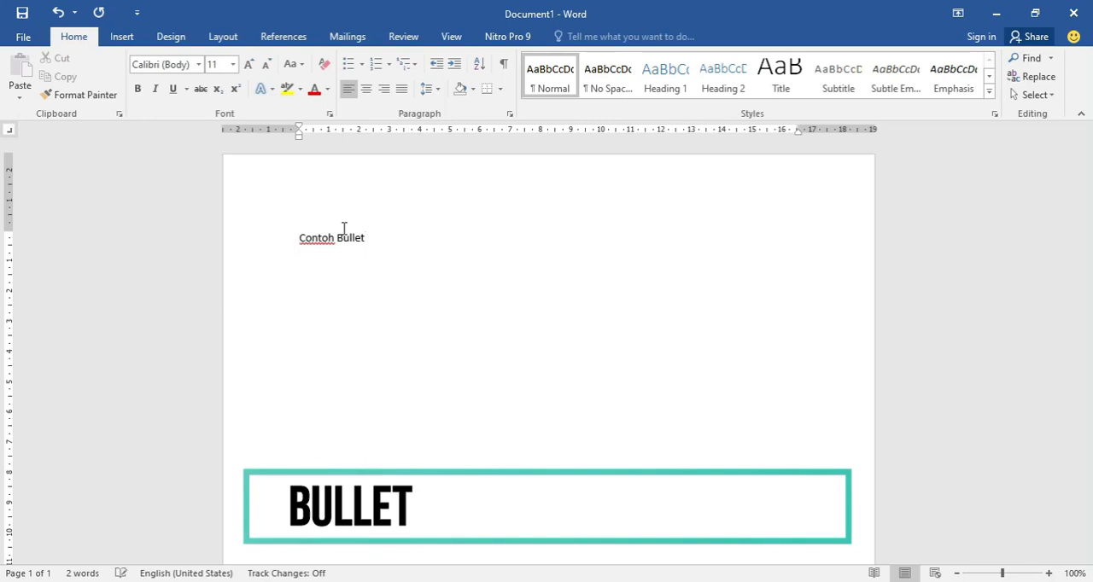
{"action": "key", "text": "Return"}
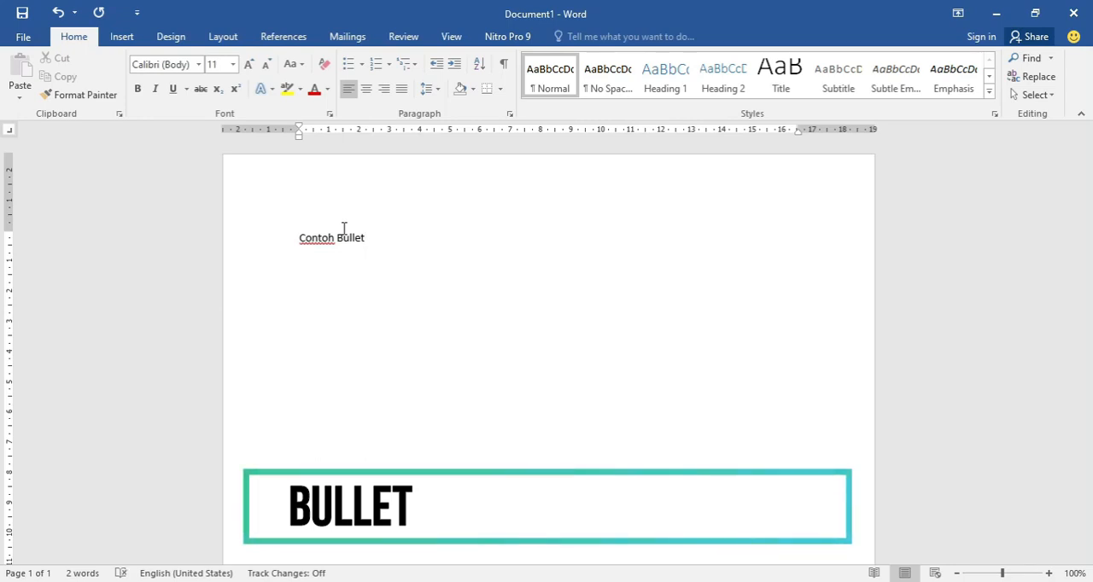
{"action": "left_click", "coordinate": [361, 64]}
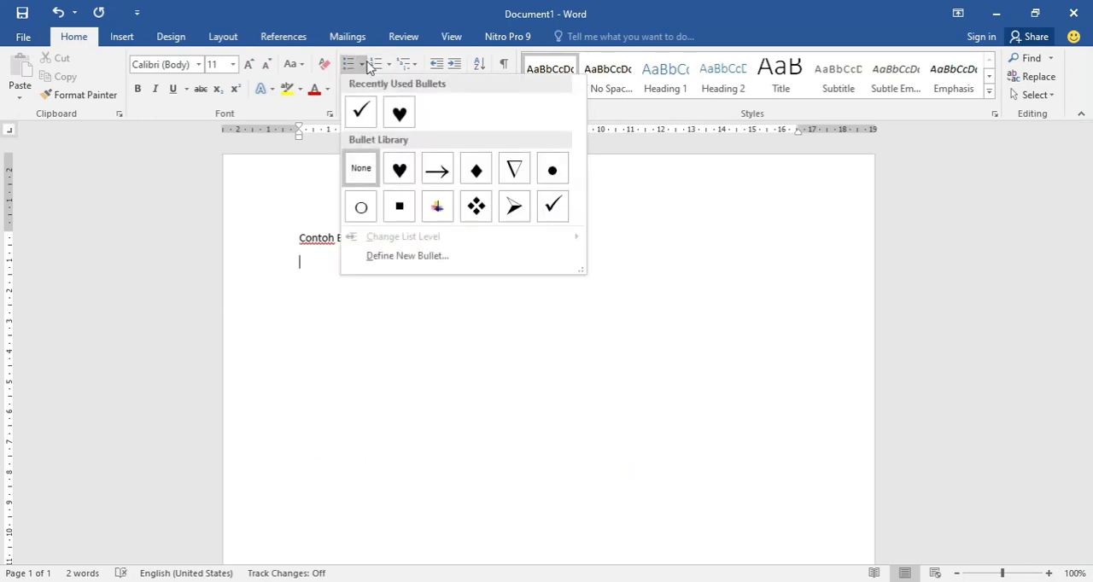
{"action": "left_click", "coordinate": [435, 173]}
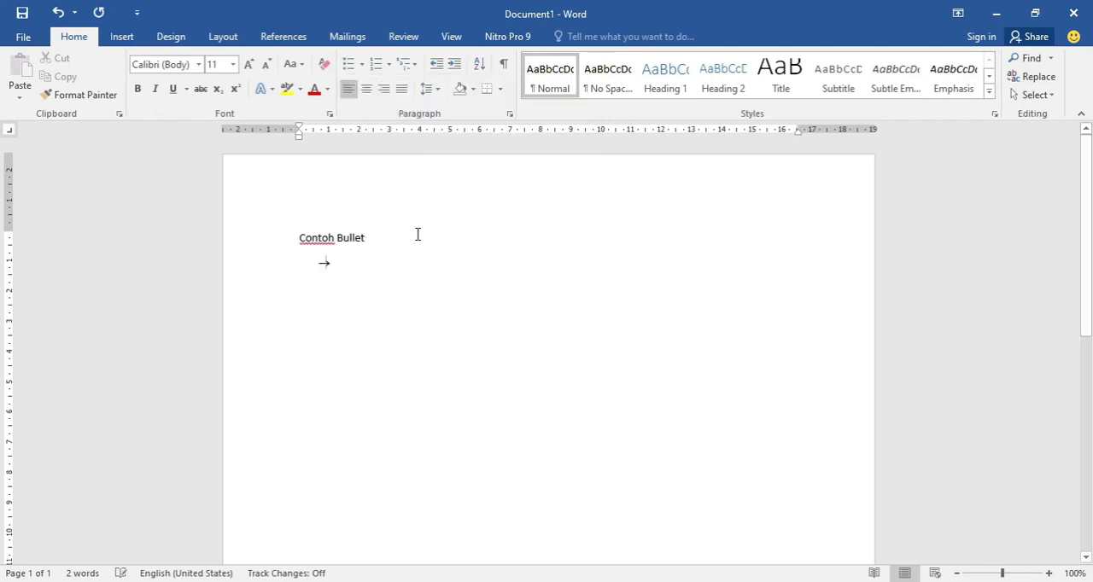
- Enter the three bulleted items "Sistem Inforamsi", "Teknik Informatika" and "Sistem Komputer"
{"action": "type", "text": "Si"}
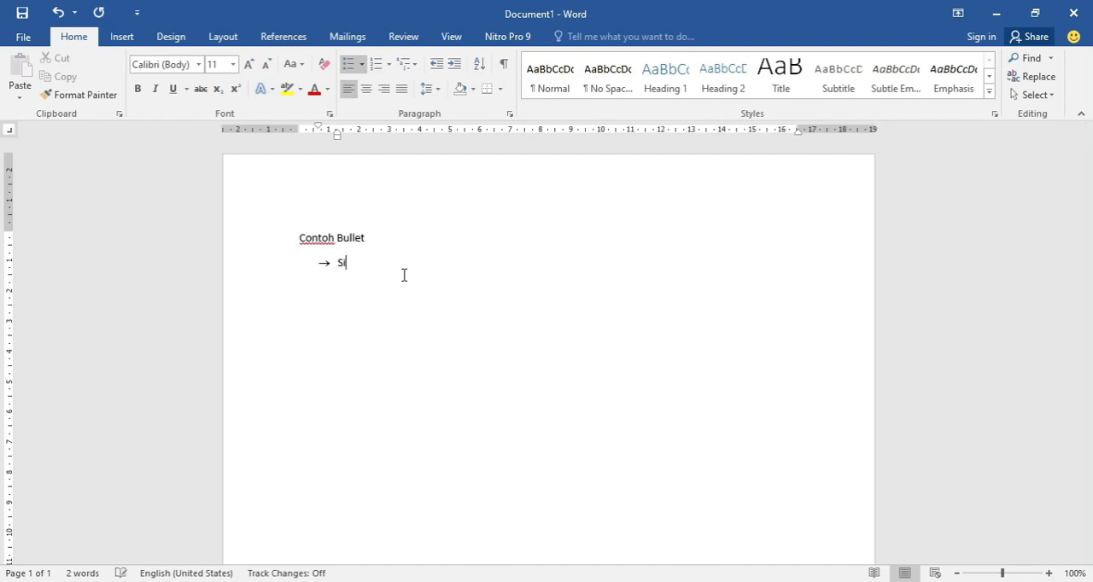
{"action": "type", "text": "stem Inforamsi"}
{"action": "key", "text": "Return"}
{"action": "type", "text": "Teknik"}
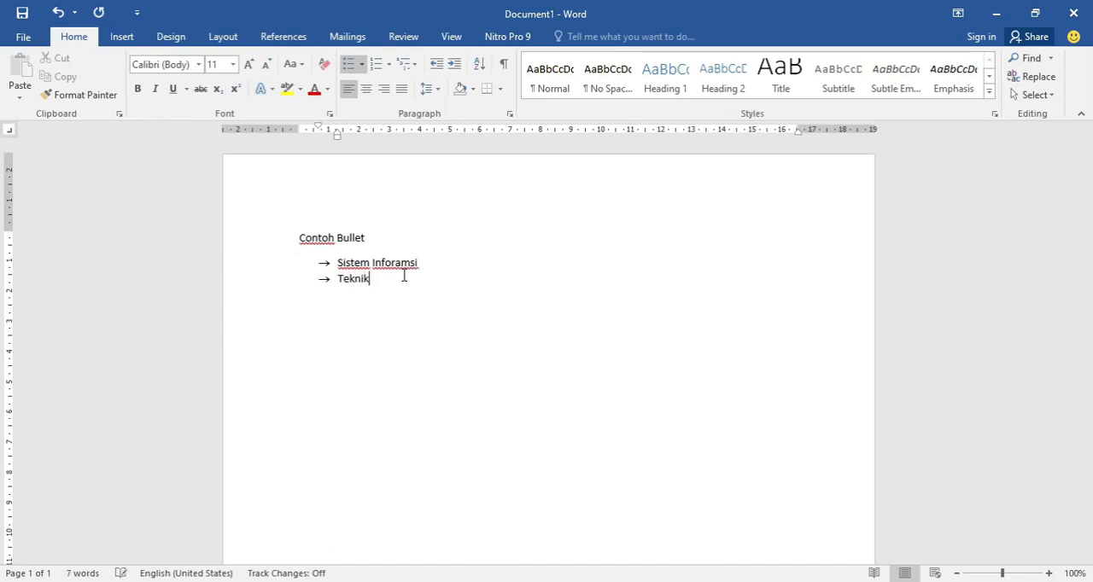
{"action": "type", "text": " Informas"}
{"action": "key", "text": "BackSpace"}
{"action": "type", "text": "tika"}
{"action": "key", "text": "Return"}
{"action": "type", "text": "Sistem "}
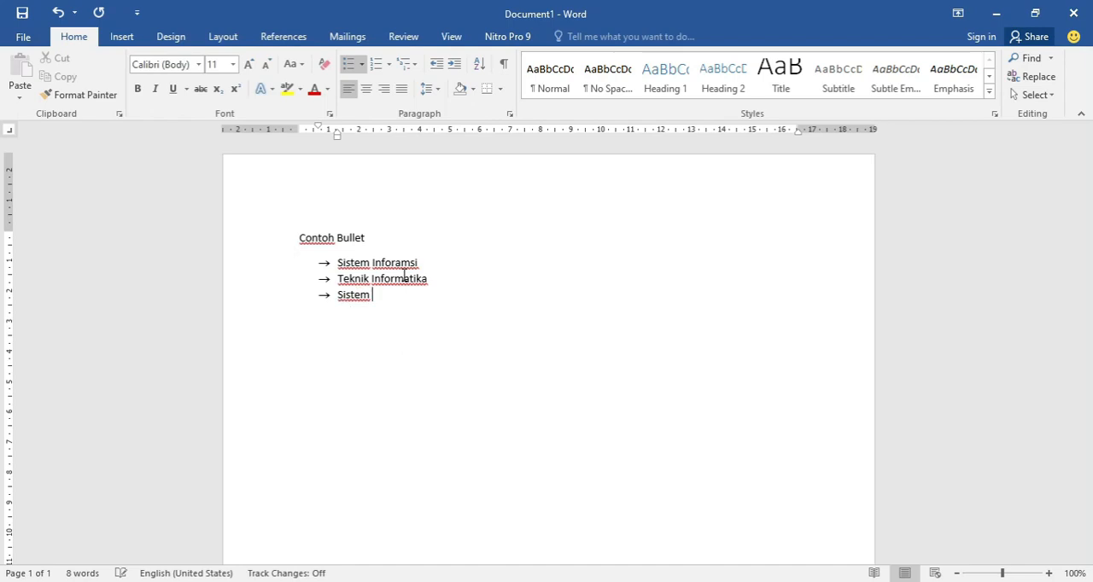
{"action": "type", "text": "Komputer"}
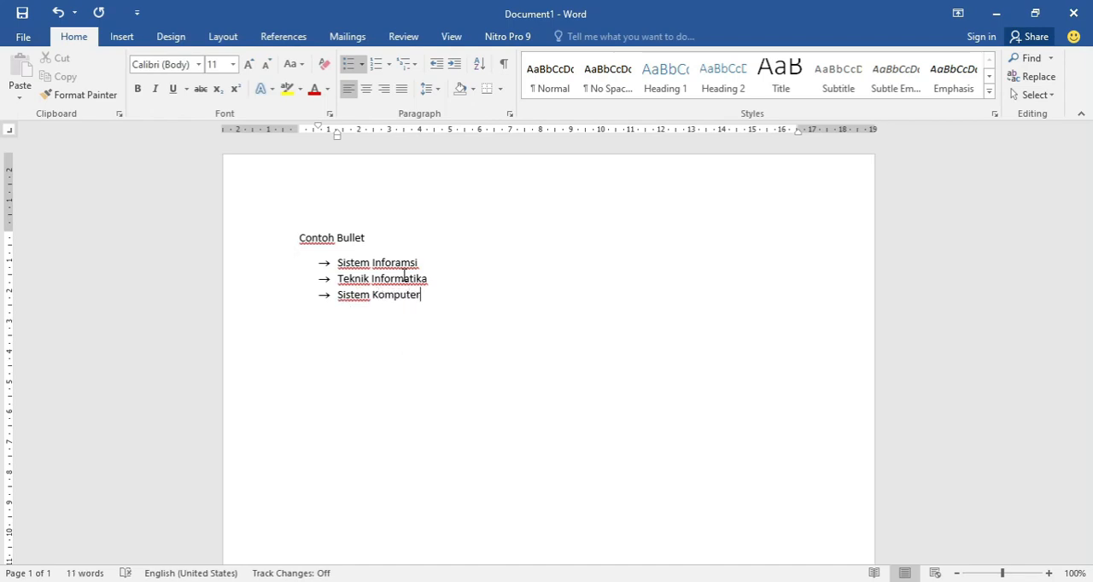
- End the bulleted list, leave a blank line and enter the heading "Contoh Numbering" with a new line below it
{"action": "key", "text": "Return"}
{"action": "key", "text": "BackSpace"}
{"action": "key", "text": "BackSpace"}
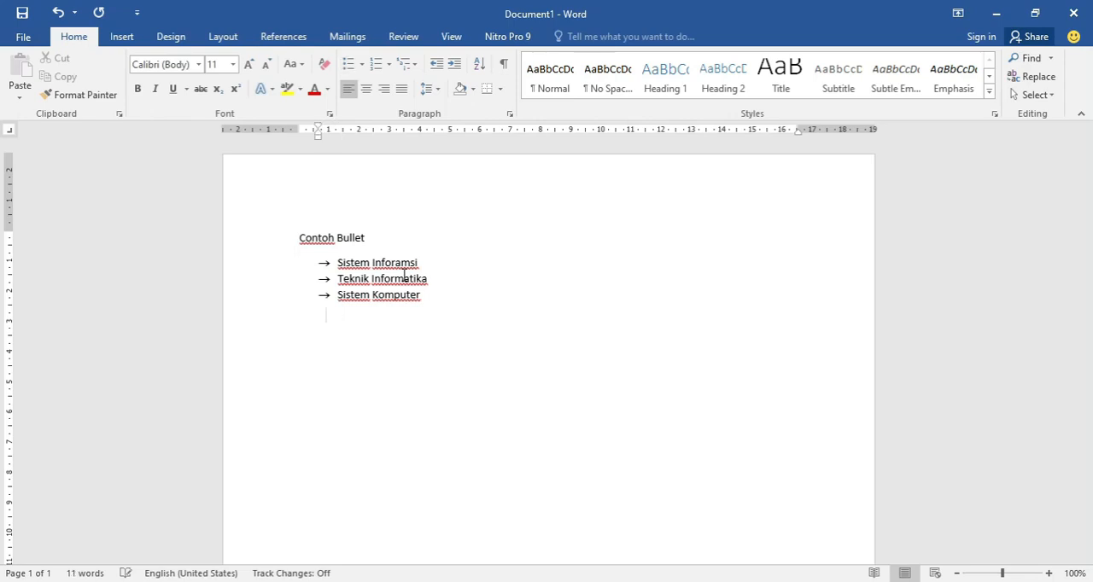
{"action": "key", "text": "BackSpace"}
{"action": "key", "text": "BackSpace"}
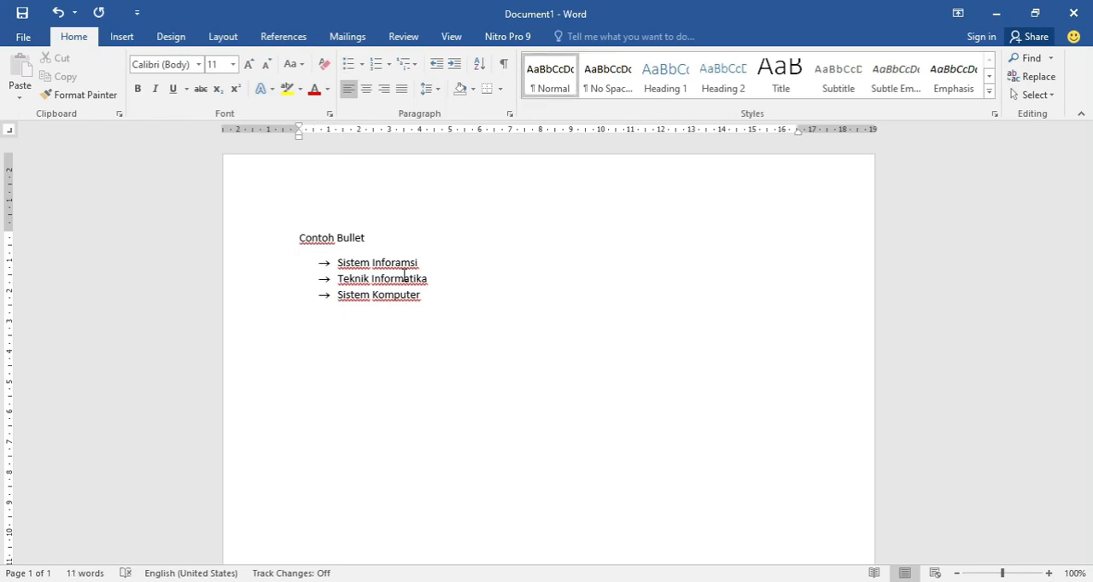
{"action": "type", "text": "Contoh Numbering"}
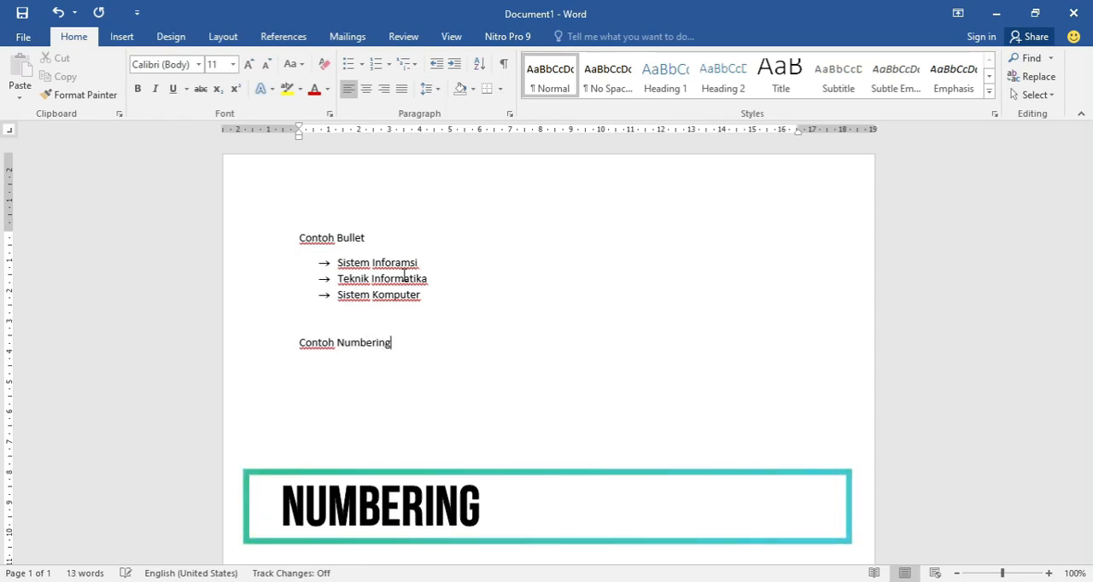
{"action": "key", "text": "Return"}
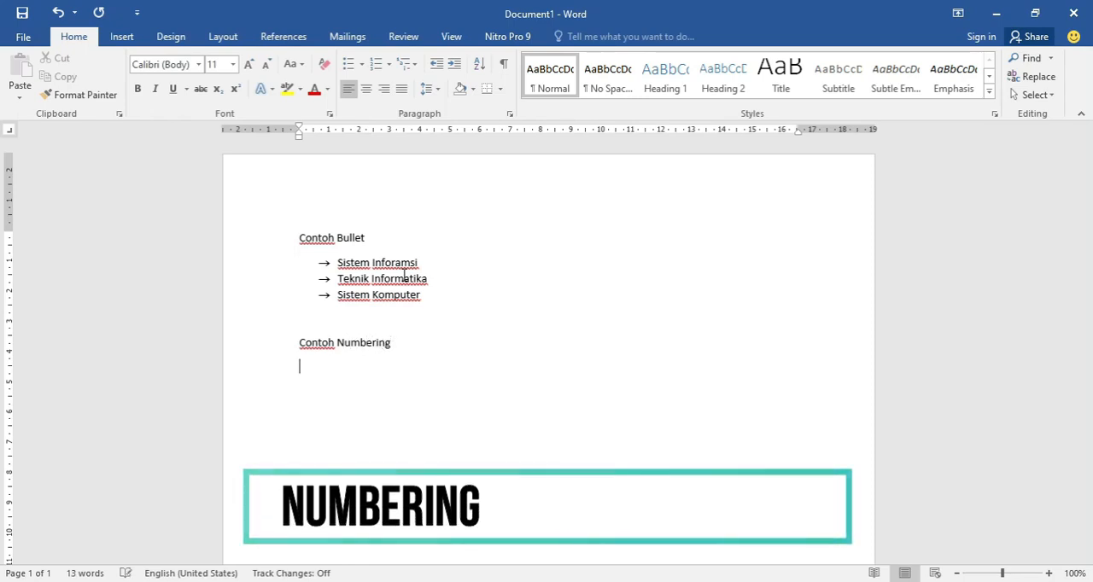
- Start a numbered list in the 1) 2) 3) format with "Power System" as its first item
{"action": "left_click", "coordinate": [390, 65]}
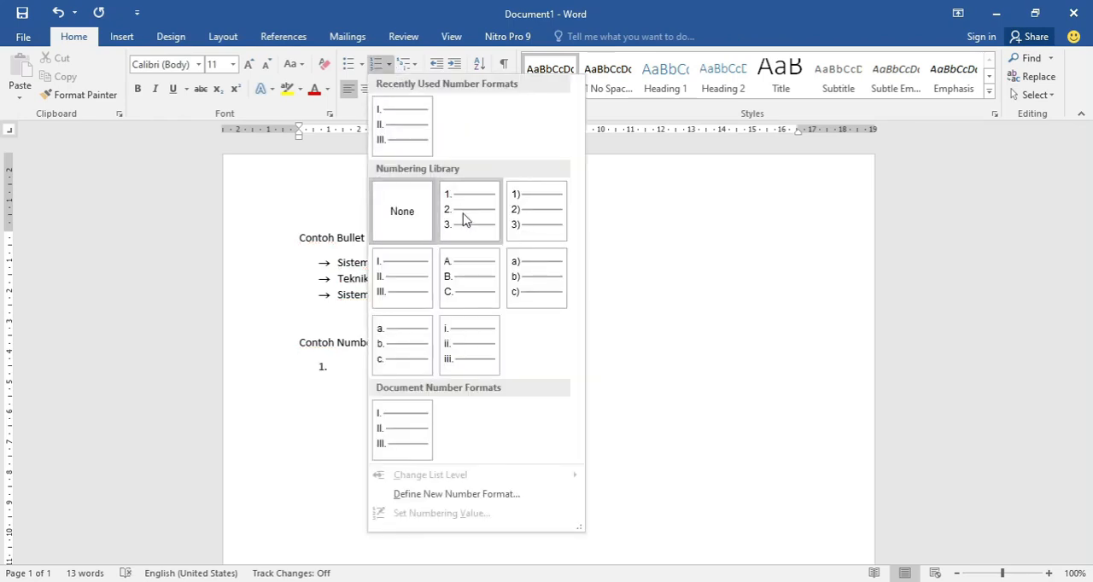
{"action": "left_click", "coordinate": [513, 220]}
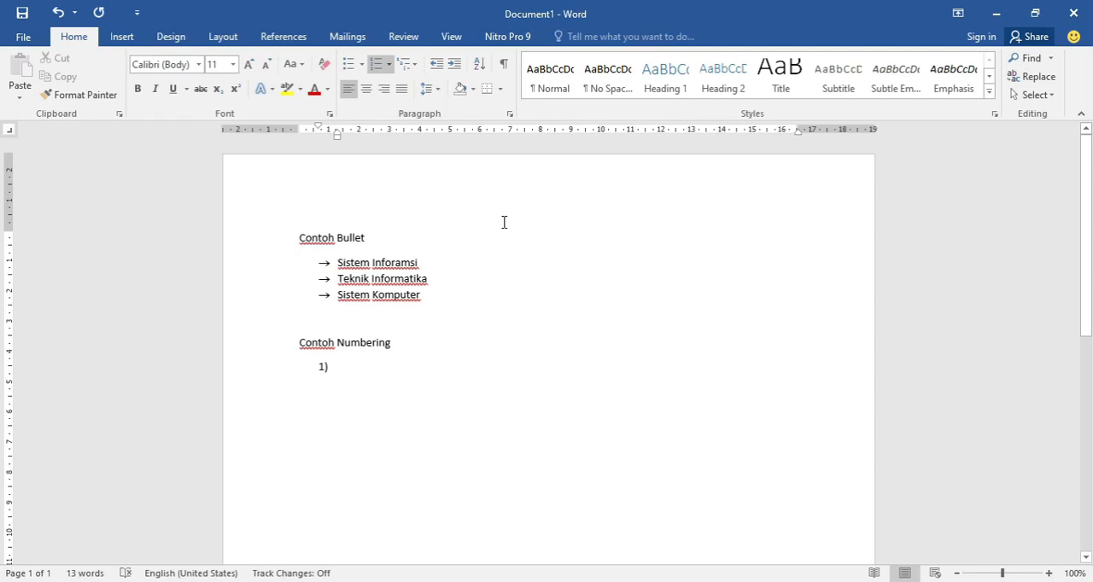
{"action": "type", "text": "Powe"}
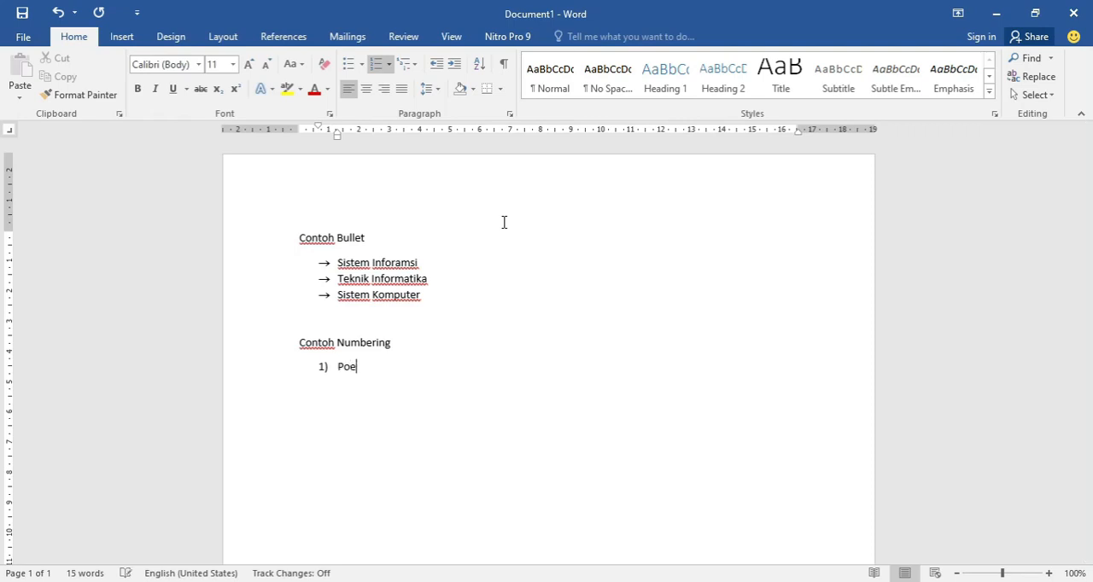
{"action": "type", "text": "r System"}
{"action": "key", "text": "Return"}
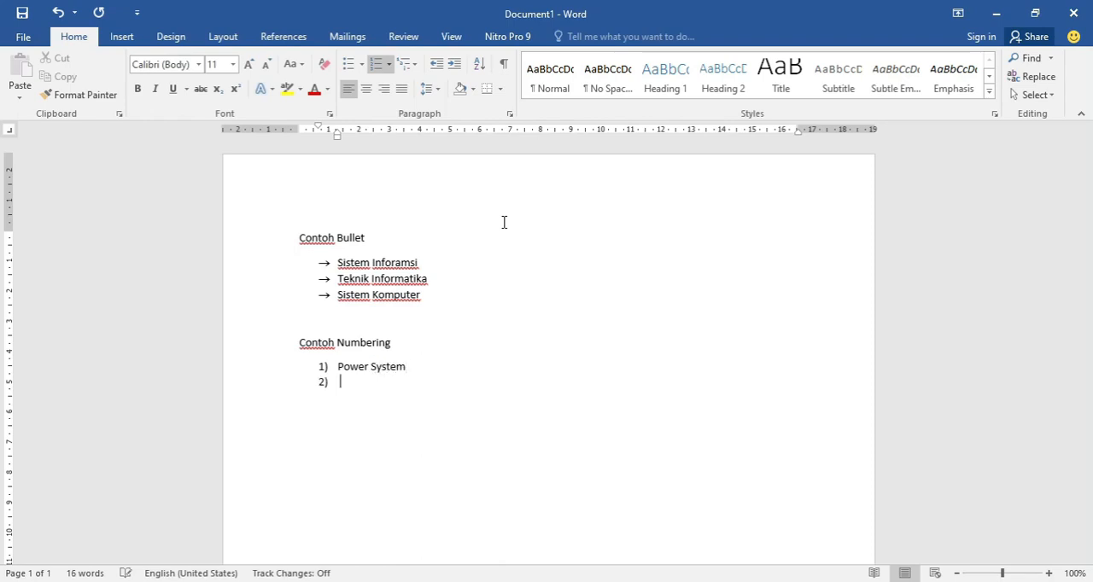
- Add "Power Transmission" and "Dan seterusnya" as the second and third items of the numbered list
{"action": "type", "text": "Power Transmission"}
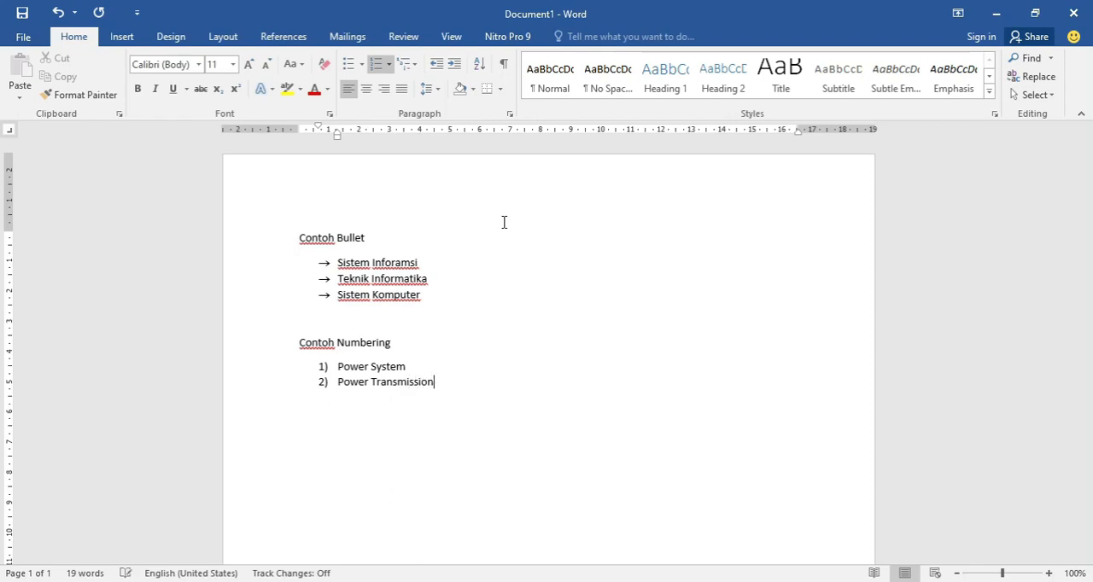
{"action": "key", "text": "Return"}
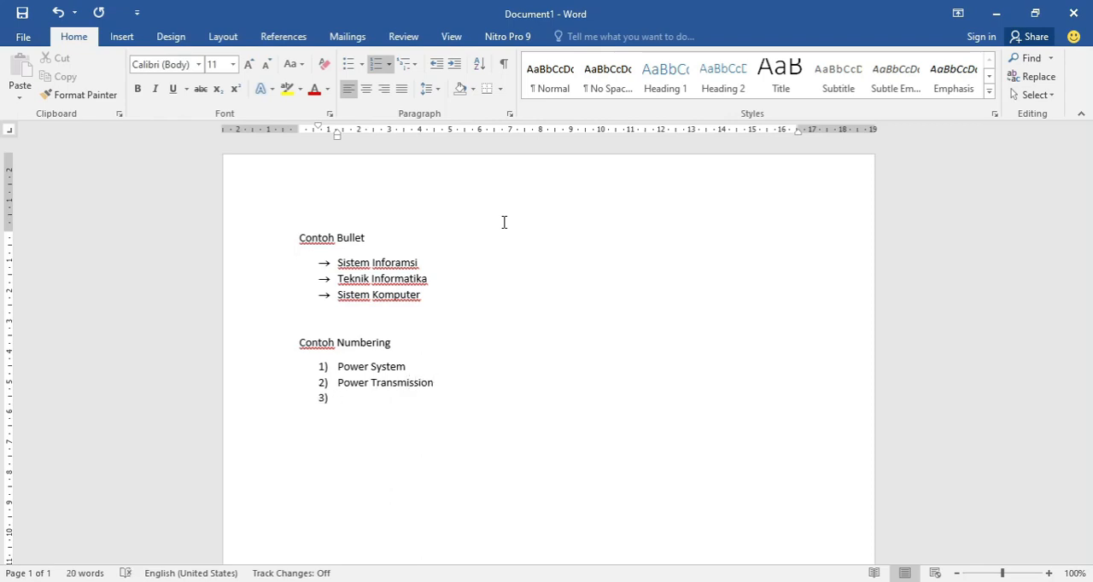
{"action": "type", "text": "Dan seterusnya"}
- Change the numbering format of the three items under Contoh Numbering to 1. 2. 3
{"action": "left_click_drag", "start_coordinate": [415, 401], "coordinate": [340, 367]}
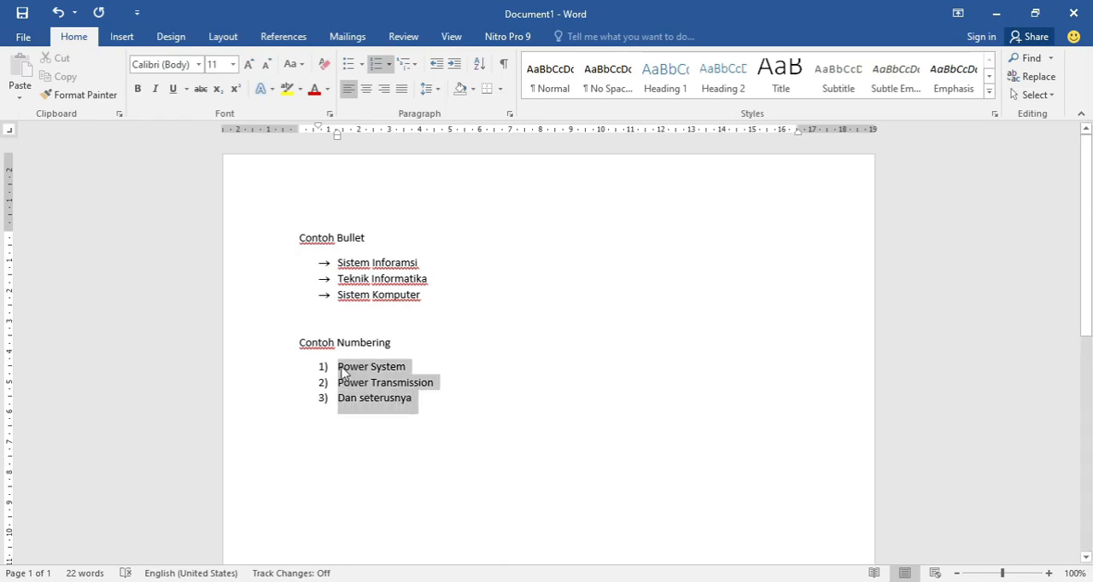
{"action": "left_click", "coordinate": [389, 67]}
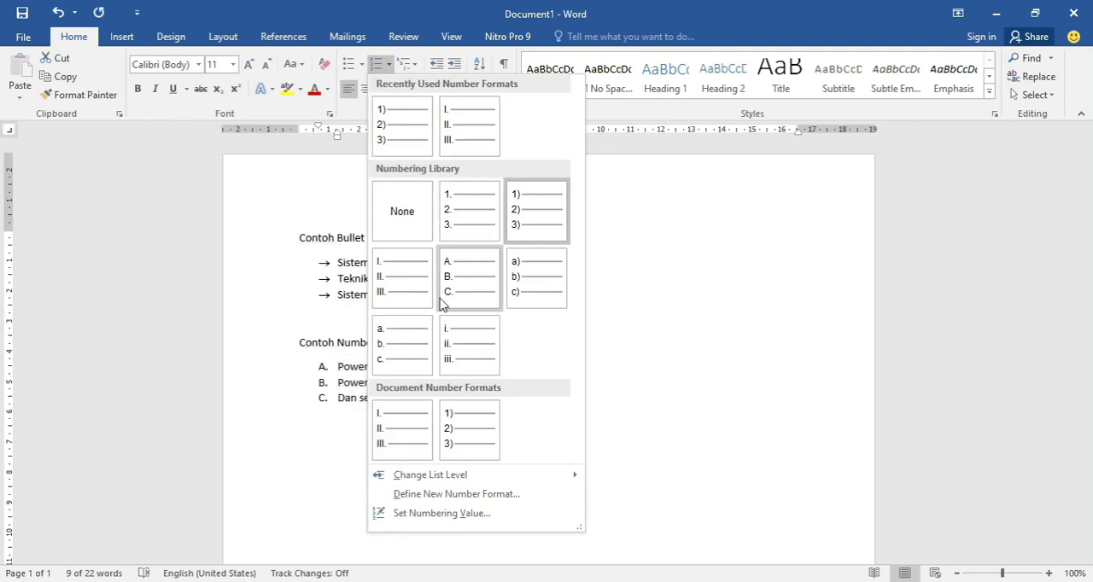
{"action": "left_click", "coordinate": [461, 232]}
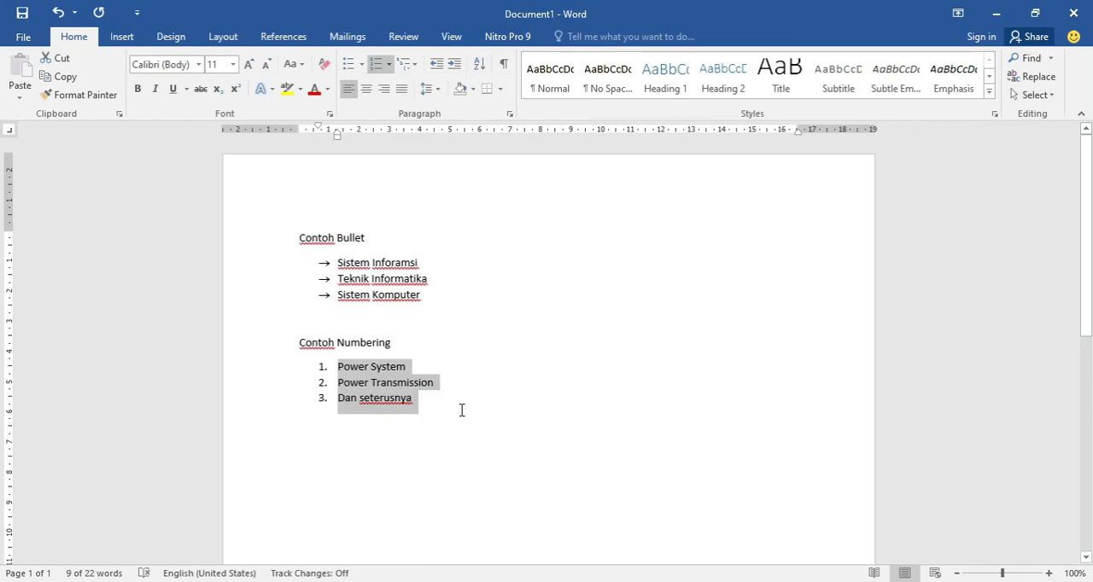
- End the numbered list after "Dan seterusnya" and continue on an unindented blank line below it
{"action": "left_click", "coordinate": [461, 394]}
{"action": "key", "text": "Return"}
{"action": "key", "text": "BackSpace"}
{"action": "key", "text": "BackSpace"}
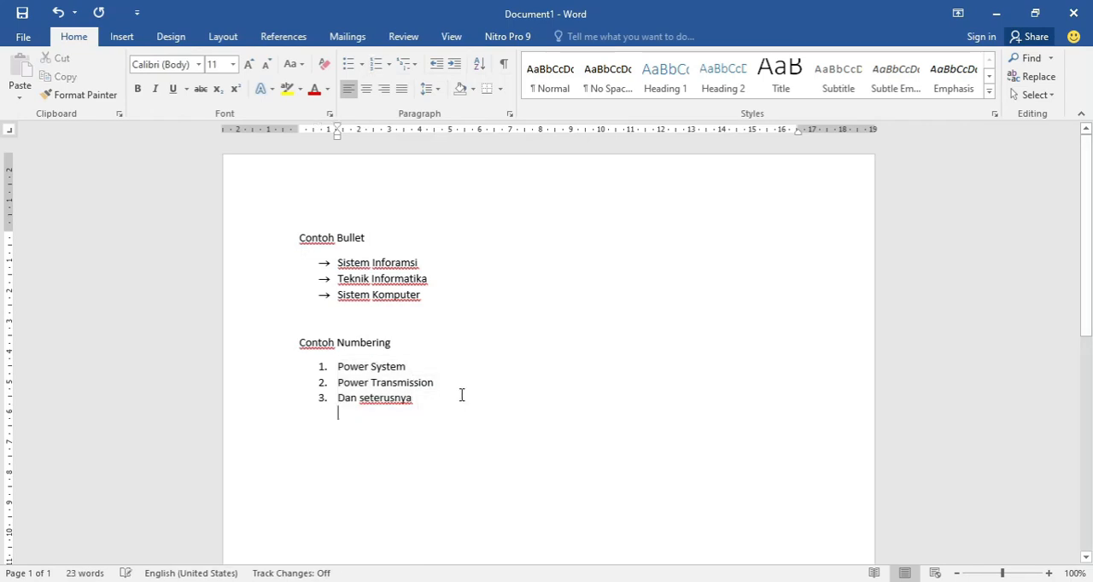
{"action": "key", "text": "Return"}
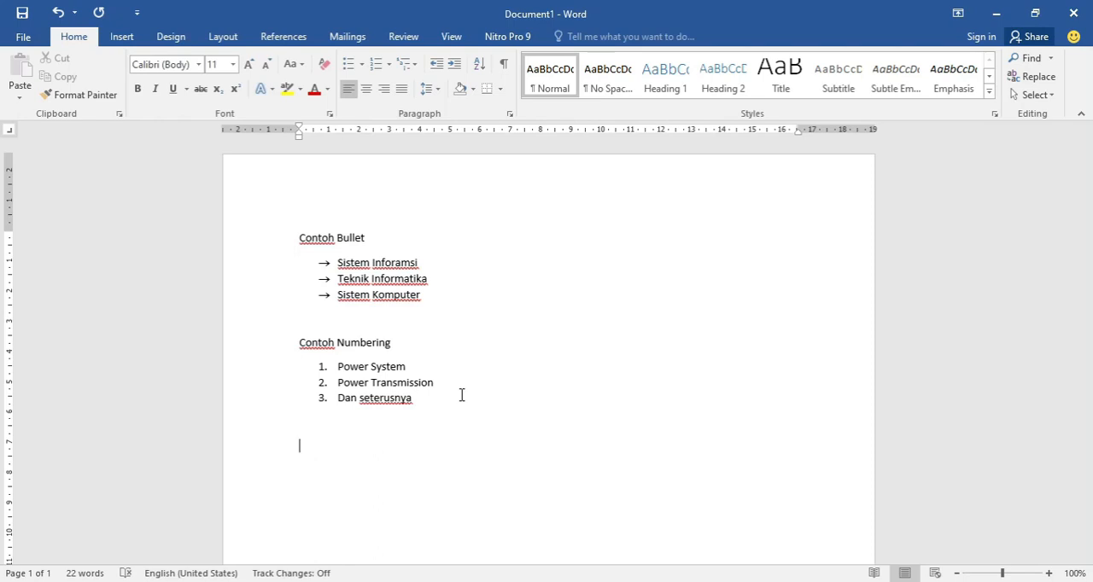
- Enter the heading "Contoh Bullet dan Numbering" below the numbered list and continue on a new line
{"action": "type", "text": "Contoh Bullet dan "}
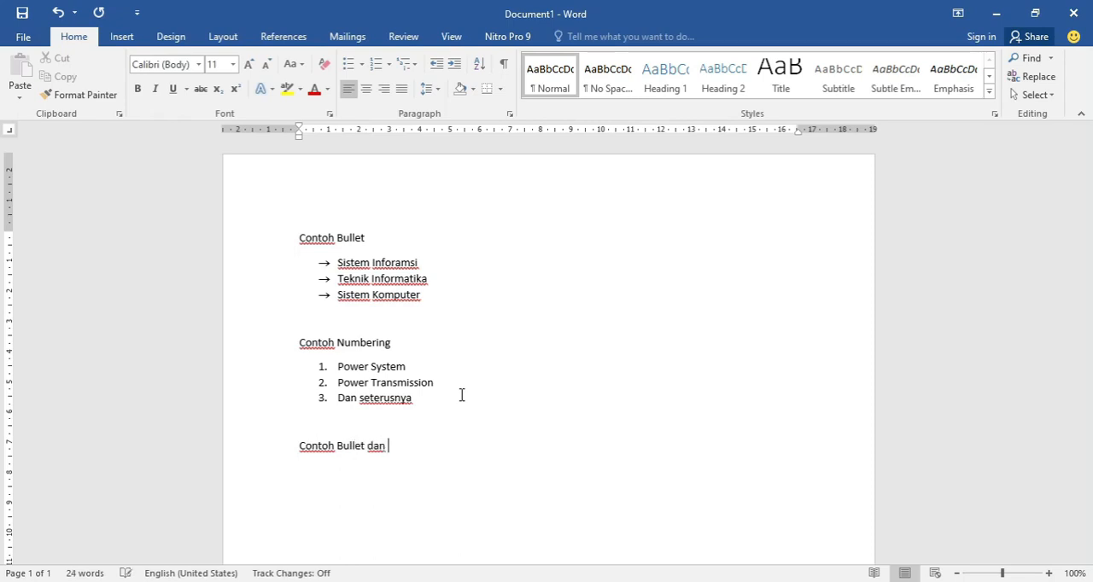
{"action": "type", "text": "Numbering"}
{"action": "key", "text": "Return"}
{"action": "scroll", "coordinate": [462, 394], "scroll_direction": "down", "scroll_amount": 1}
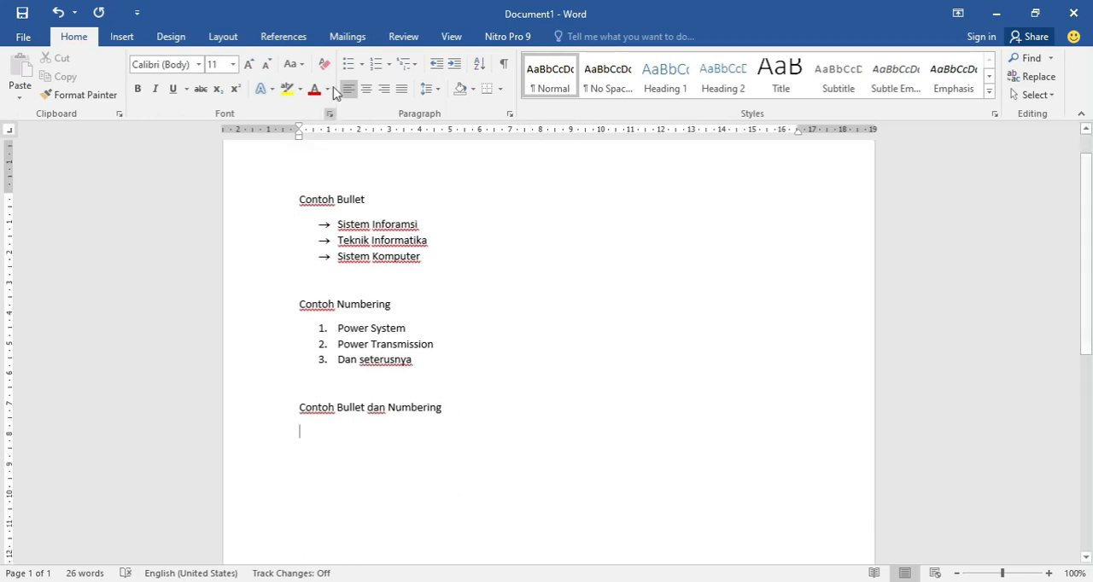
- Start a numbered list under the Contoh Bullet dan Numbering heading with "Nama Bunga" as item 1
{"action": "left_click", "coordinate": [376, 65]}
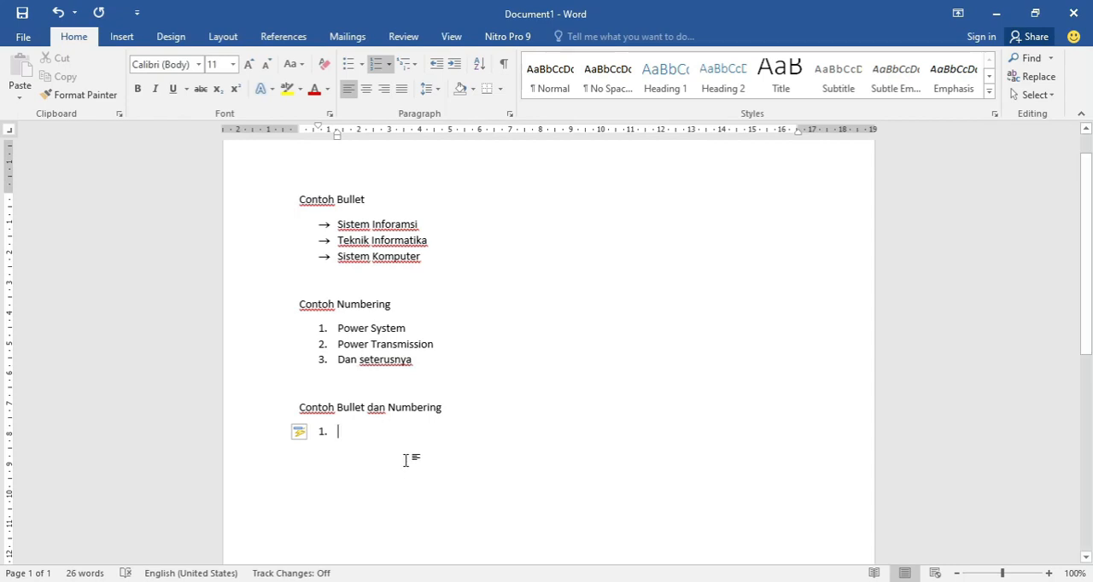
{"action": "type", "text": "Nama Bunga"}
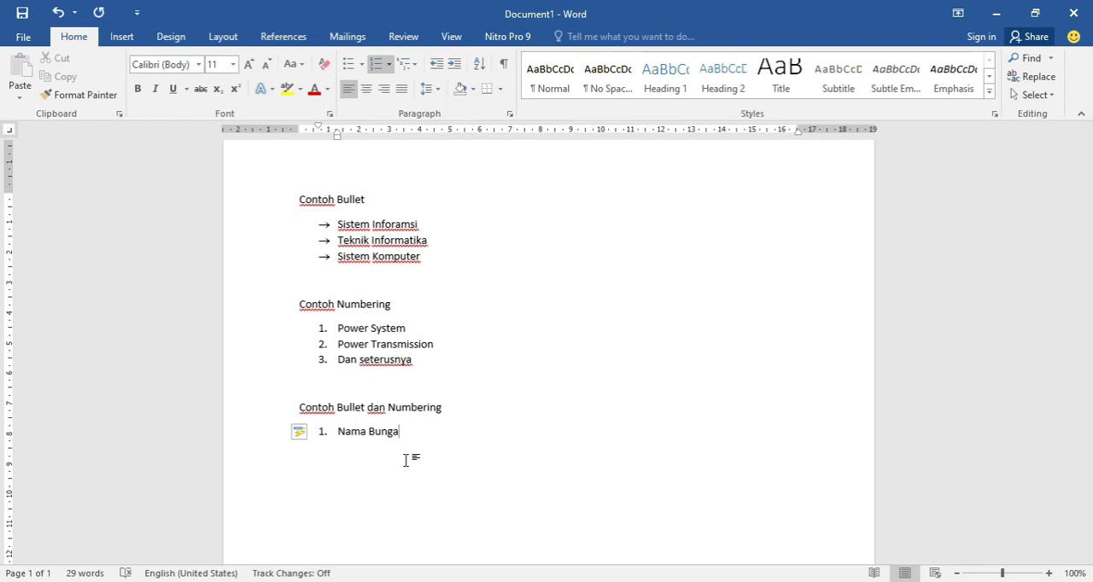
{"action": "key", "text": "Return"}
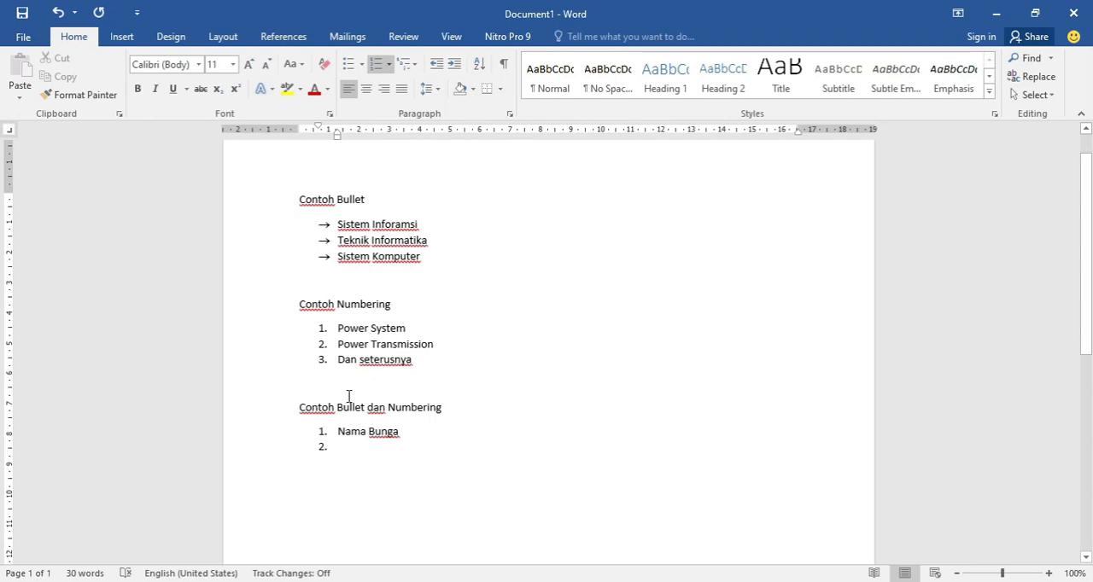
- Add "Mawar", "Melati" and "Kamboja" as indented sub-items with arrow bullets under Nama Bunga
{"action": "key", "text": "Tab"}
{"action": "left_click", "coordinate": [363, 66]}
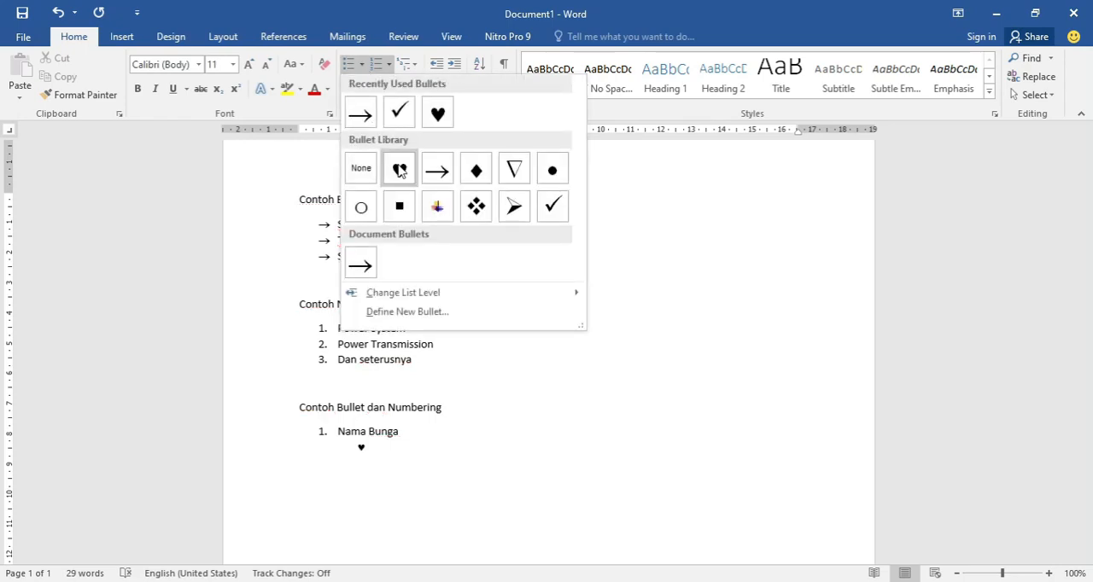
{"action": "left_click", "coordinate": [438, 172]}
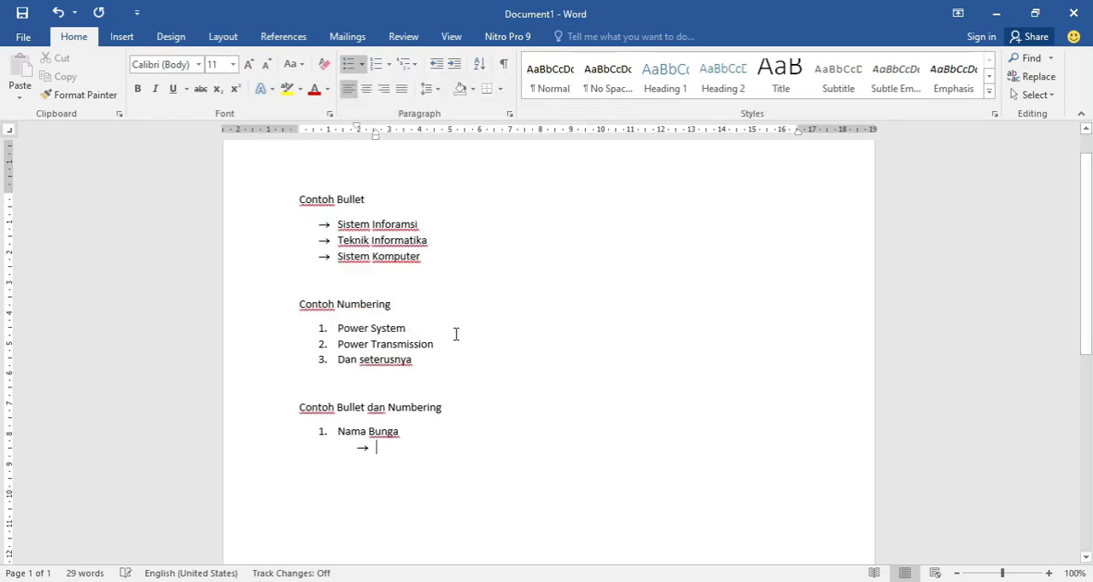
{"action": "type", "text": "Mawar"}
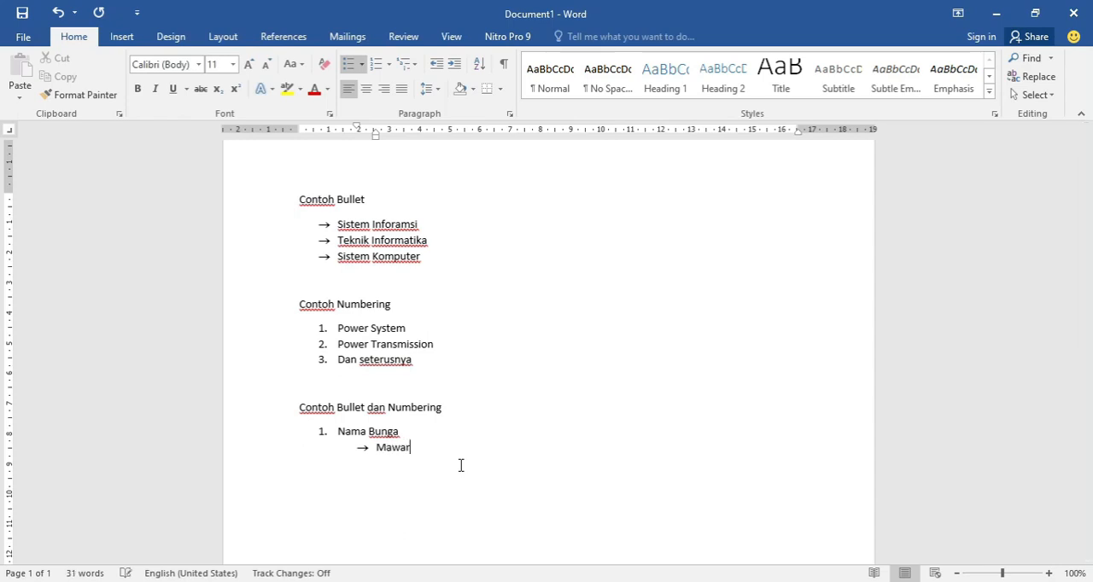
{"action": "key", "text": "Return"}
{"action": "type", "text": "Melati"}
{"action": "key", "text": "Return"}
{"action": "type", "text": "Kambo"}
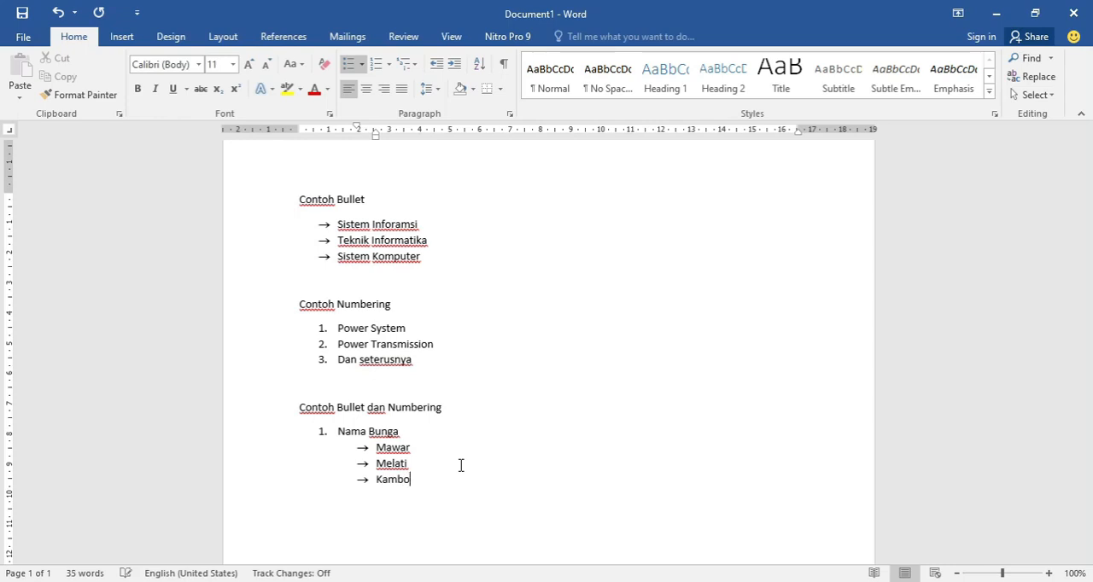
{"action": "type", "text": "ja"}
{"action": "key", "text": "Return"}
- End the arrow-bulleted sub-list after Kamboja and add "Nama Hewan" as item 2 of the numbered list
{"action": "key", "text": "BackSpace"}
{"action": "key", "text": "BackSpace"}
{"action": "key", "text": "BackSpace"}
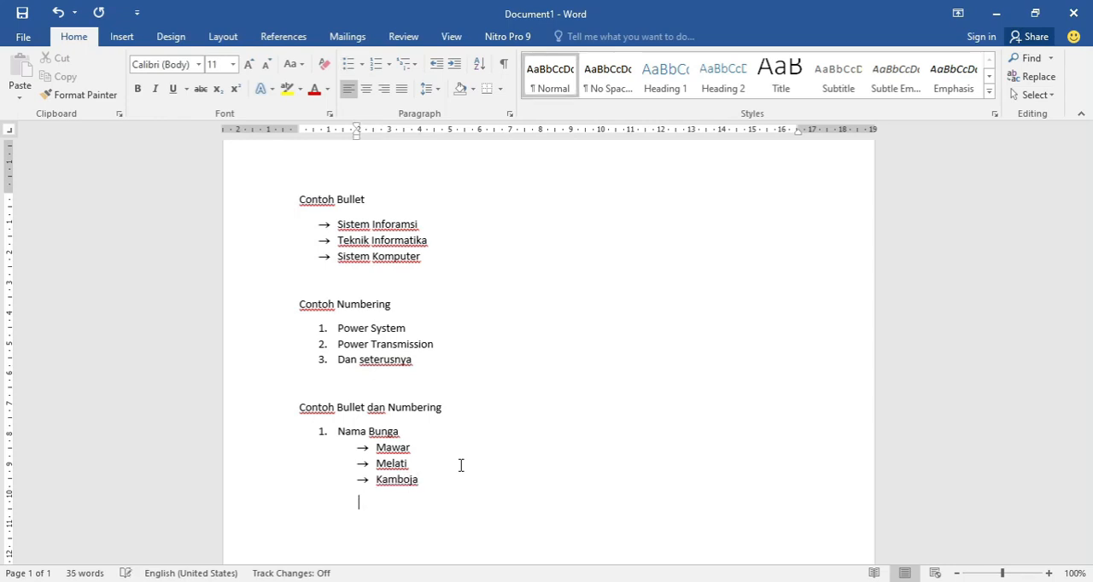
{"action": "type", "text": "2. "}
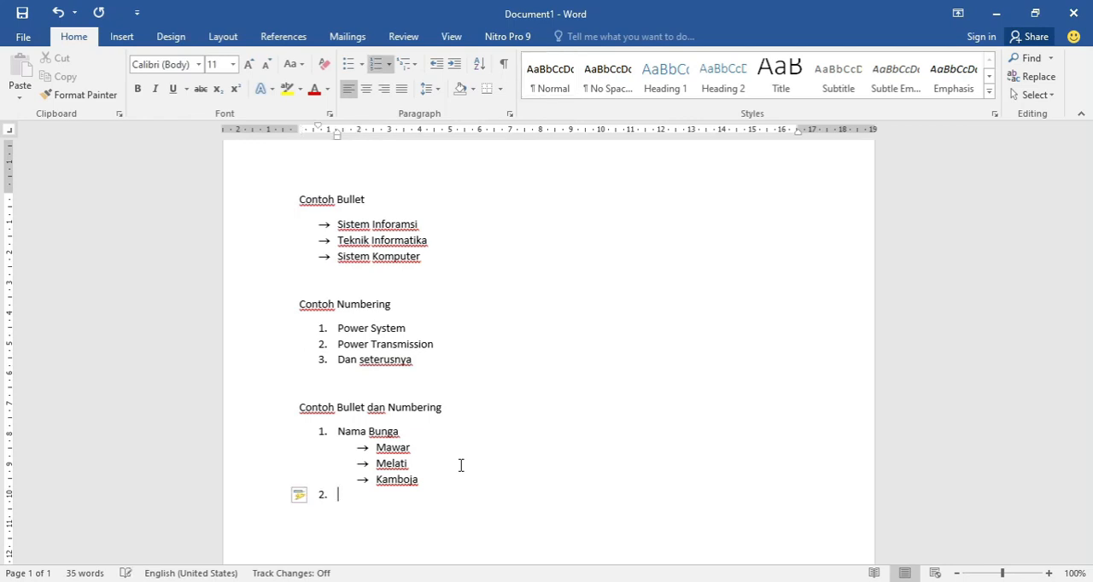
{"action": "type", "text": "Nama H"}
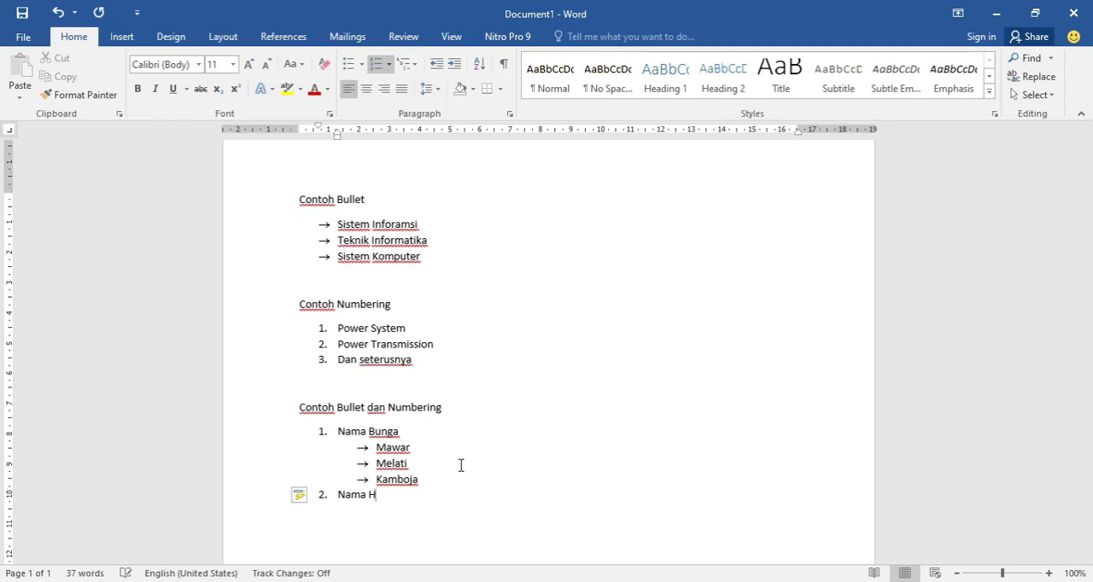
{"action": "type", "text": "ewan"}
{"action": "key", "text": "Return"}
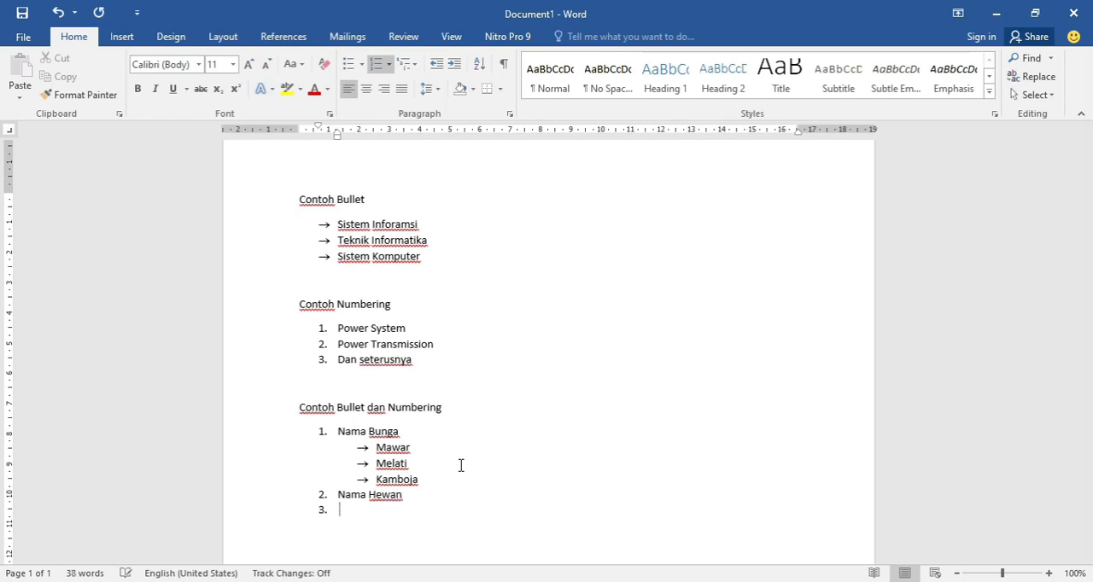
- Add "Kambing", "Kucing" and "Ikan" as arrow-bulleted sub-items under Nama Hewan
{"action": "key", "text": "Tab"}
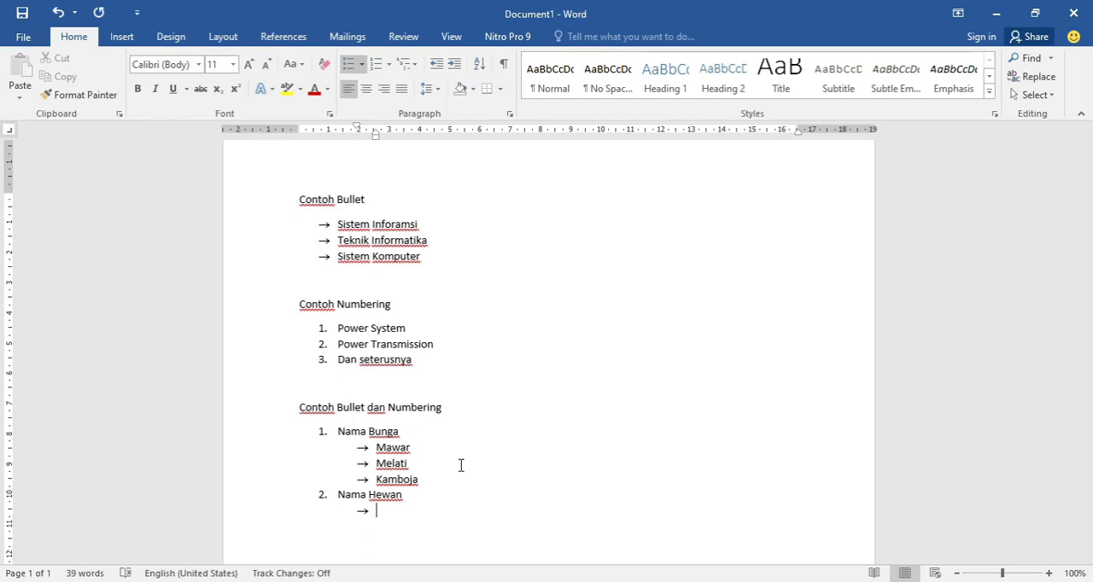
{"action": "type", "text": "Kambing"}
{"action": "key", "text": "Return"}
{"action": "type", "text": "Kucing"}
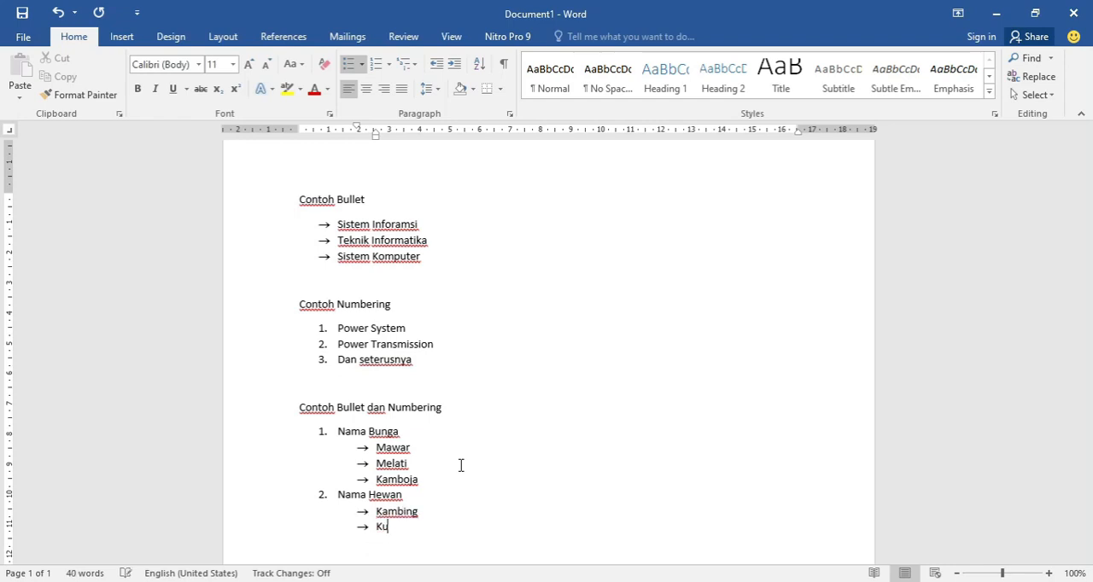
{"action": "key", "text": "Return"}
{"action": "type", "text": "Ikan"}
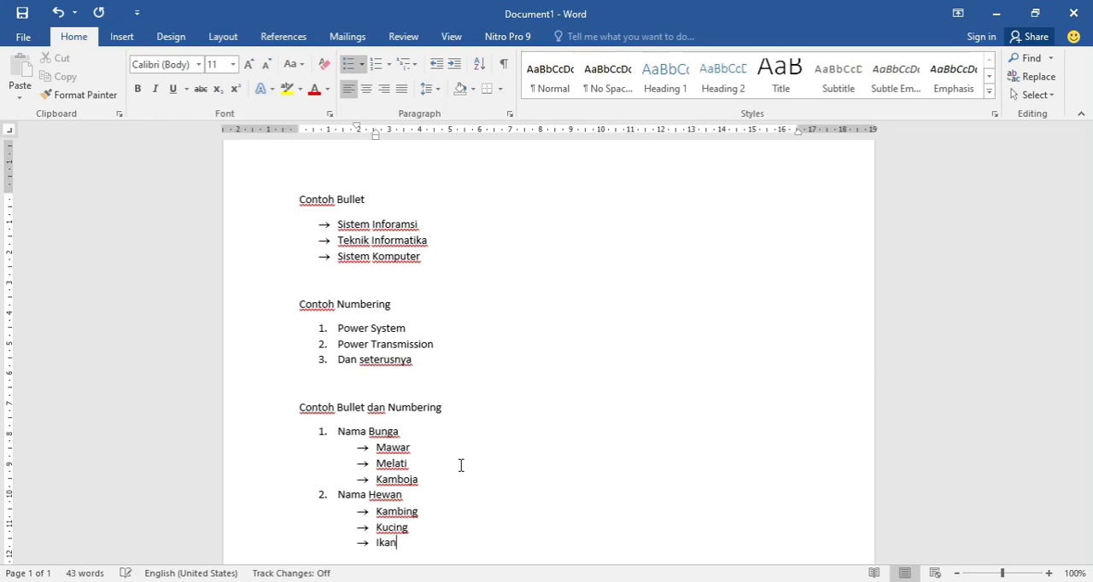
- Enter the heading "Multilevel list" on an unindented line below the Nama Hewan items and continue on a new line
{"action": "scroll", "coordinate": [451, 465], "scroll_direction": "down", "scroll_amount": 1}
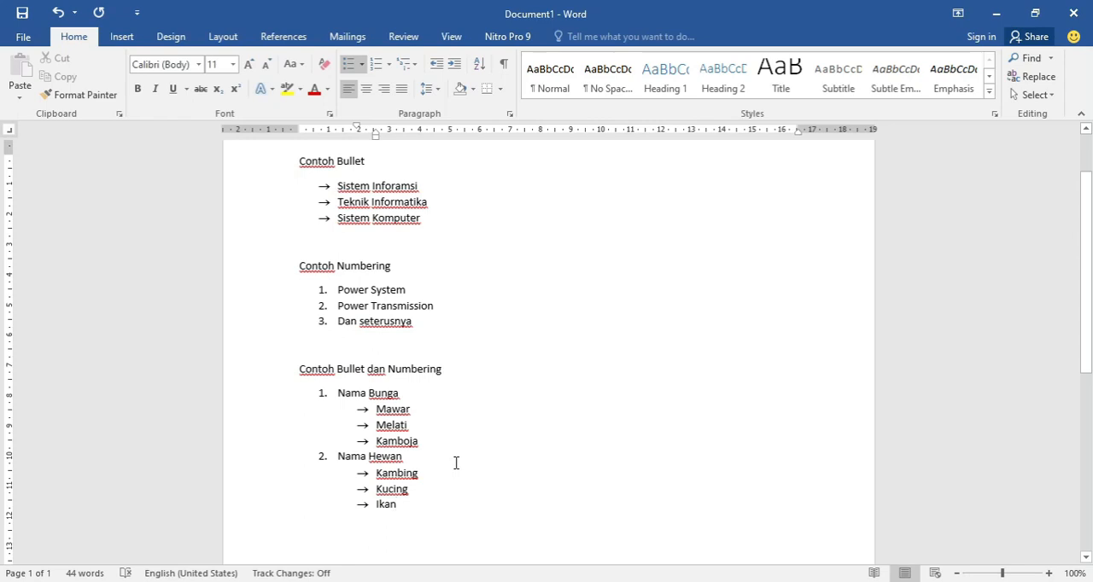
{"action": "scroll", "coordinate": [459, 461], "scroll_direction": "down", "scroll_amount": 4}
{"action": "left_click", "coordinate": [506, 409]}
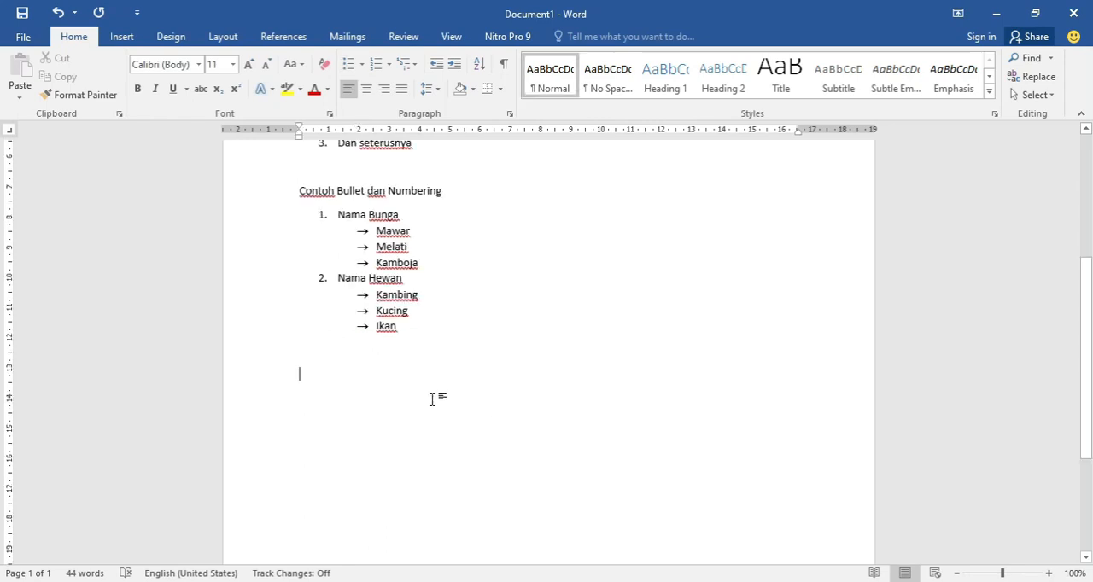
{"action": "type", "text": "Mul"}
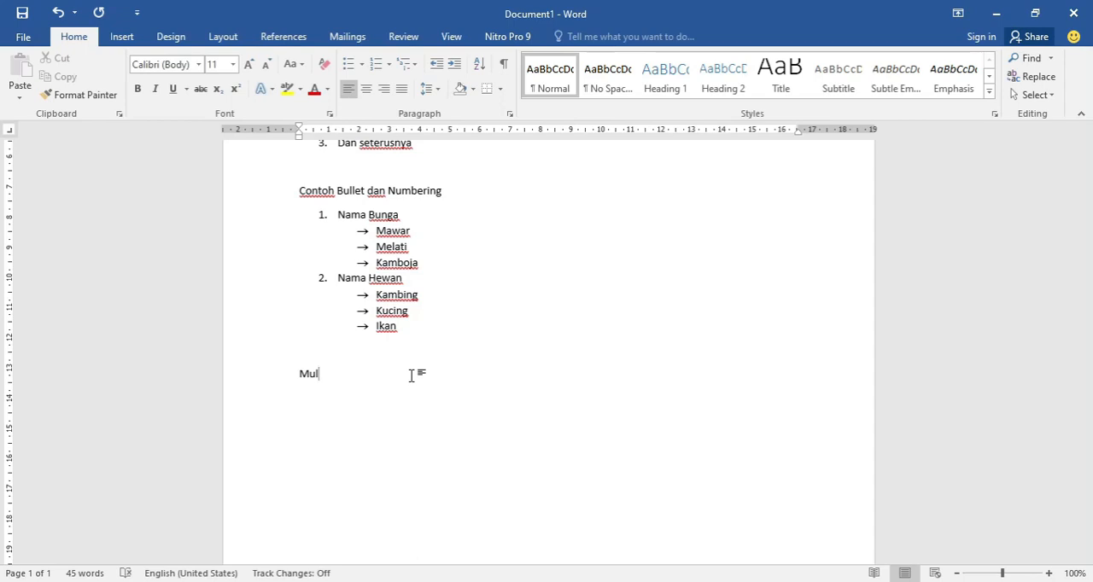
{"action": "type", "text": "tilevel"}
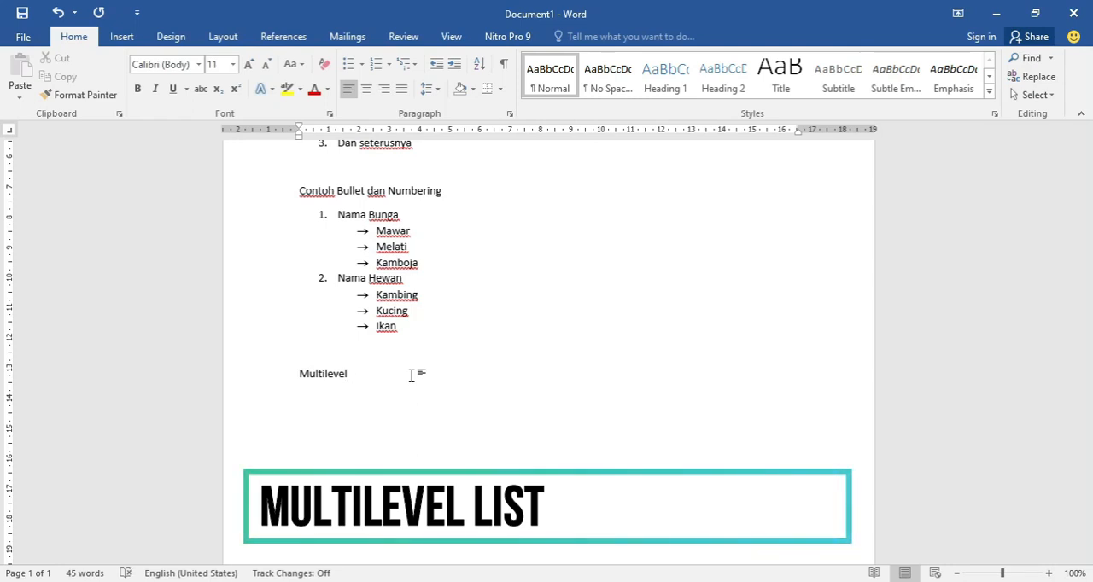
{"action": "type", "text": " list"}
{"action": "key", "text": "Return"}
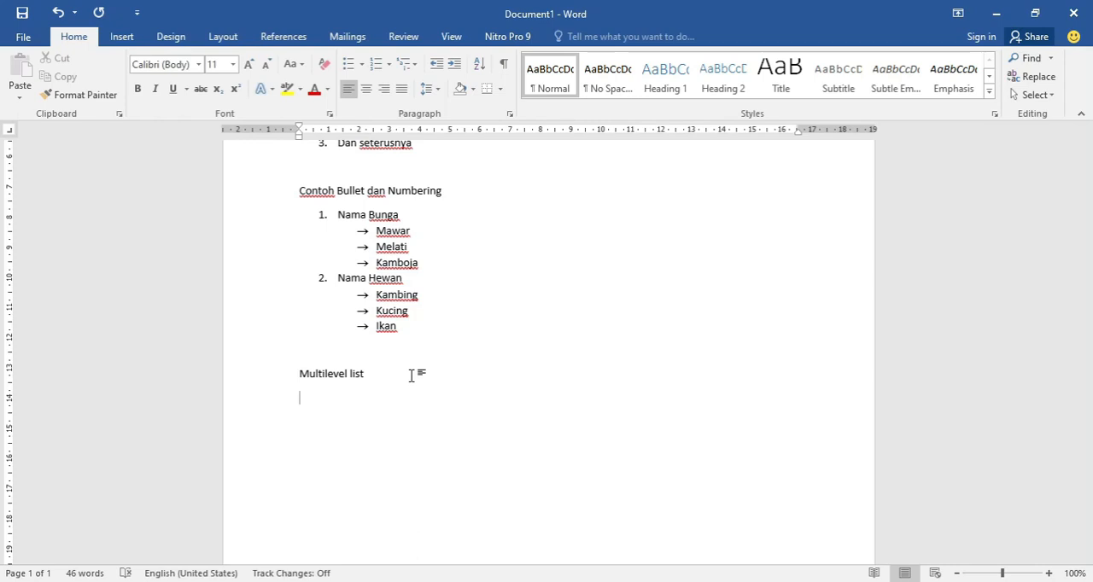
- Start a multilevel list in the 1. / 1.1. / 1.1.1. format with "Pendahuluan" as its first item
{"action": "left_click", "coordinate": [414, 66]}
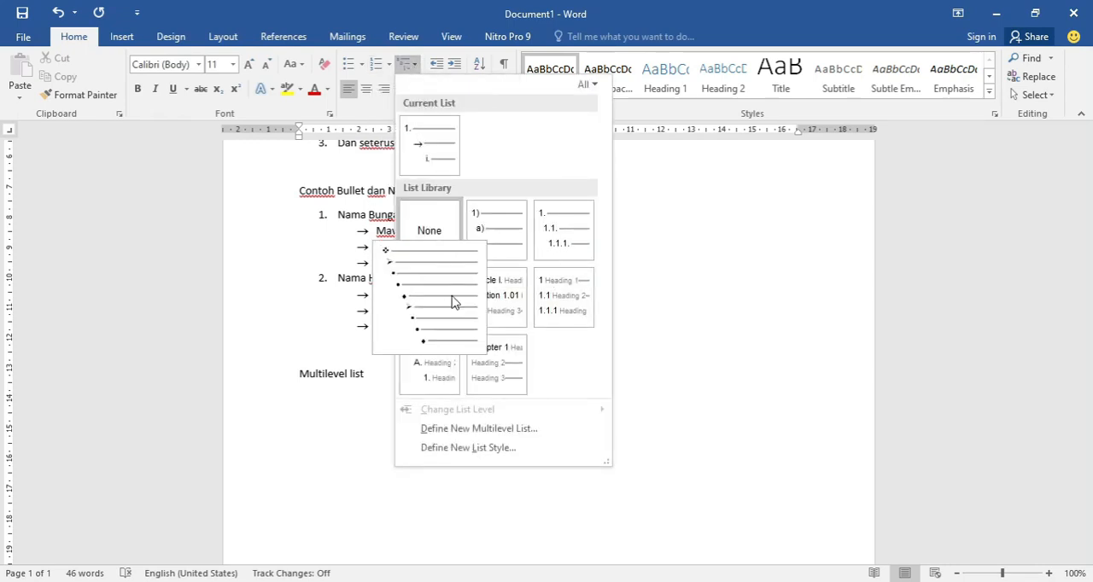
{"action": "left_click", "coordinate": [559, 231]}
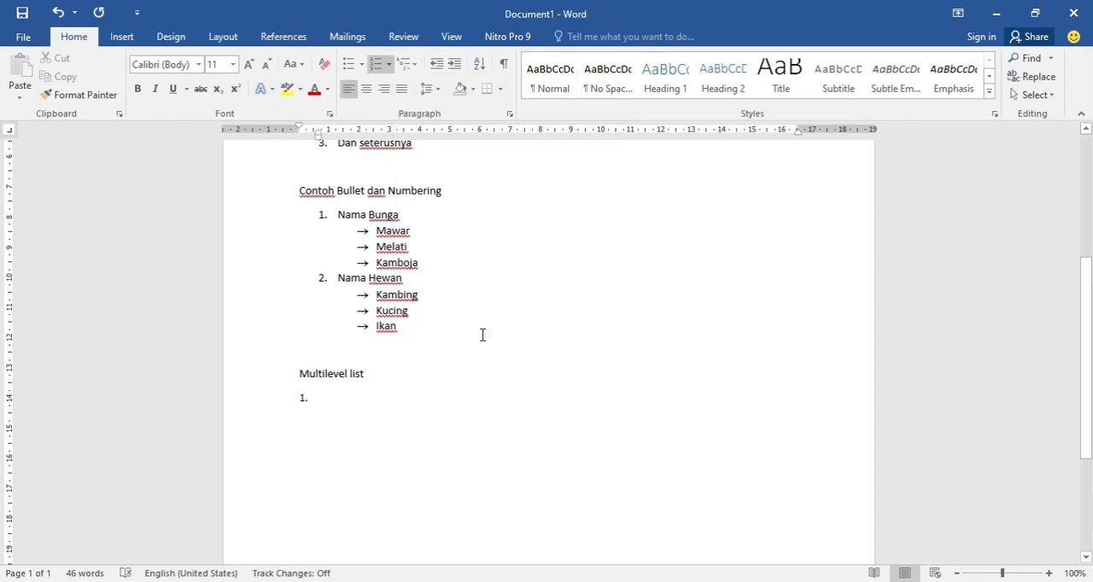
{"action": "type", "text": "pE"}
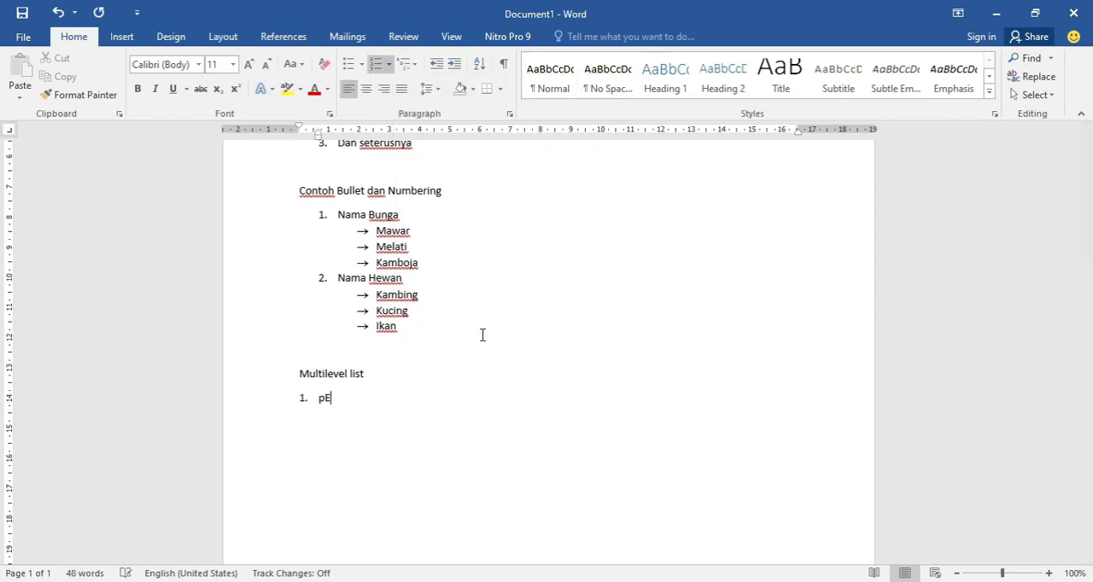
{"action": "type", "text": "NDAHULUAN"}
{"action": "key", "text": "Return"}
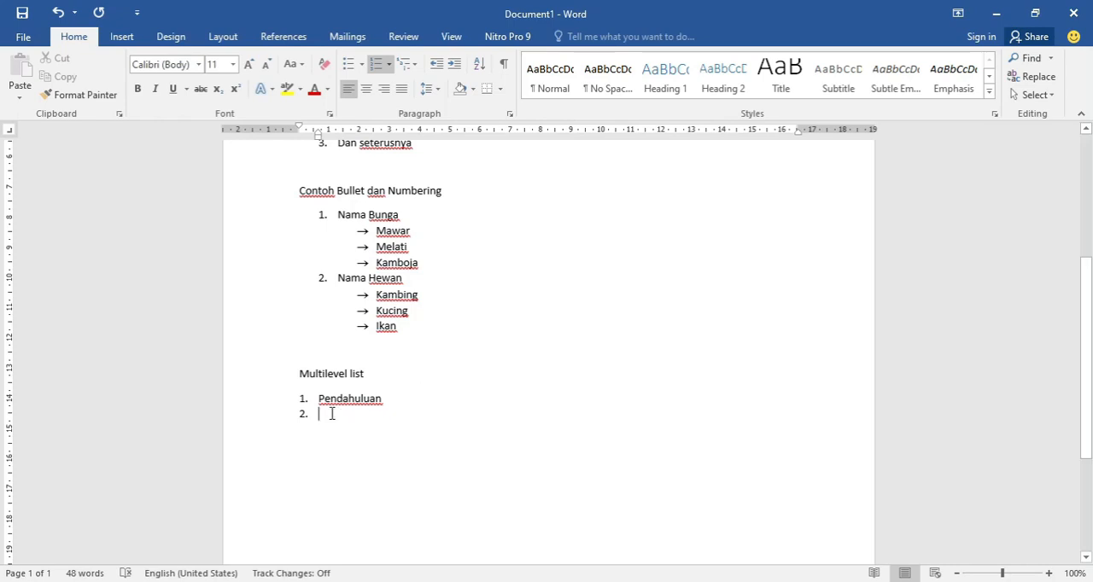
- Add "Latar Belakang Masalah" as second-level item 1.1. under Pendahuluan, with each word capitalized and spaced
{"action": "key", "text": "Tab"}
{"action": "type", "text": "Latar"}
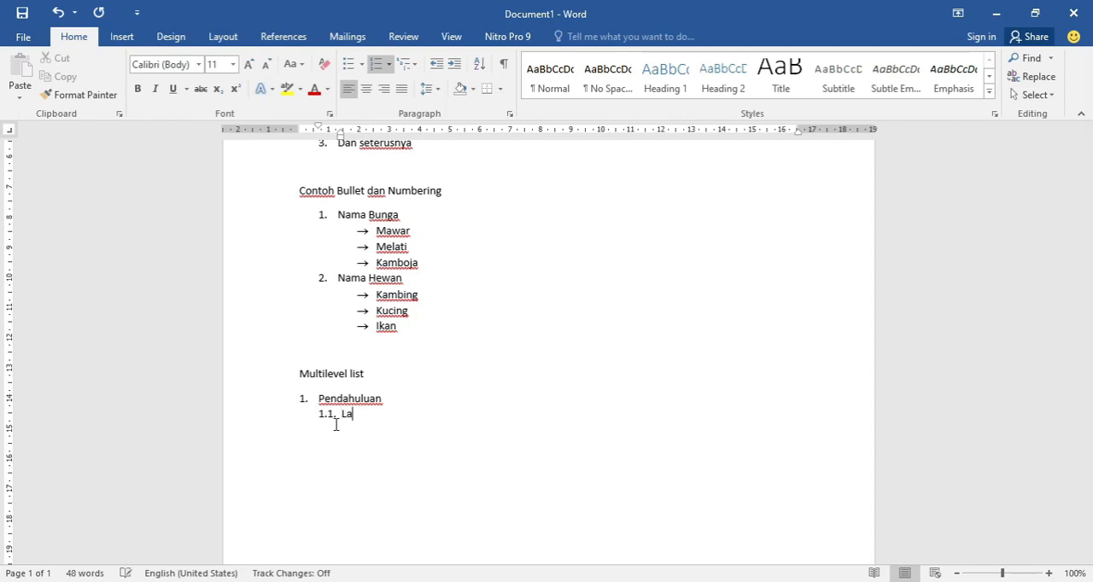
{"action": "type", "text": "belakang"}
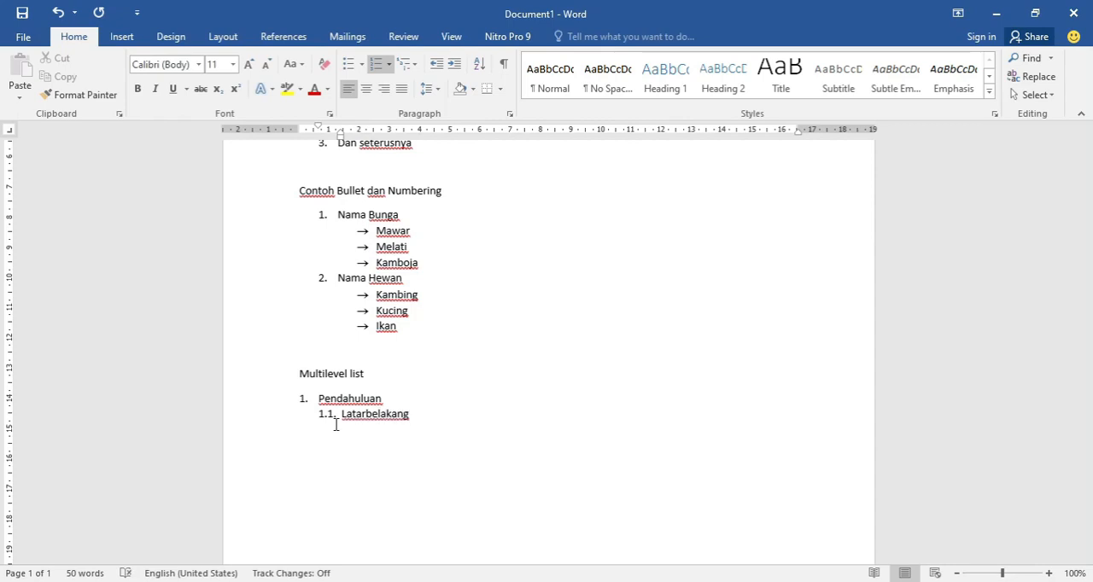
{"action": "key", "text": "Left"}
{"action": "key", "text": "Left"}
{"action": "key", "text": "Left"}
{"action": "key", "text": "Left"}
{"action": "key", "text": "Left"}
{"action": "key", "text": "Left"}
{"action": "key", "text": "Delete"}
{"action": "type", "text": "B"}
{"action": "key", "text": "Right"}
{"action": "key", "text": "Right"}
{"action": "key", "text": "Right"}
{"action": "key", "text": "Right"}
{"action": "key", "text": "Right"}
{"action": "key", "text": "Right"}
{"action": "key", "text": "Right"}
{"action": "key", "text": "Right"}
{"action": "type", "text": "Masalah"}
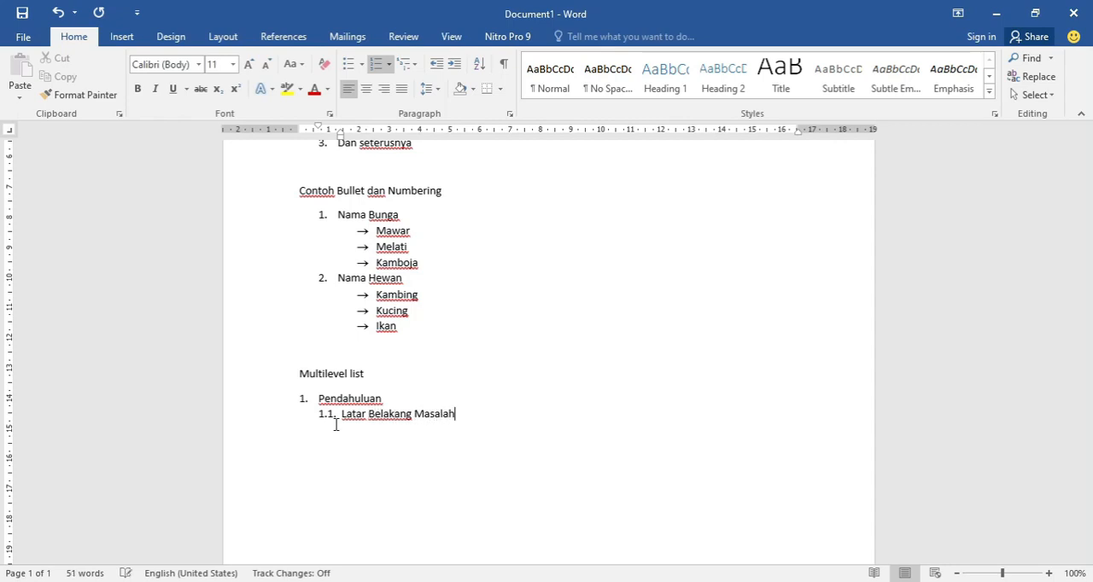
- Add "Perumusan Masalah" as second-level item 1.2. of the multilevel list
{"action": "key", "text": "Return"}
{"action": "type", "text": "Perumusa"}
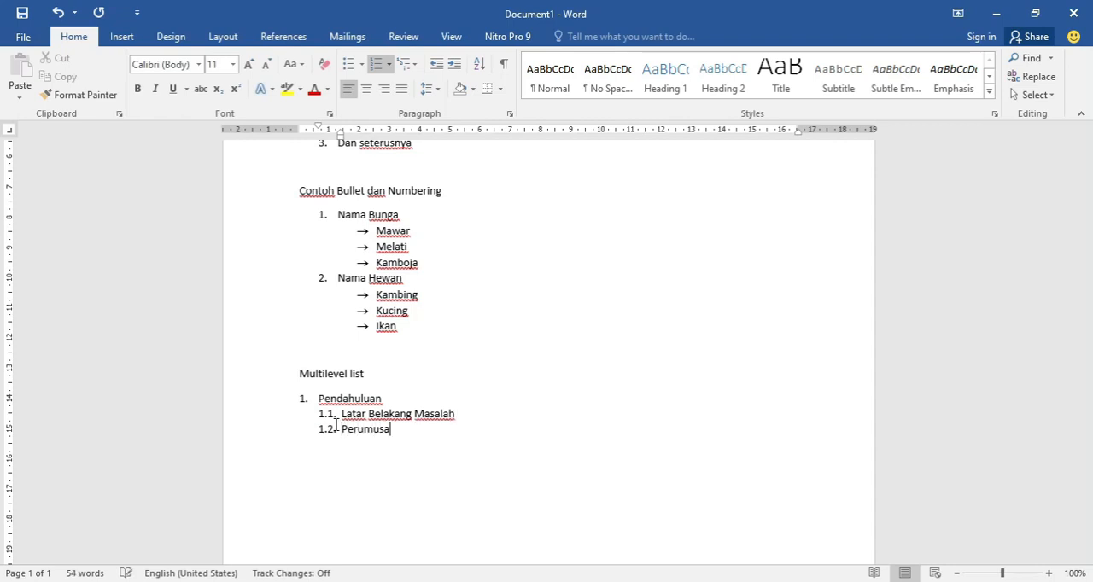
{"action": "type", "text": "n Masalah"}
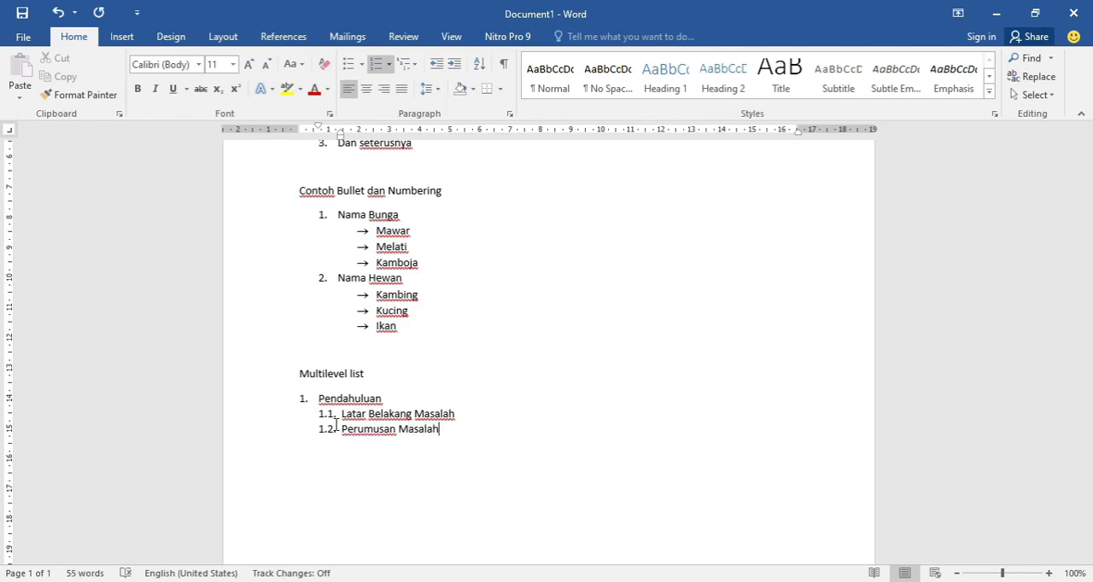
- Add "Ruang Lingkup Masalah" as third-level item 1.2.1. under Perumusan Masalah and start another item at that level
{"action": "key", "text": "Return"}
{"action": "key", "text": "Tab"}
{"action": "type", "text": "Ruang"}
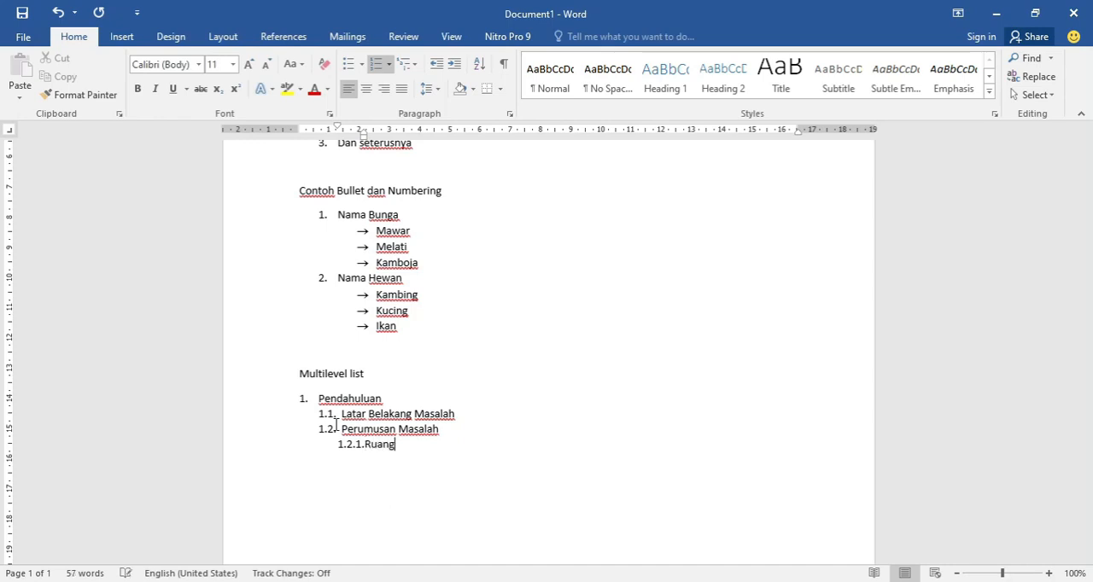
{"action": "type", "text": " Lingkup Masalah"}
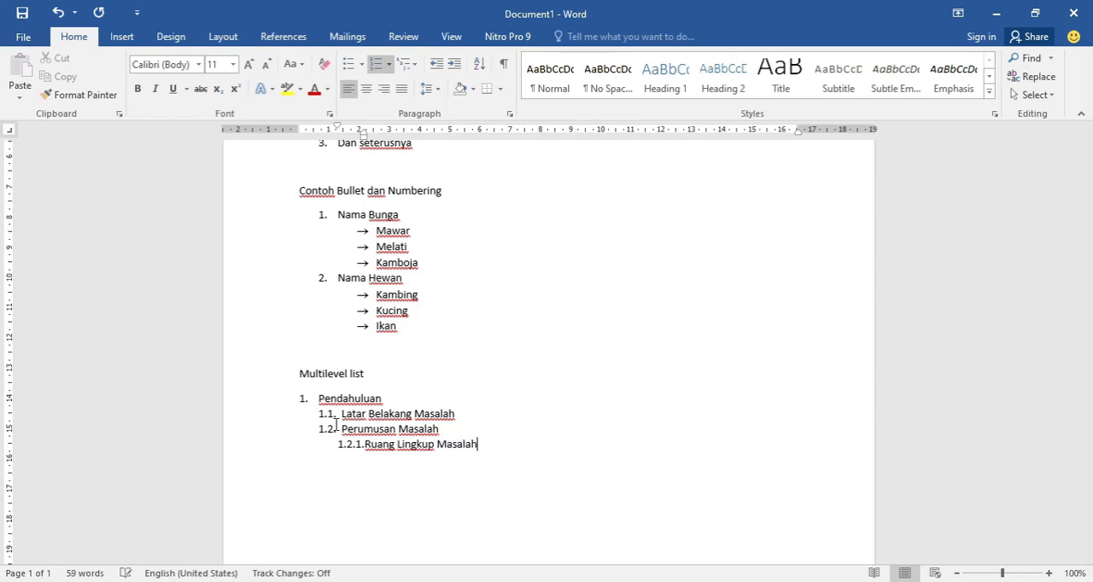
{"action": "key", "text": "Return"}
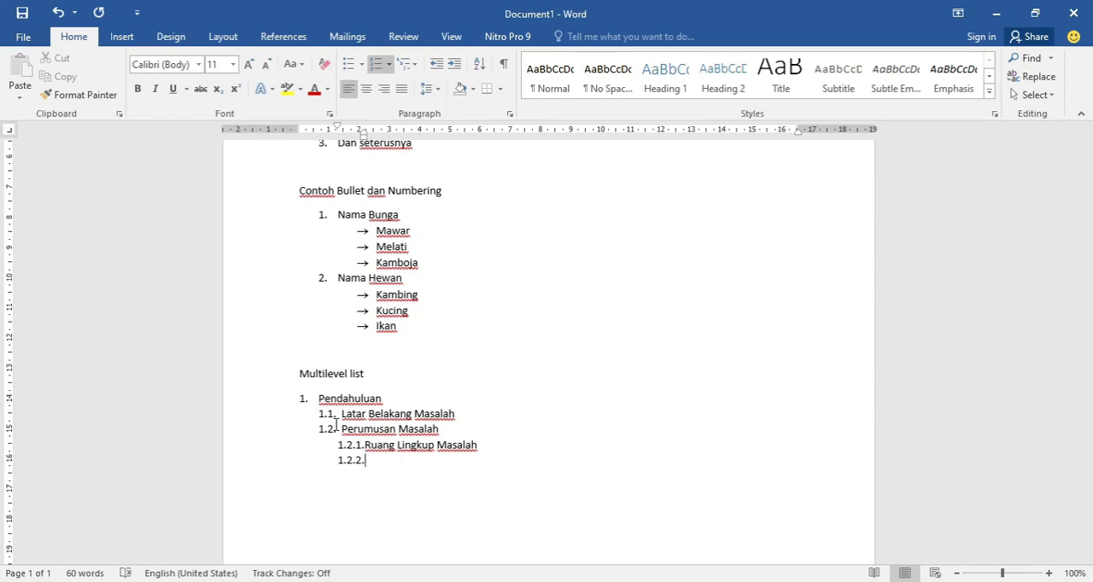
- Add "Batasan Masalah" as third-level item 1.2.2. under Perumusan Masalah and start another list item
{"action": "type", "text": "Batasa"}
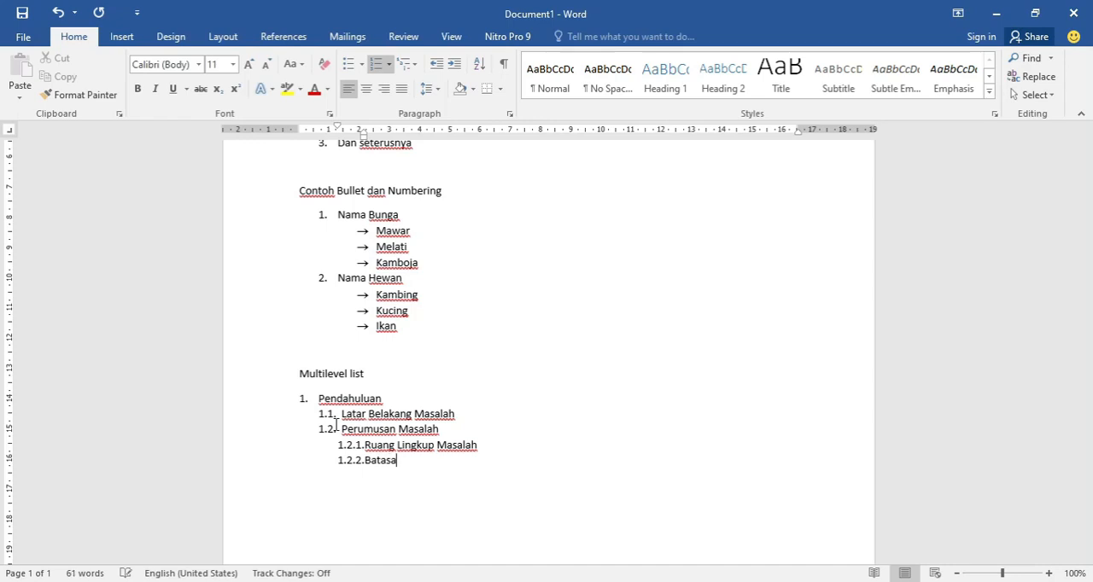
{"action": "type", "text": "n Masalah"}
{"action": "key", "text": "Return"}
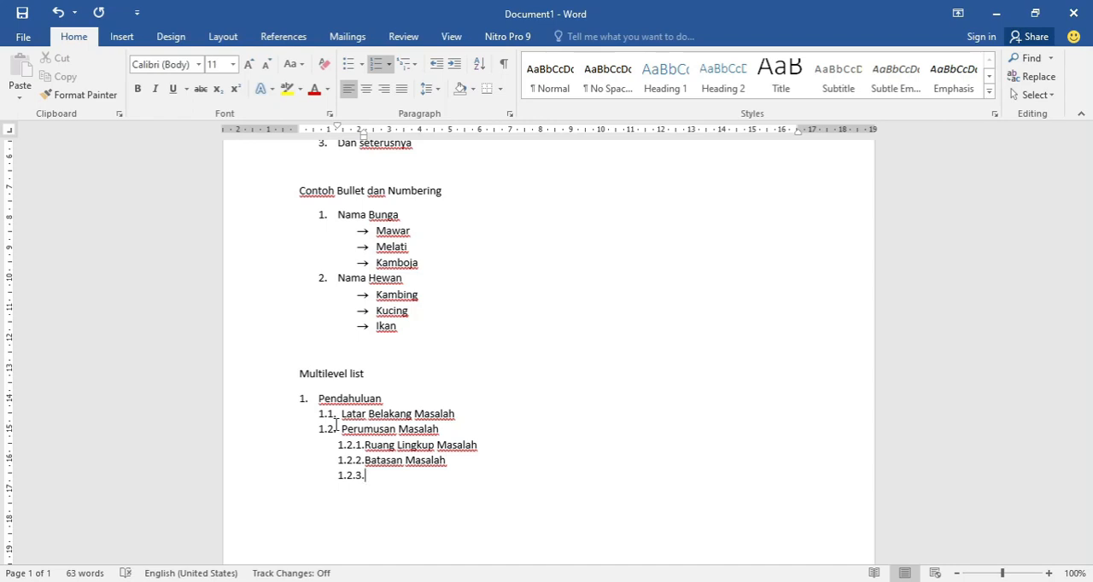
- Promote the empty item to second level 1.3., enter "Tujuan Masalah" and start another item
{"action": "key", "text": "Tab"}
{"action": "key", "text": "shift+Tab"}
{"action": "key", "text": "shift+Tab"}
{"action": "type", "text": "Tujuan Mas"}
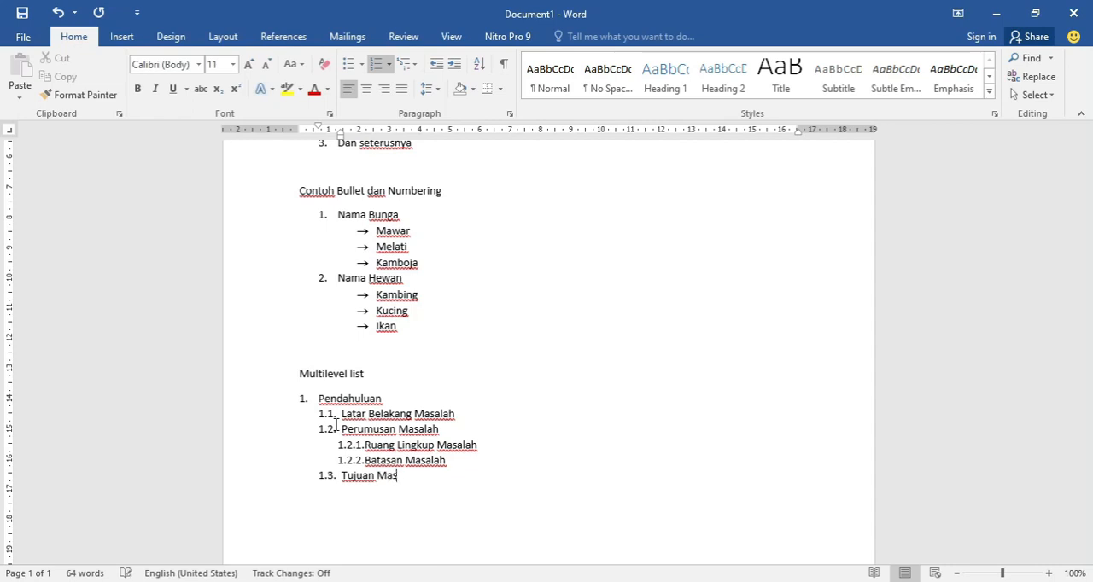
{"action": "type", "text": "alah"}
{"action": "key", "text": "Return"}
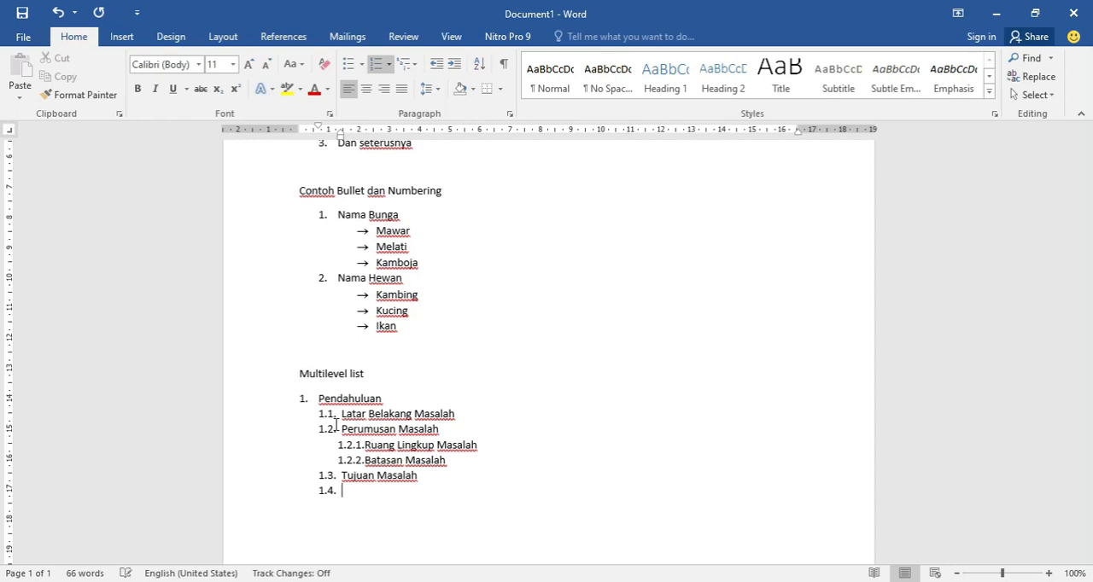
- Add "Landasan Teori" as top-level item 2. of the multilevel list and start second-level item 2.1. under it
{"action": "key", "text": "Return"}
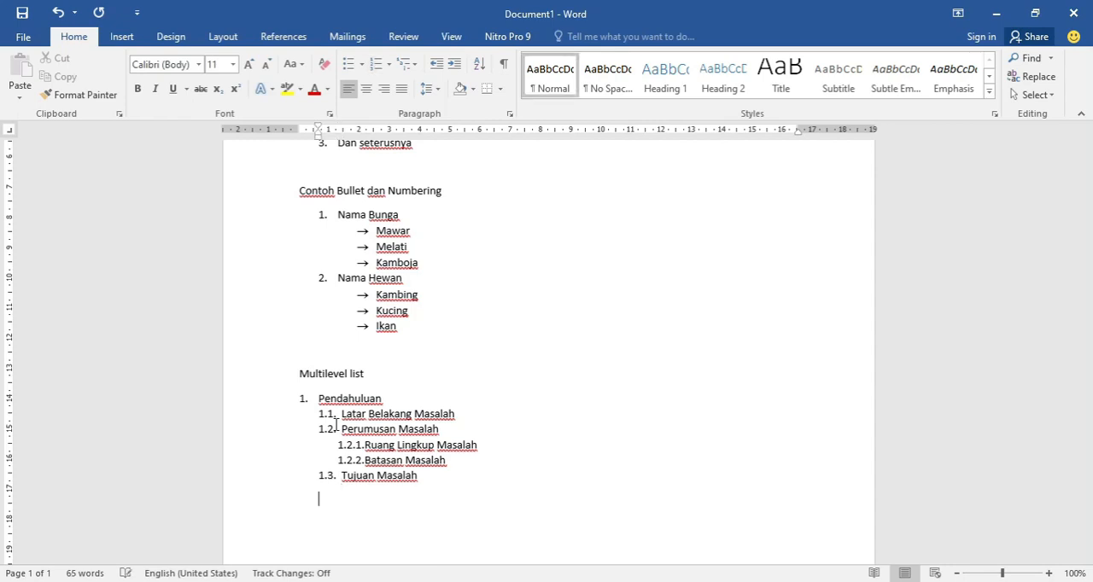
{"action": "key", "text": "BackSpace"}
{"action": "type", "text": "2."}
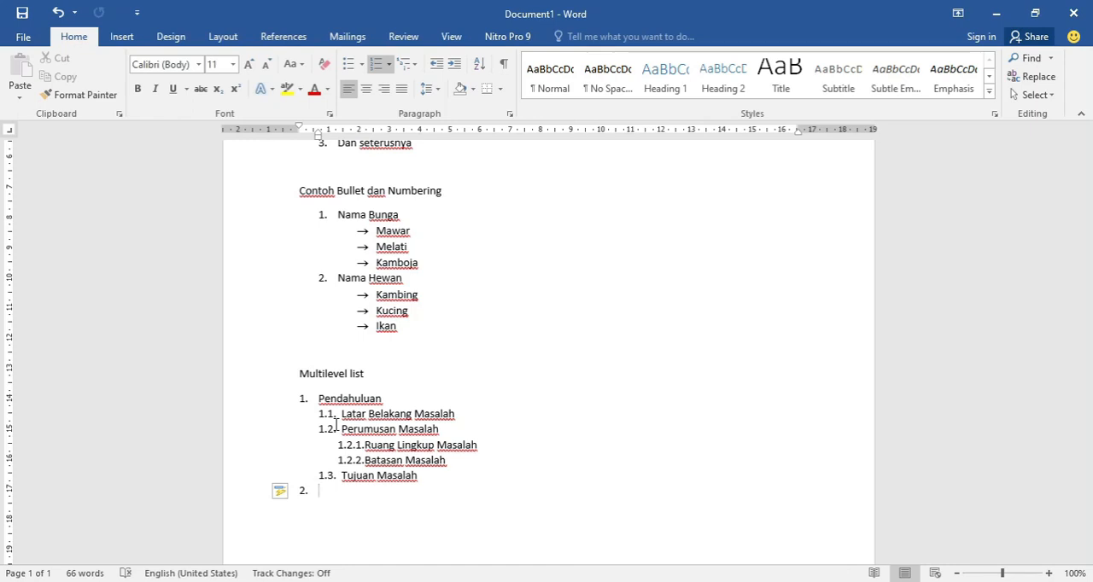
{"action": "type", "text": "Landasan Teo"}
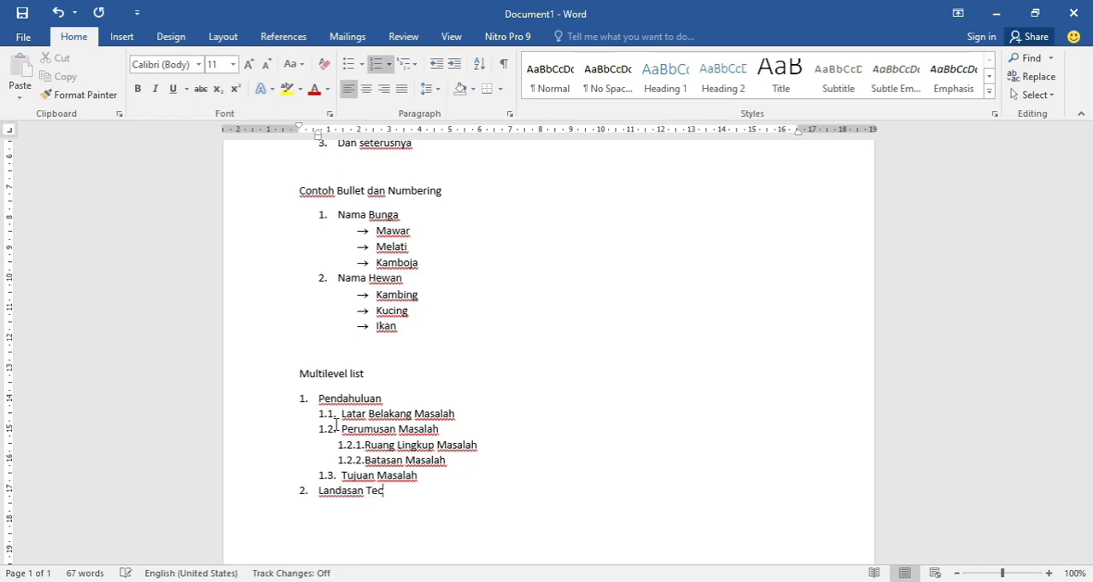
{"action": "type", "text": "ri"}
{"action": "key", "text": "Return"}
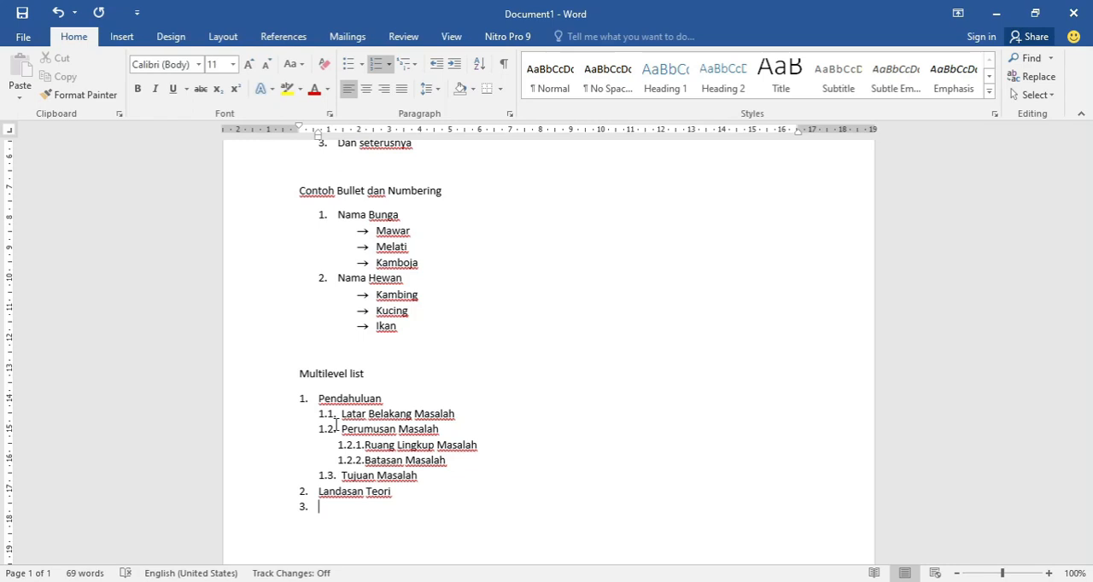
{"action": "key", "text": "Tab"}
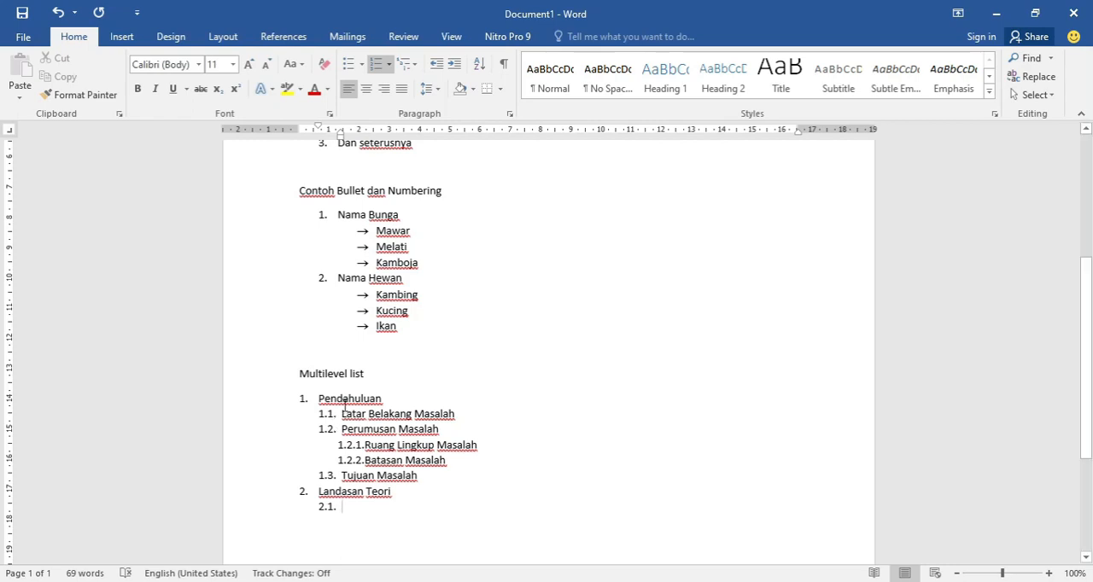
- Insert a page break after the multilevel list to start a second page
{"action": "key", "text": "ctrl+Return"}
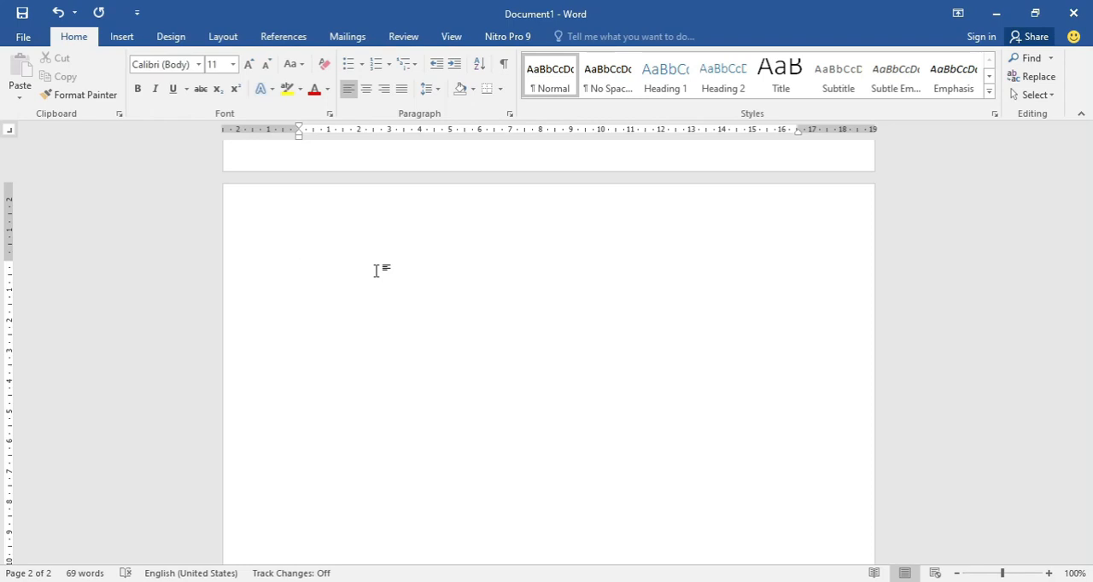
{"action": "scroll", "coordinate": [375, 271], "scroll_direction": "up", "scroll_amount": 3}
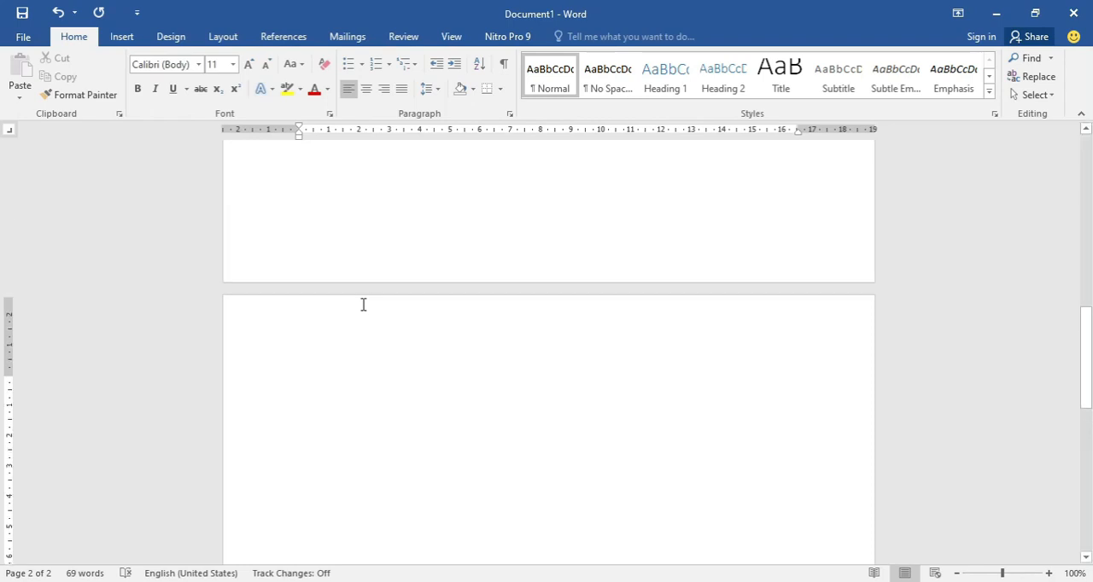
{"action": "scroll", "coordinate": [378, 313], "scroll_direction": "up", "scroll_amount": 5}
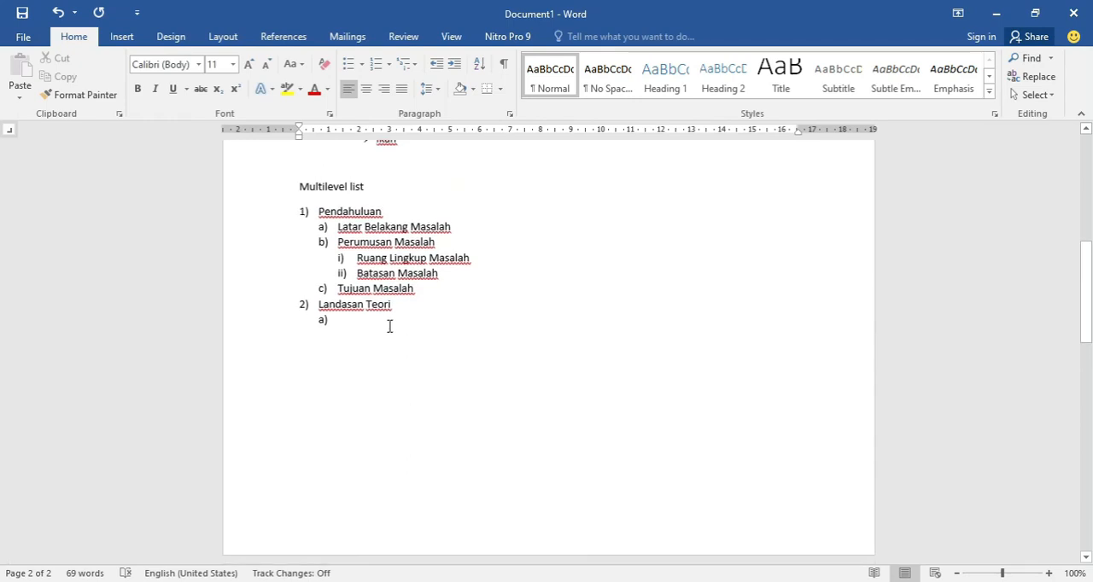
{"action": "scroll", "coordinate": [447, 418], "scroll_direction": "up", "scroll_amount": 5}
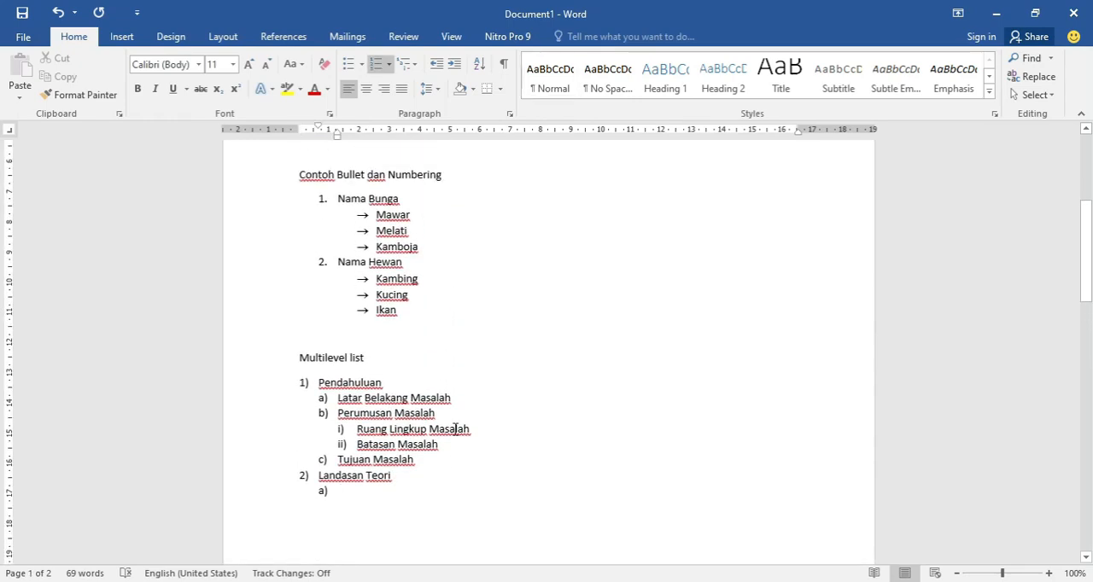
{"action": "scroll", "coordinate": [459, 425], "scroll_direction": "up", "scroll_amount": 3}
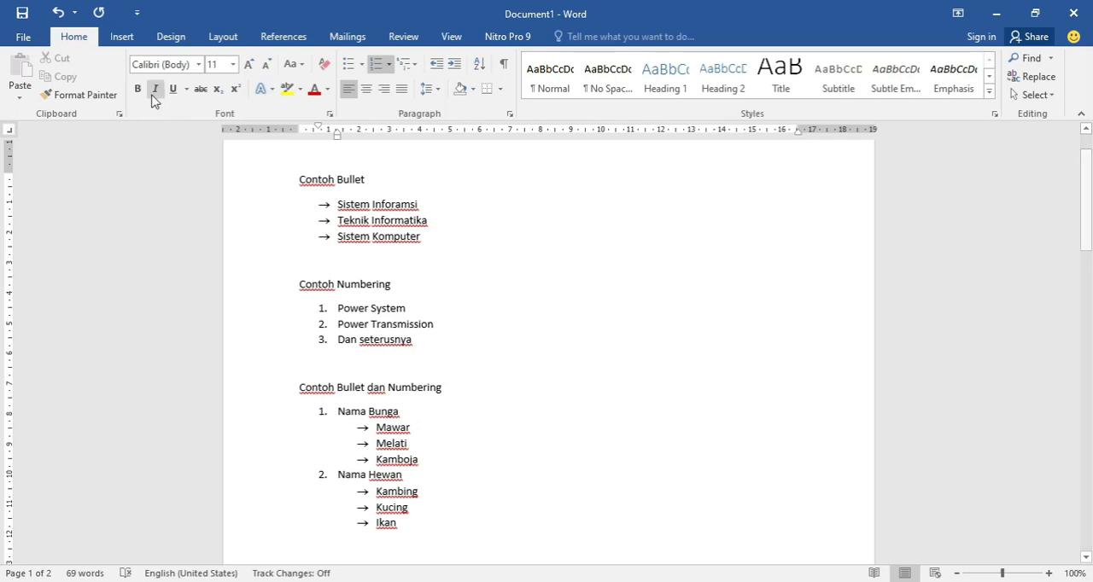
- Insert the picture images_lanscape from the Pictures folder at the empty item under Landasan Teori
{"action": "left_click", "coordinate": [122, 38]}
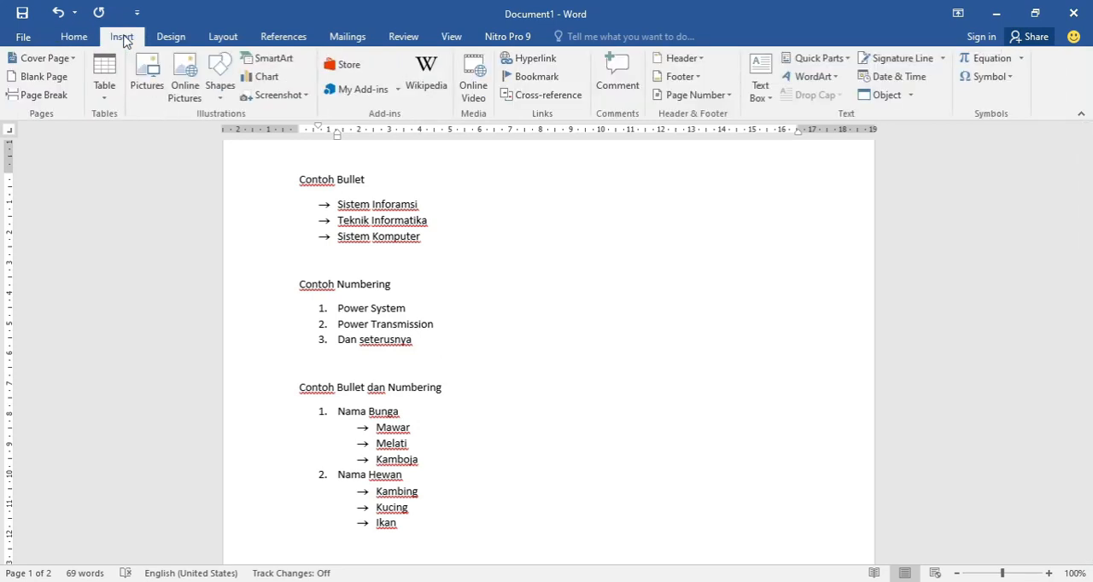
{"action": "left_click", "coordinate": [158, 88]}
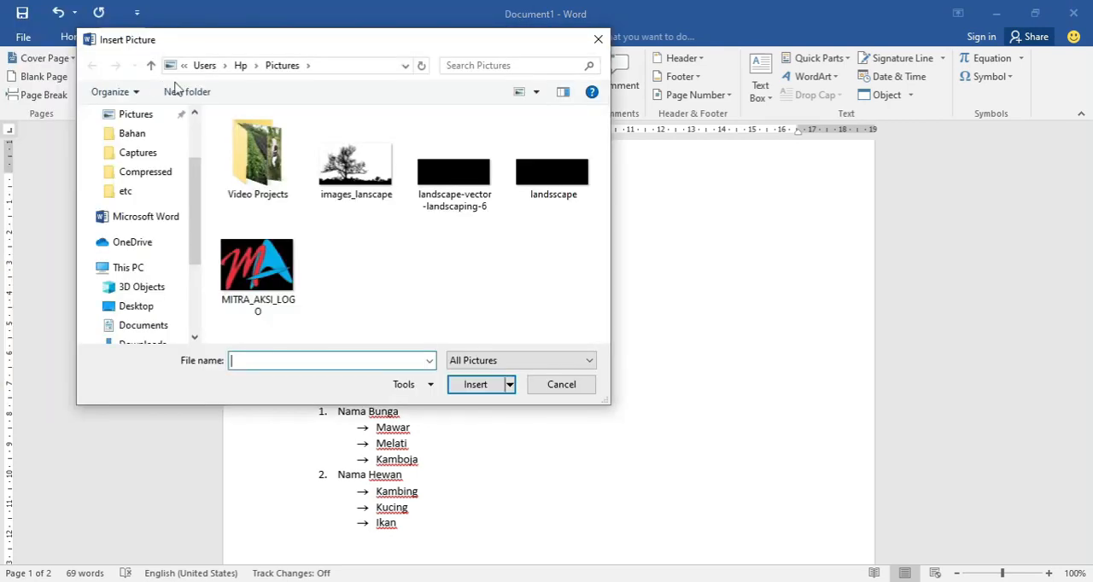
{"action": "left_click_drag", "start_coordinate": [178, 46], "coordinate": [248, 56]}
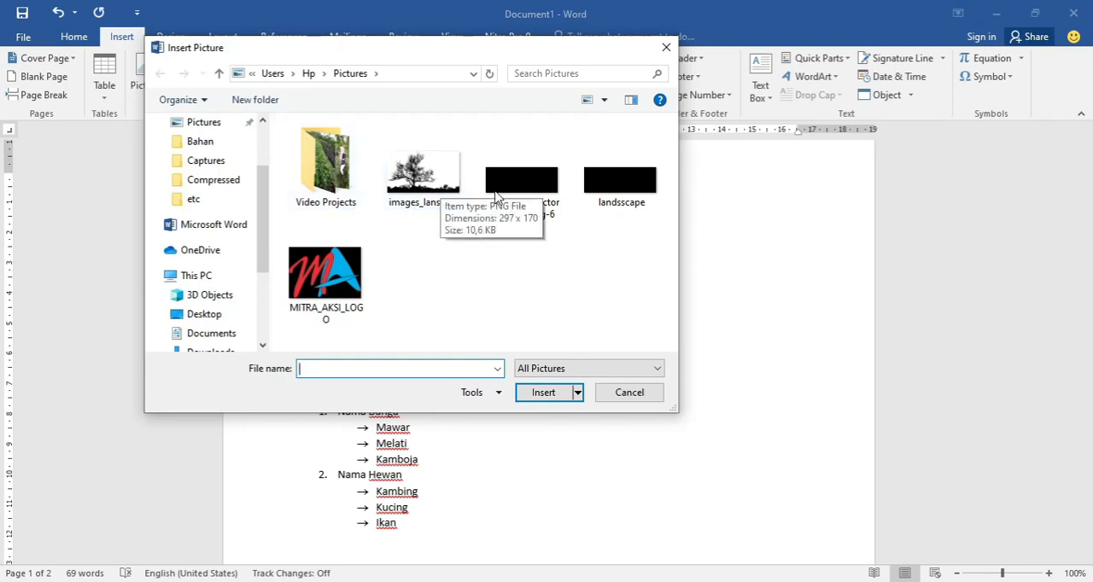
{"action": "left_click", "coordinate": [434, 182]}
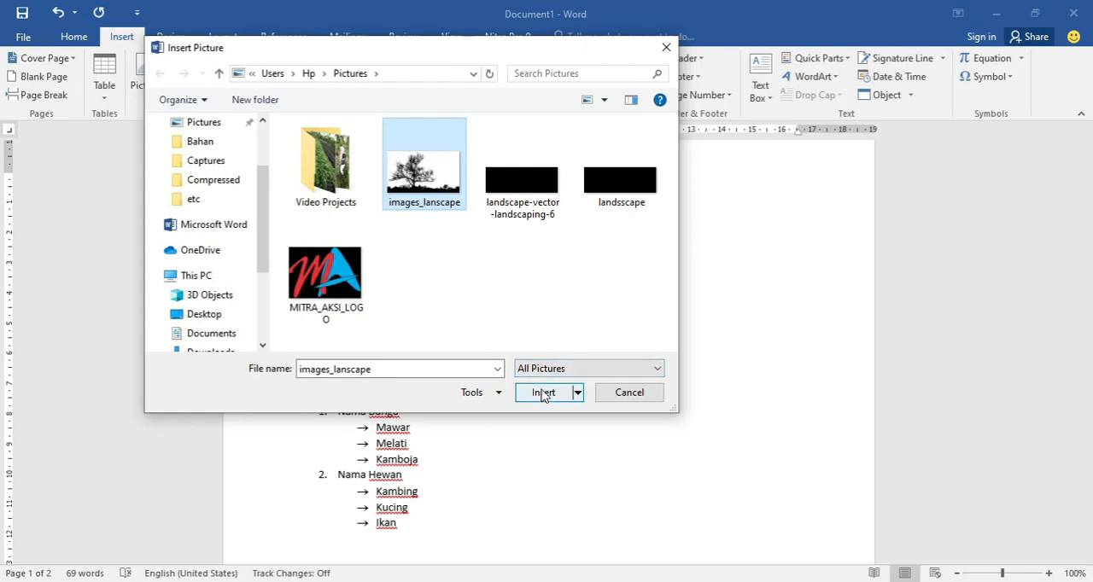
{"action": "left_click", "coordinate": [507, 195]}
{"action": "left_click", "coordinate": [451, 185]}
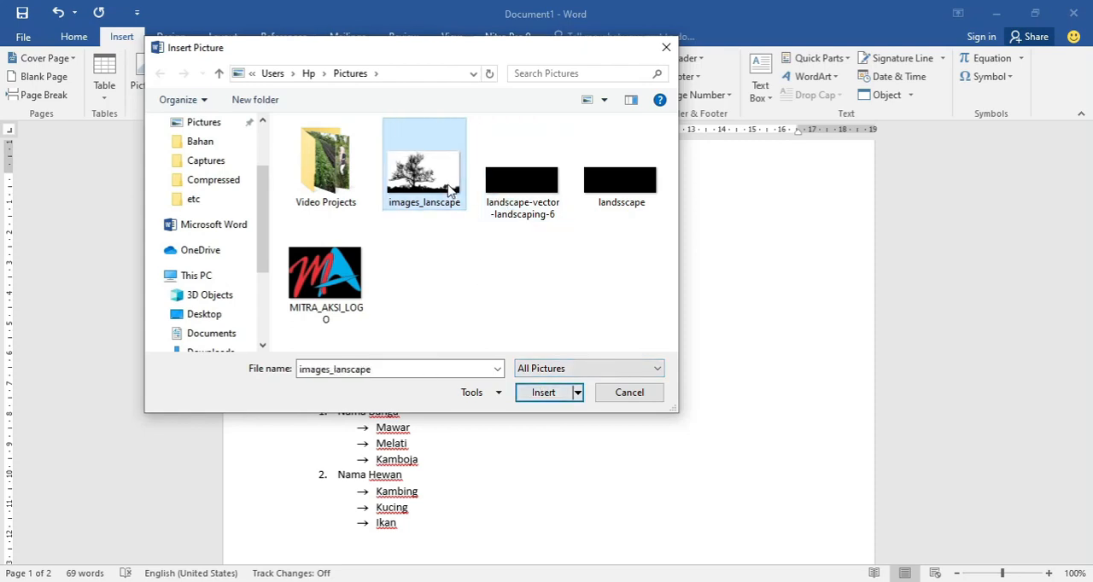
{"action": "left_click", "coordinate": [556, 392]}
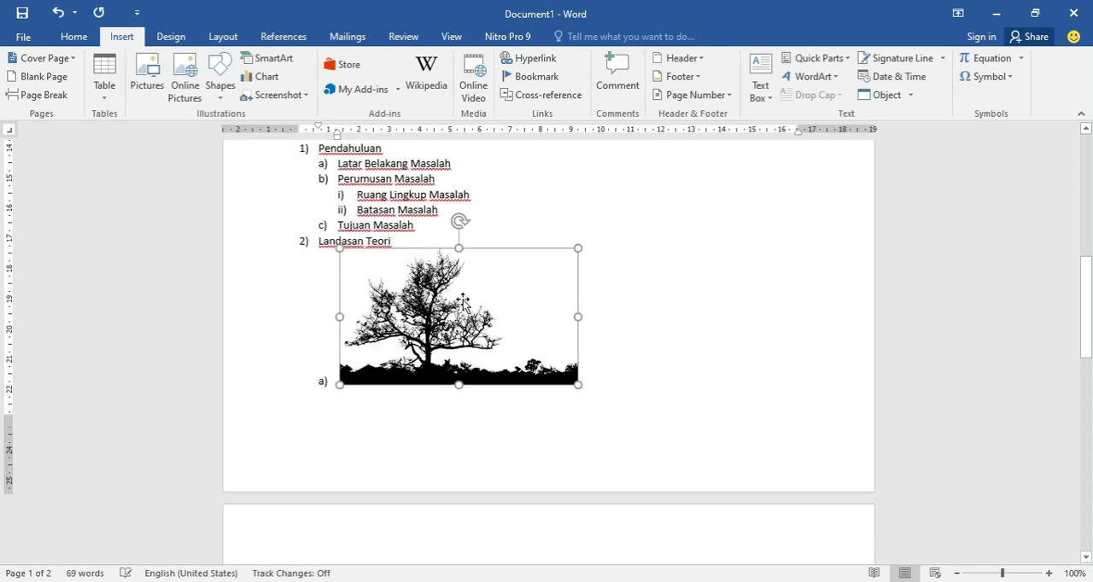
- Set the text wrapping of the inserted tree picture to Square
{"action": "left_click", "coordinate": [709, 308]}
{"action": "left_click", "coordinate": [536, 331]}
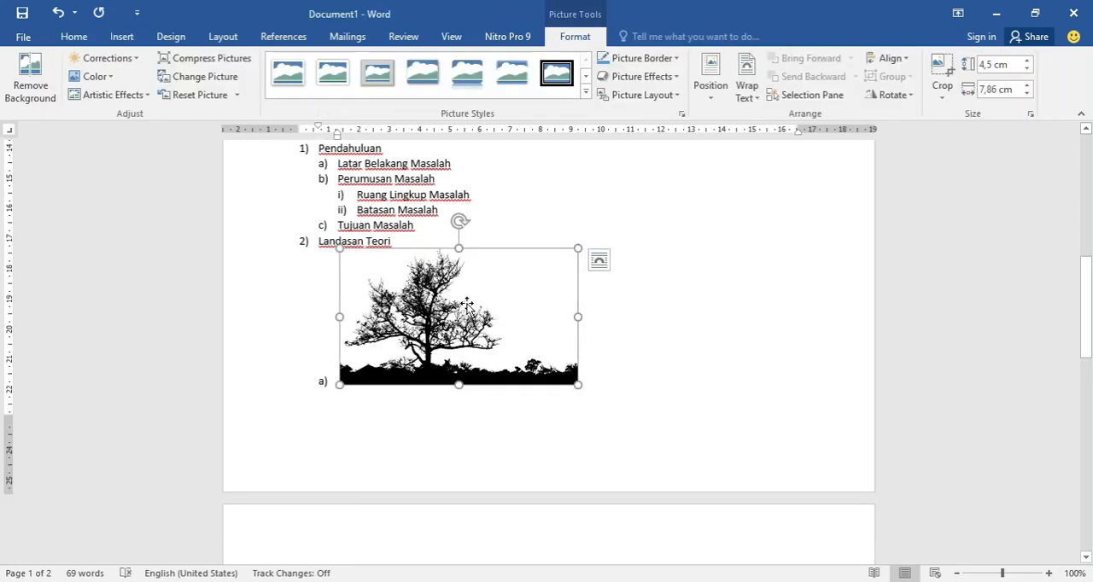
{"action": "left_click", "coordinate": [648, 254]}
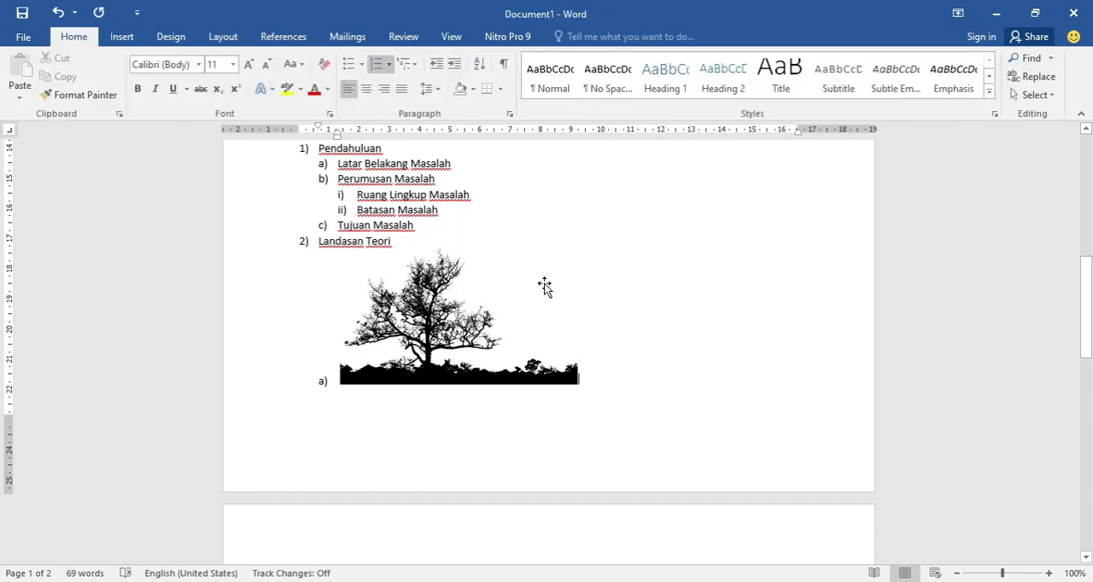
{"action": "left_click", "coordinate": [530, 298]}
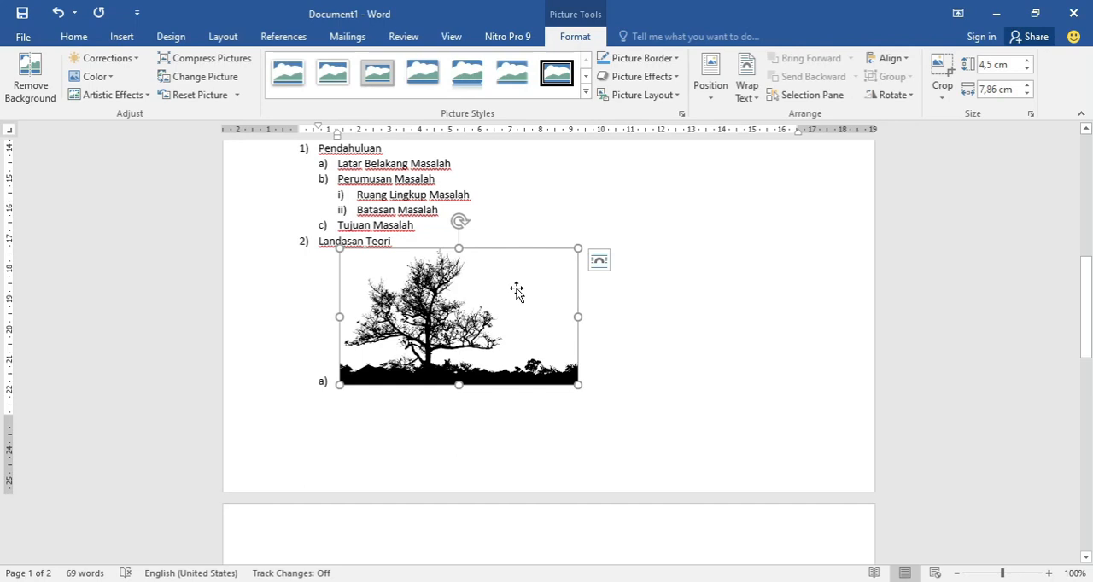
{"action": "right_click", "coordinate": [515, 292]}
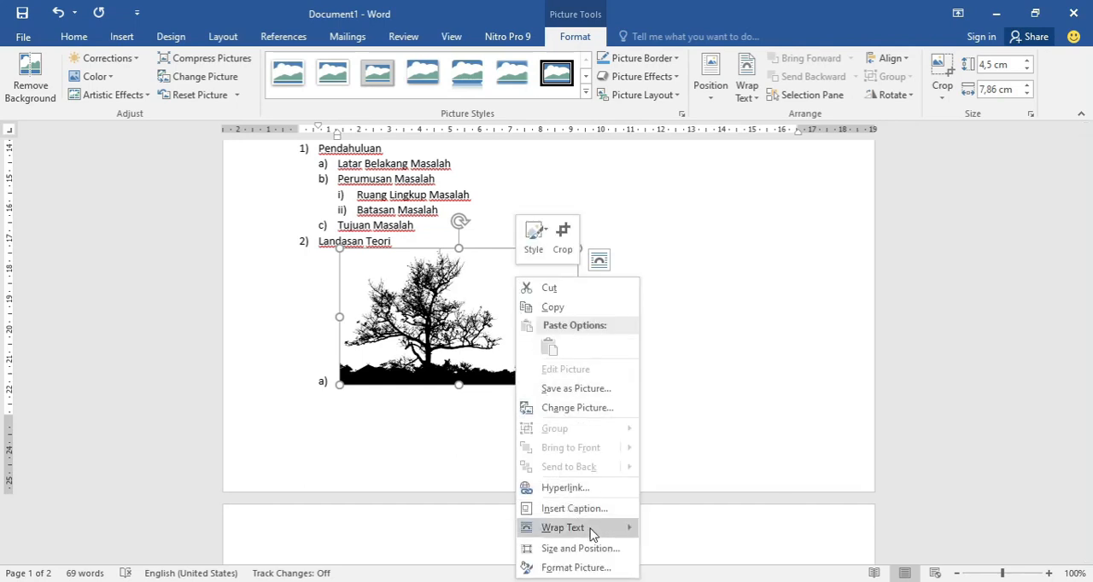
{"action": "mouse_move", "coordinate": [592, 531]}
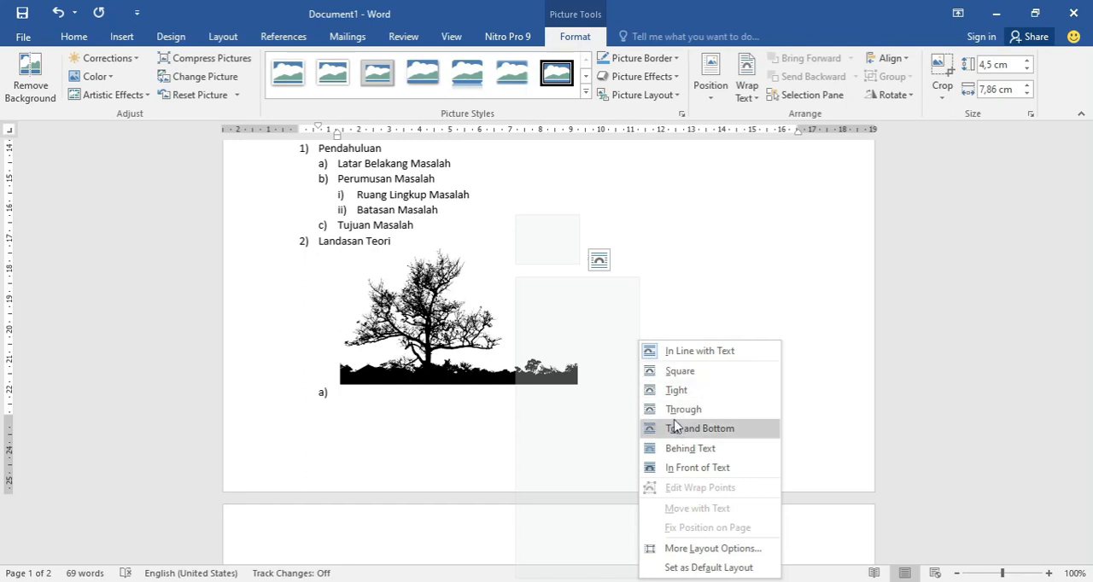
{"action": "left_click", "coordinate": [674, 374]}
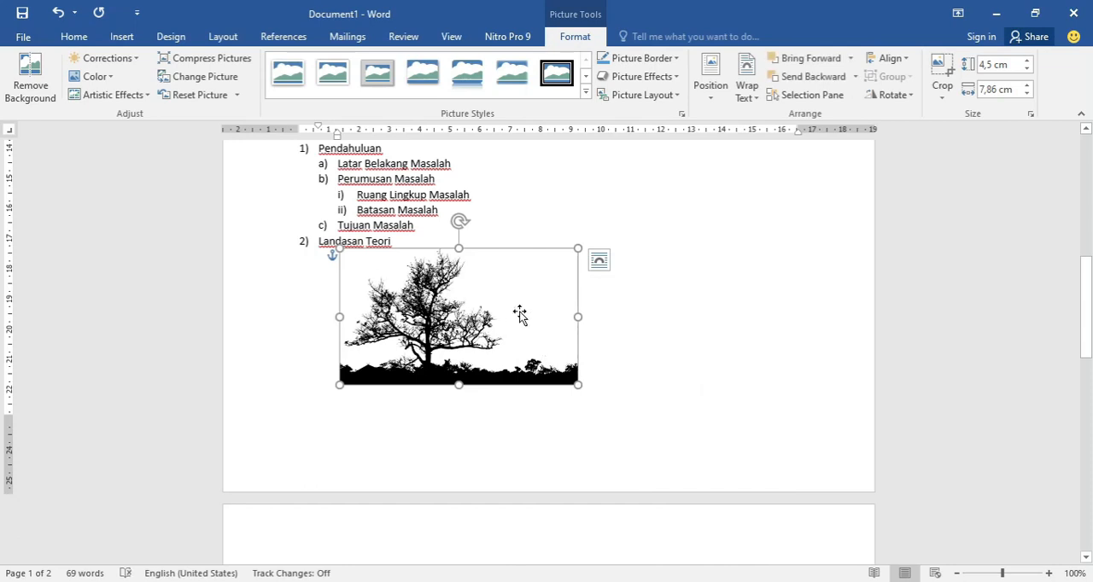
- Move the tree picture into the blank area to the right of the multilevel list and deselect it
{"action": "left_click_drag", "start_coordinate": [517, 314], "coordinate": [665, 298]}
{"action": "left_click_drag", "start_coordinate": [570, 293], "coordinate": [592, 270]}
{"action": "scroll", "coordinate": [597, 309], "scroll_direction": "up", "scroll_amount": 3}
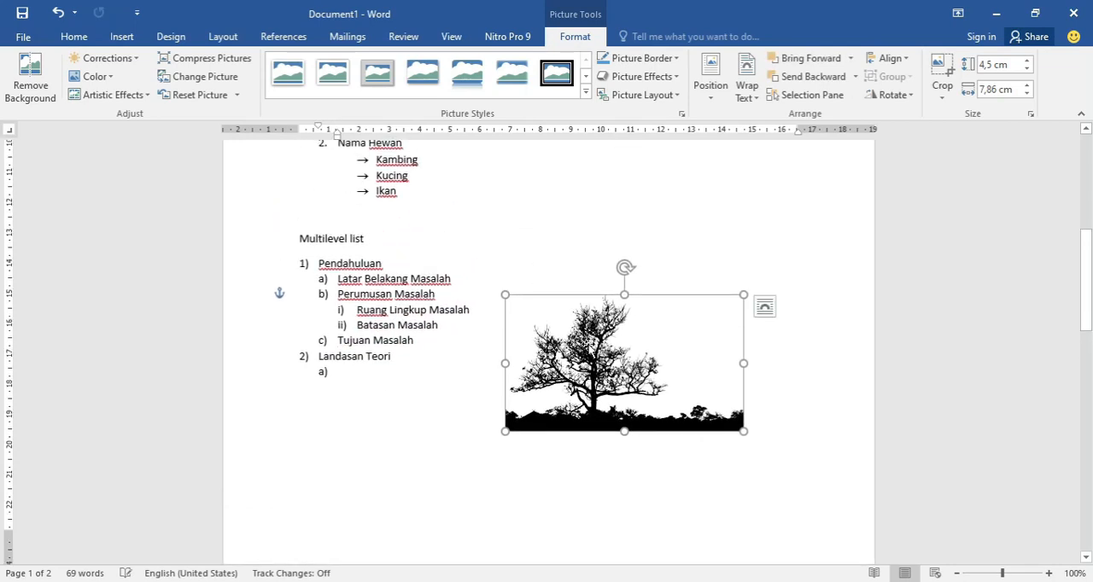
{"action": "scroll", "coordinate": [586, 349], "scroll_direction": "up", "scroll_amount": 3}
{"action": "left_click_drag", "start_coordinate": [603, 389], "coordinate": [599, 357]}
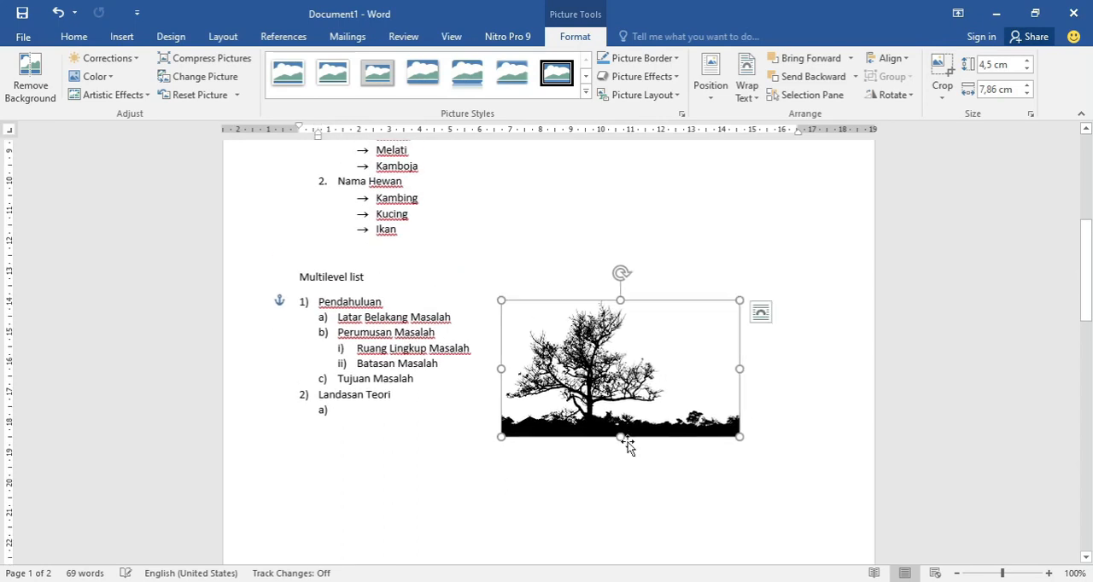
{"action": "left_click", "coordinate": [650, 494]}
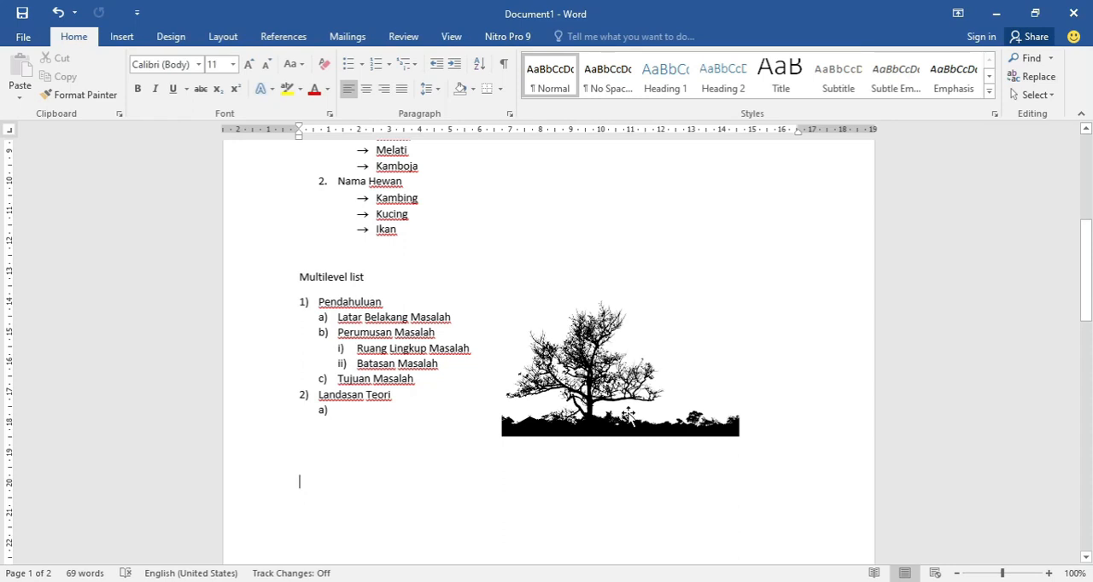
{"action": "scroll", "coordinate": [623, 427], "scroll_direction": "down", "scroll_amount": 3}
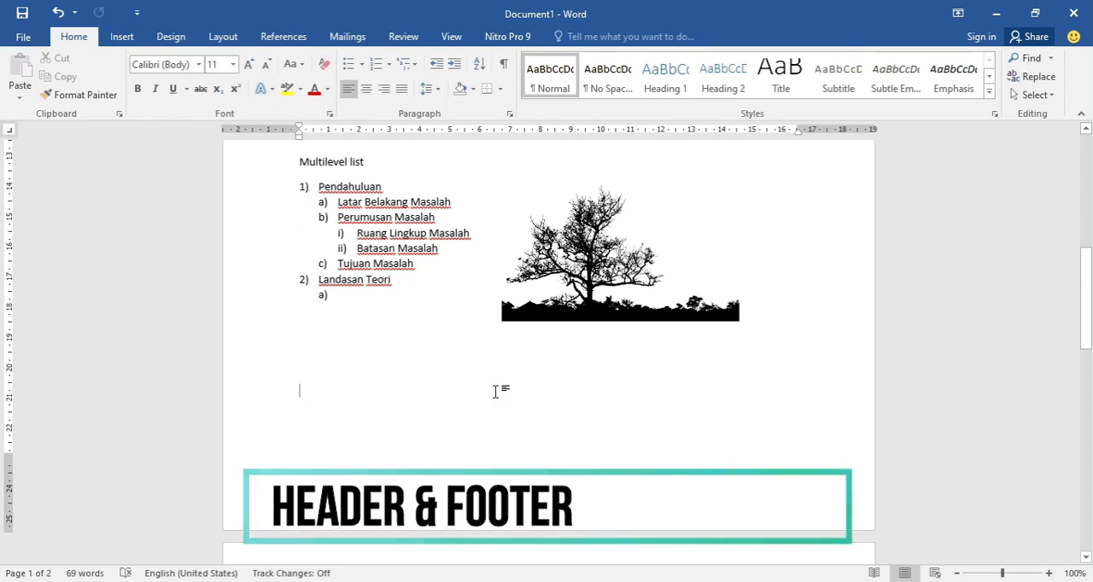
{"action": "scroll", "coordinate": [495, 393], "scroll_direction": "up", "scroll_amount": 1}
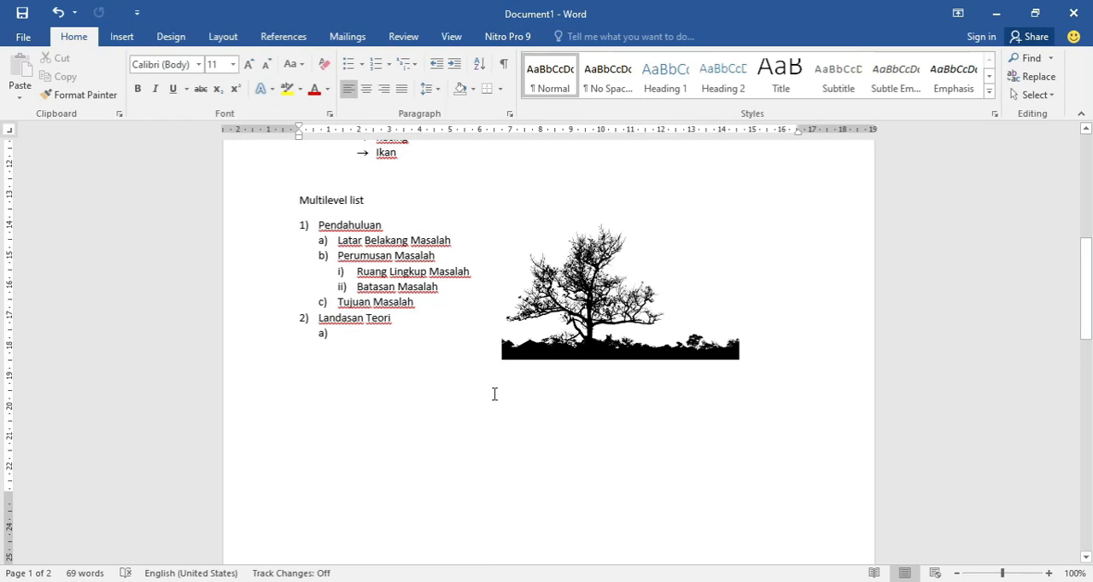
{"action": "scroll", "coordinate": [494, 393], "scroll_direction": "up", "scroll_amount": 1}
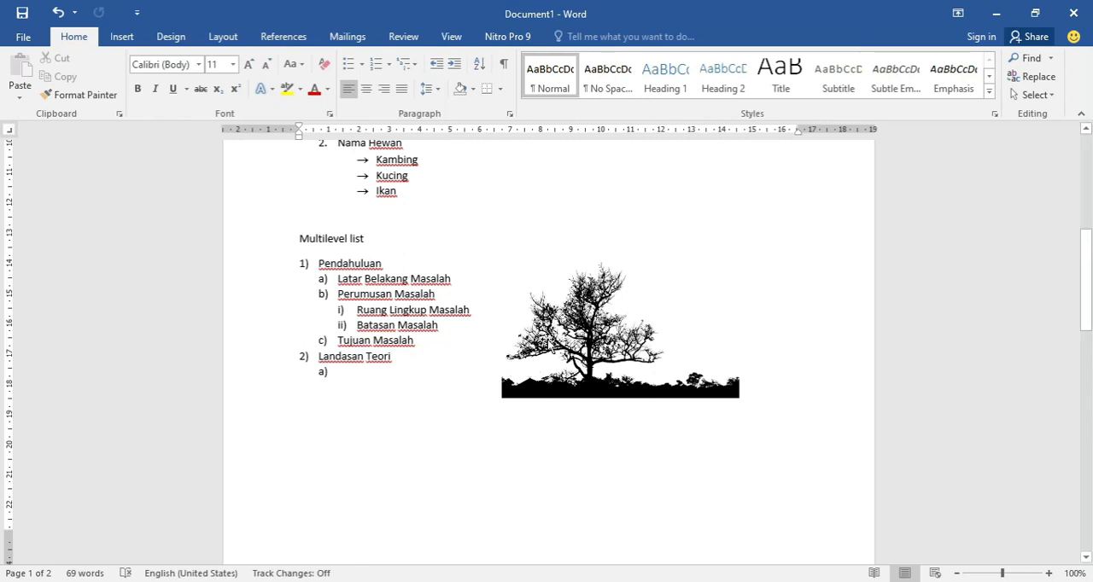
{"action": "scroll", "coordinate": [501, 398], "scroll_direction": "down", "scroll_amount": 3}
{"action": "scroll", "coordinate": [487, 398], "scroll_direction": "up", "scroll_amount": 2}
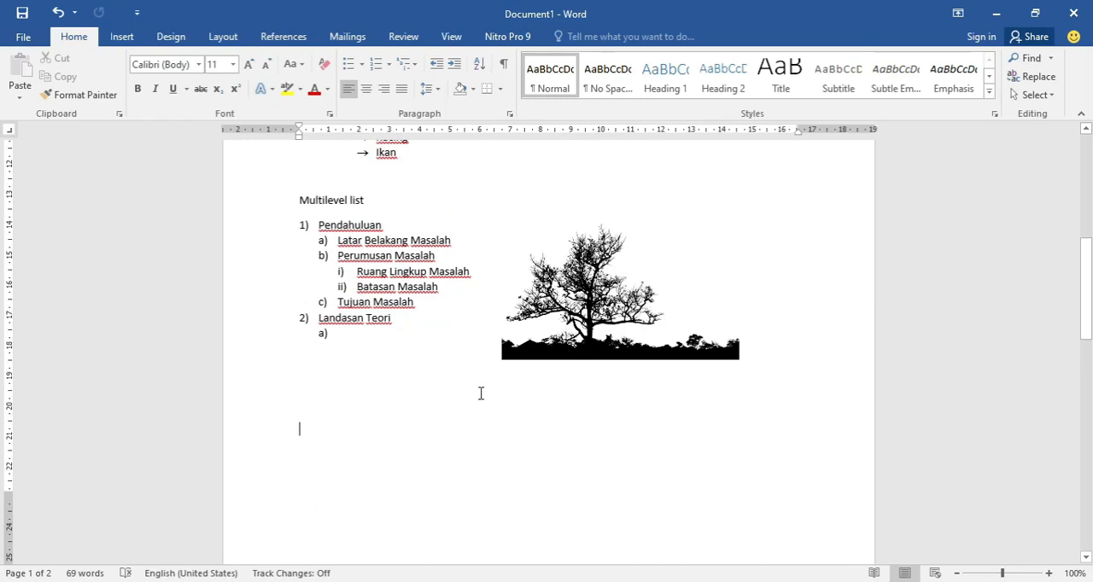
{"action": "scroll", "coordinate": [477, 392], "scroll_direction": "up", "scroll_amount": 3}
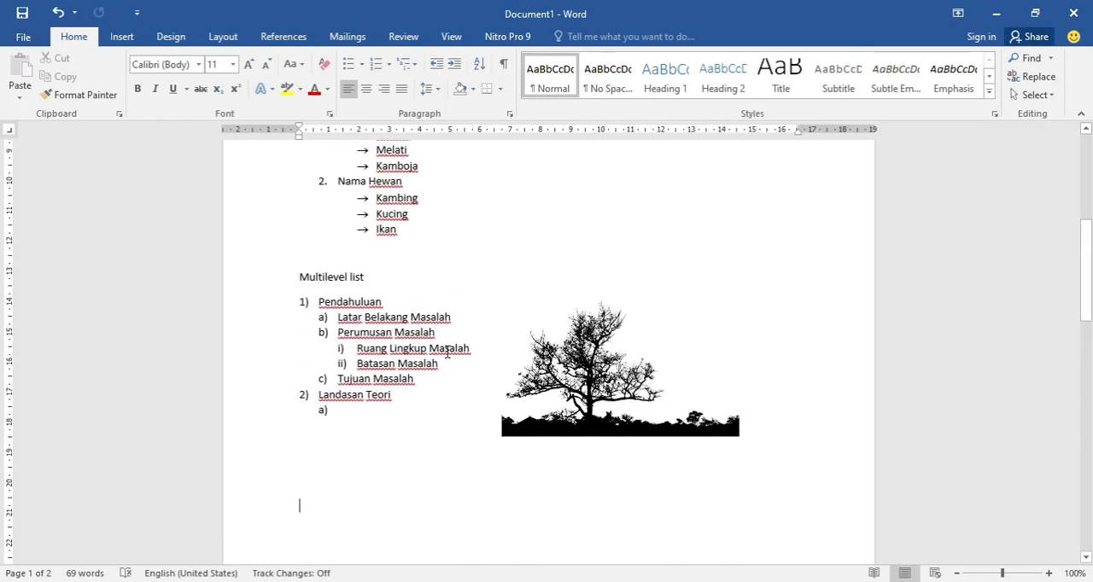
{"action": "scroll", "coordinate": [246, 179], "scroll_direction": "up", "scroll_amount": 1}
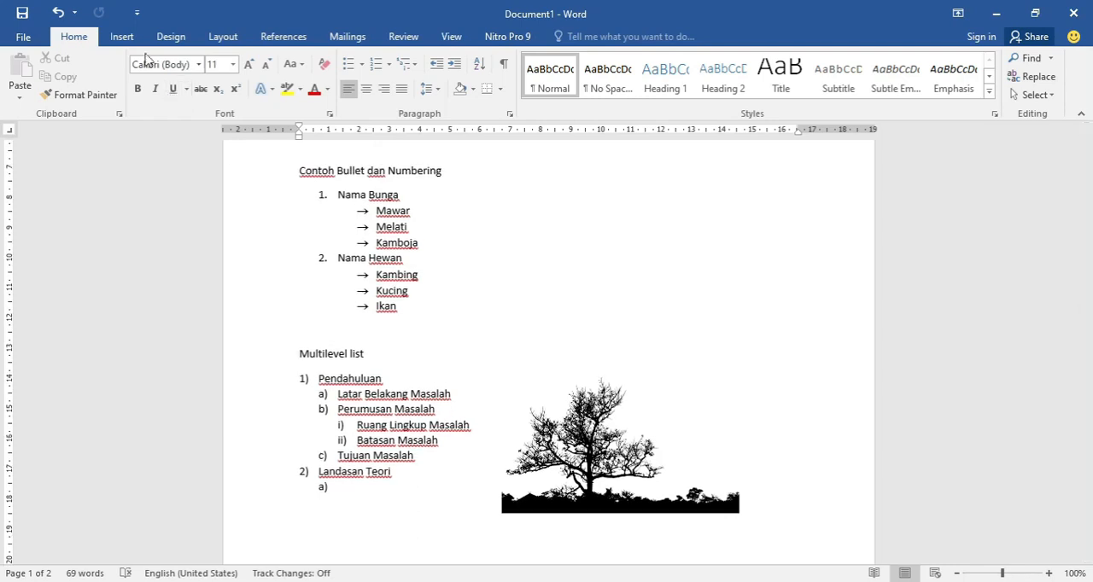
- Insert the built-in Banded header into the document
{"action": "left_click", "coordinate": [122, 36]}
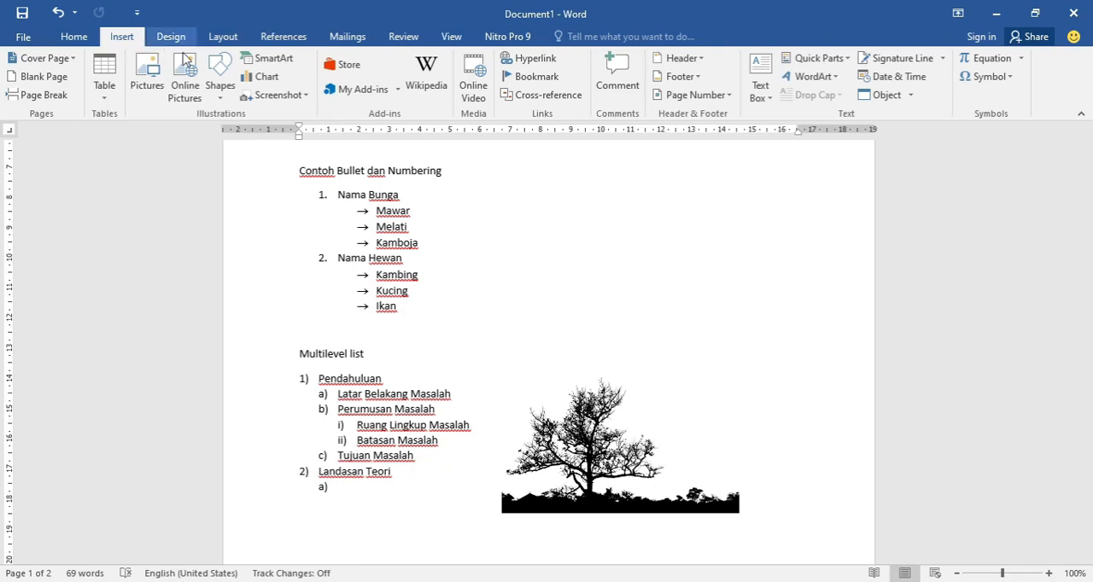
{"action": "left_click", "coordinate": [692, 65]}
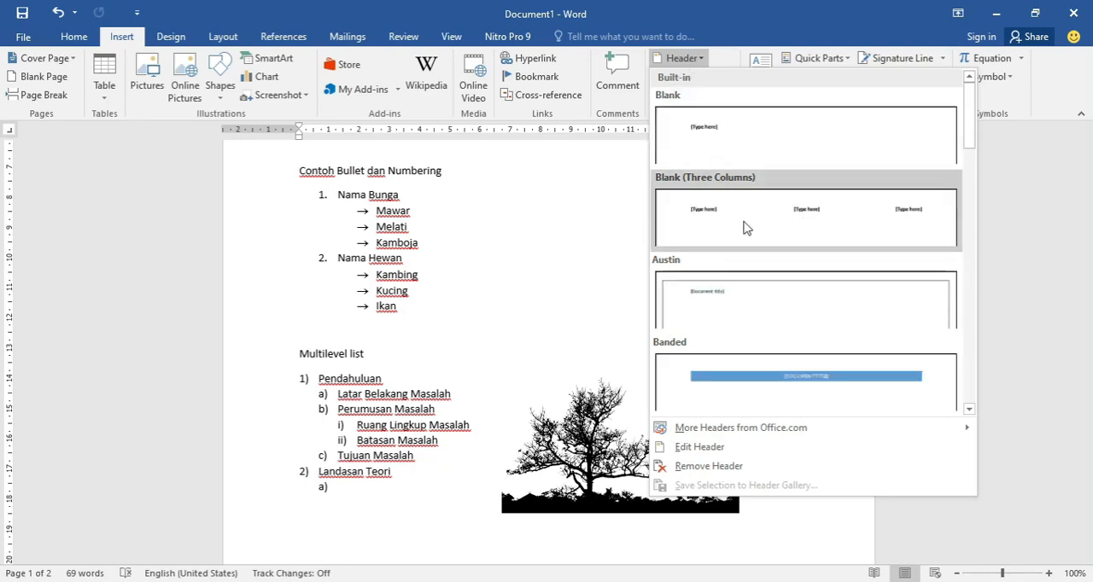
{"action": "scroll", "coordinate": [759, 256], "scroll_direction": "down", "scroll_amount": 3}
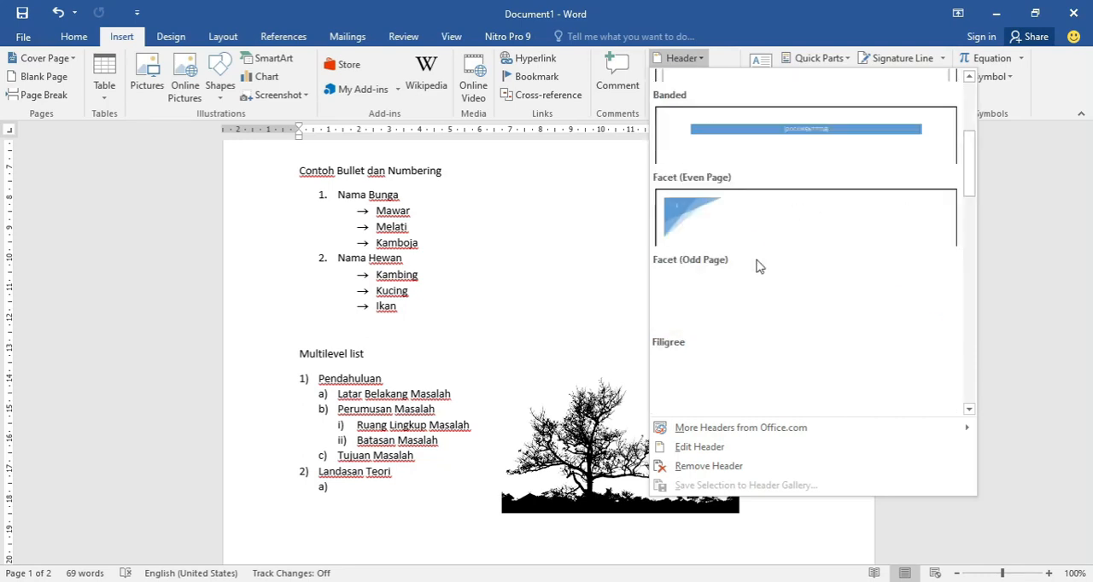
{"action": "scroll", "coordinate": [759, 266], "scroll_direction": "down", "scroll_amount": 3}
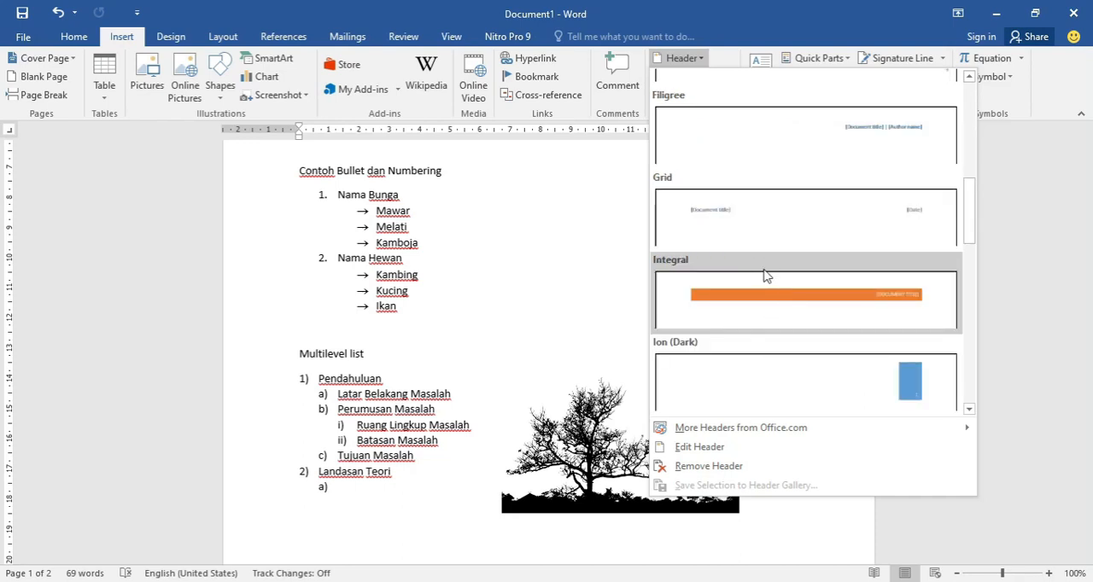
{"action": "scroll", "coordinate": [766, 272], "scroll_direction": "down", "scroll_amount": 6}
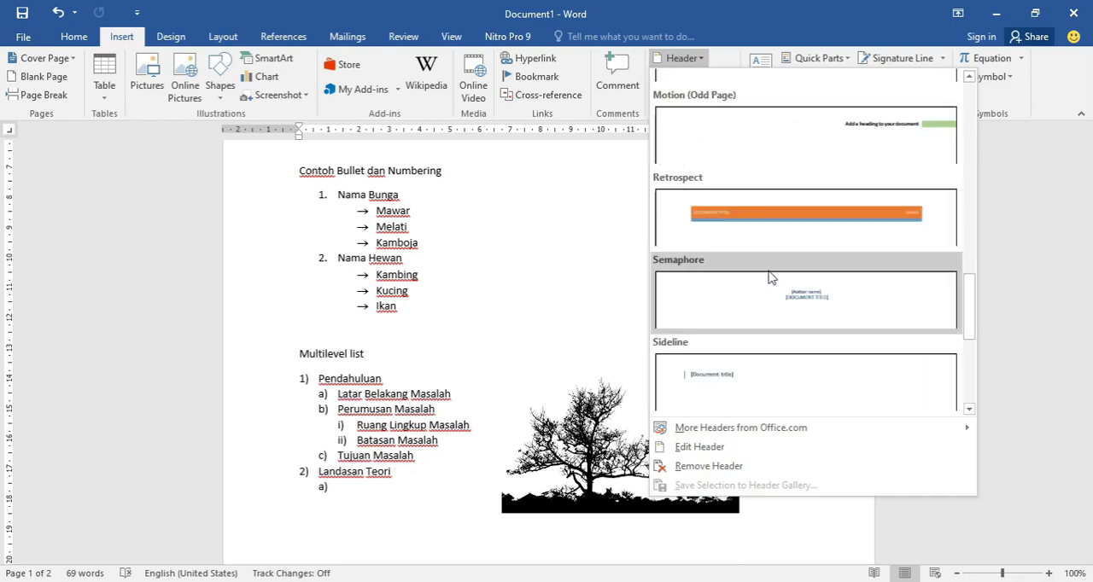
{"action": "scroll", "coordinate": [772, 283], "scroll_direction": "down", "scroll_amount": 3}
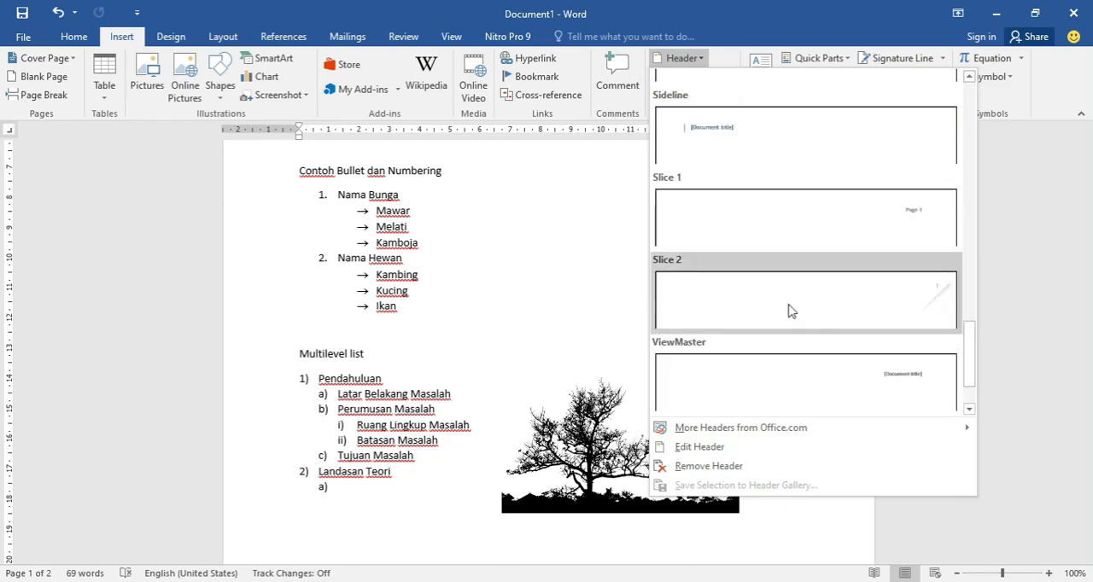
{"action": "scroll", "coordinate": [791, 303], "scroll_direction": "up", "scroll_amount": 15}
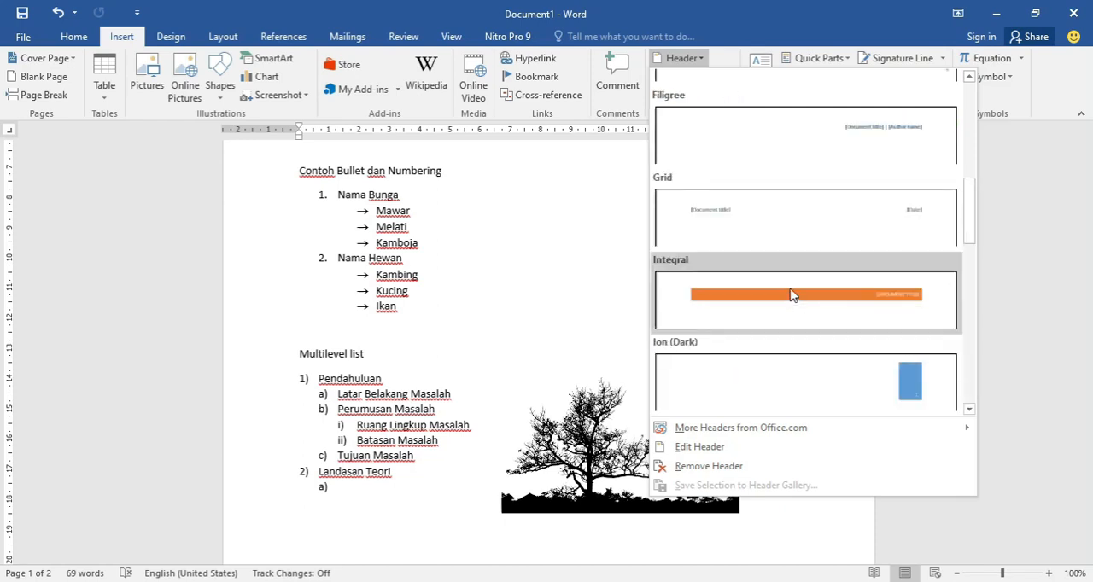
{"action": "scroll", "coordinate": [790, 288], "scroll_direction": "down", "scroll_amount": 3}
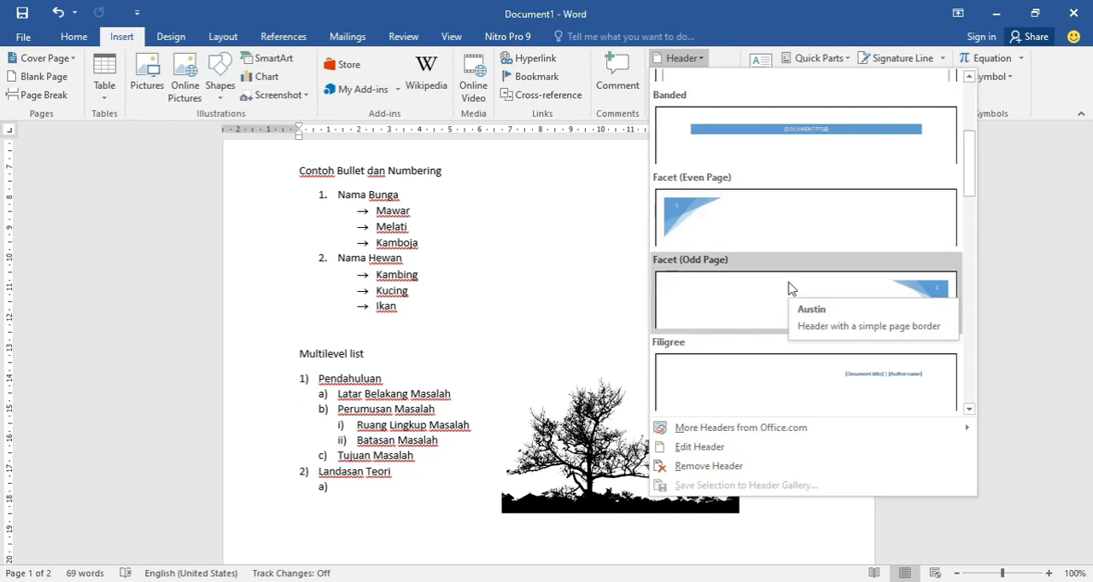
{"action": "left_click", "coordinate": [798, 152]}
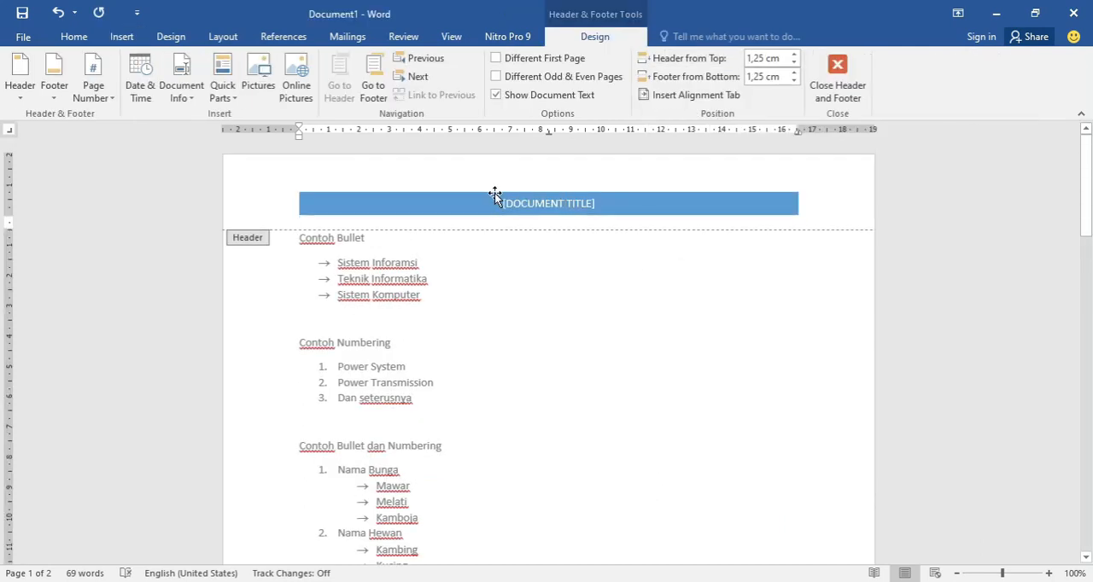
- Replace the document title placeholder in the header with BAB 1 and return to the document body
{"action": "left_click", "coordinate": [540, 203]}
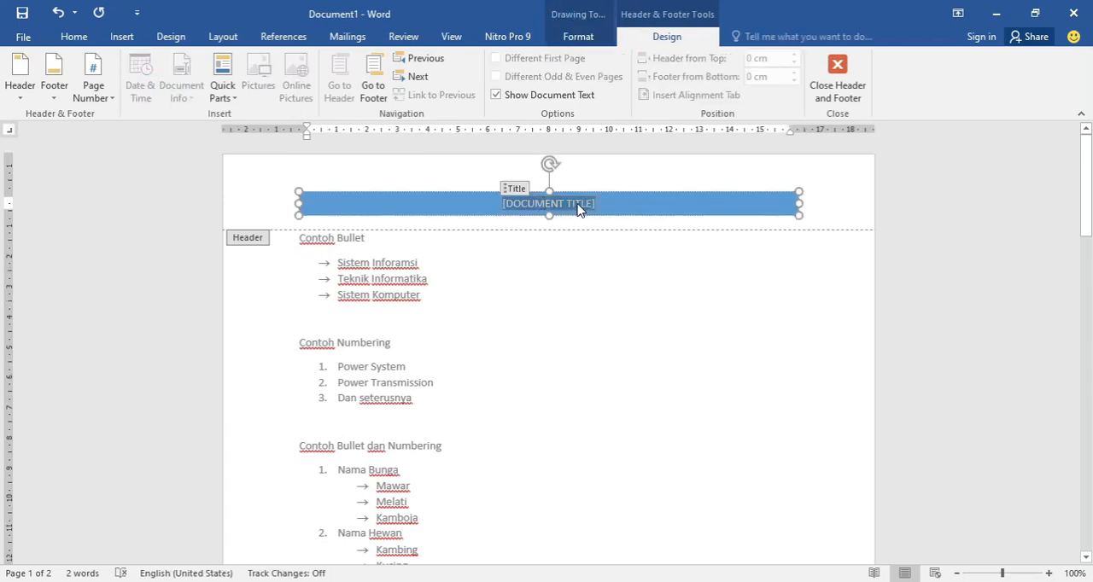
{"action": "type", "text": "BAB"}
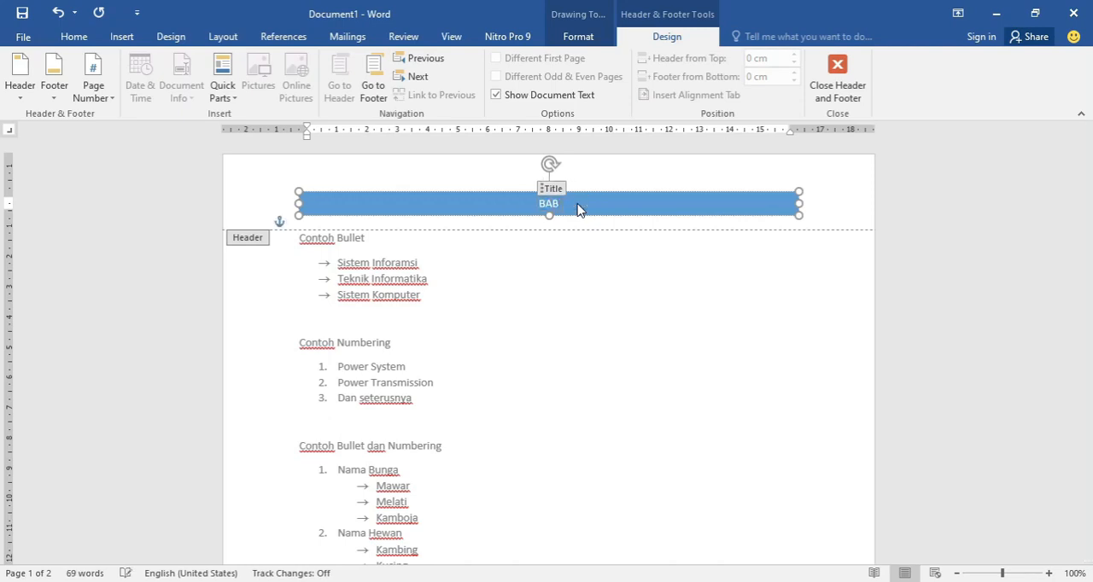
{"action": "type", "text": " 1"}
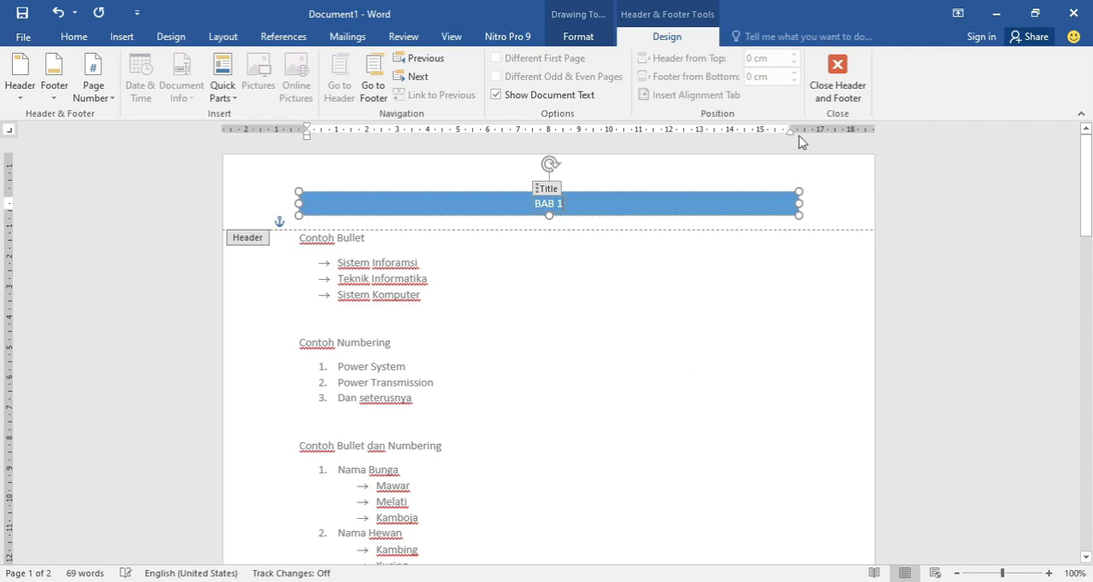
{"action": "left_click", "coordinate": [838, 83]}
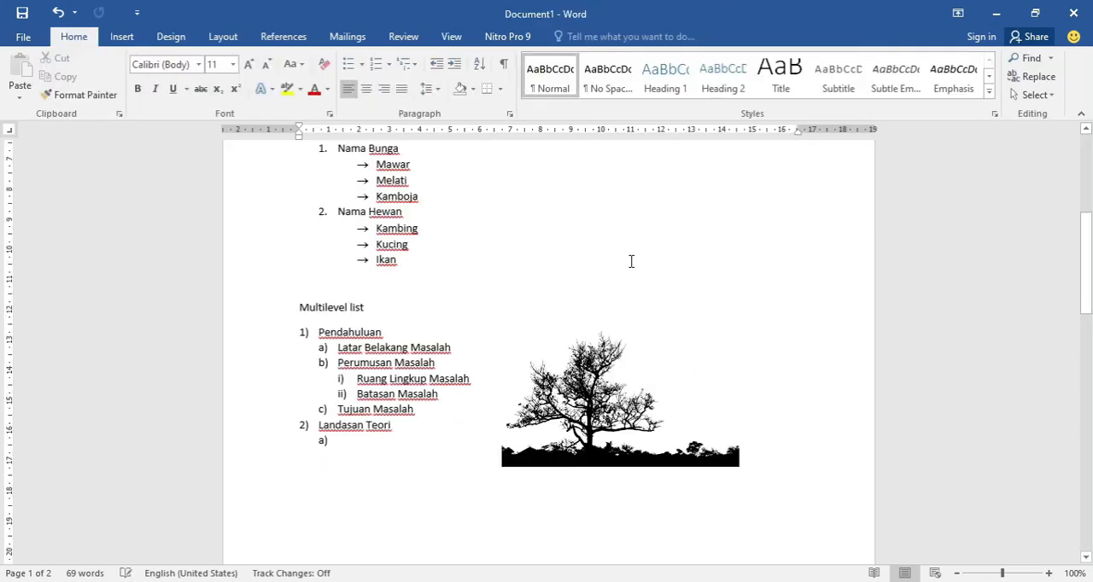
- Add empty paragraphs on the blank second page until the document runs onto a third page
{"action": "scroll", "coordinate": [631, 261], "scroll_direction": "up", "scroll_amount": 5}
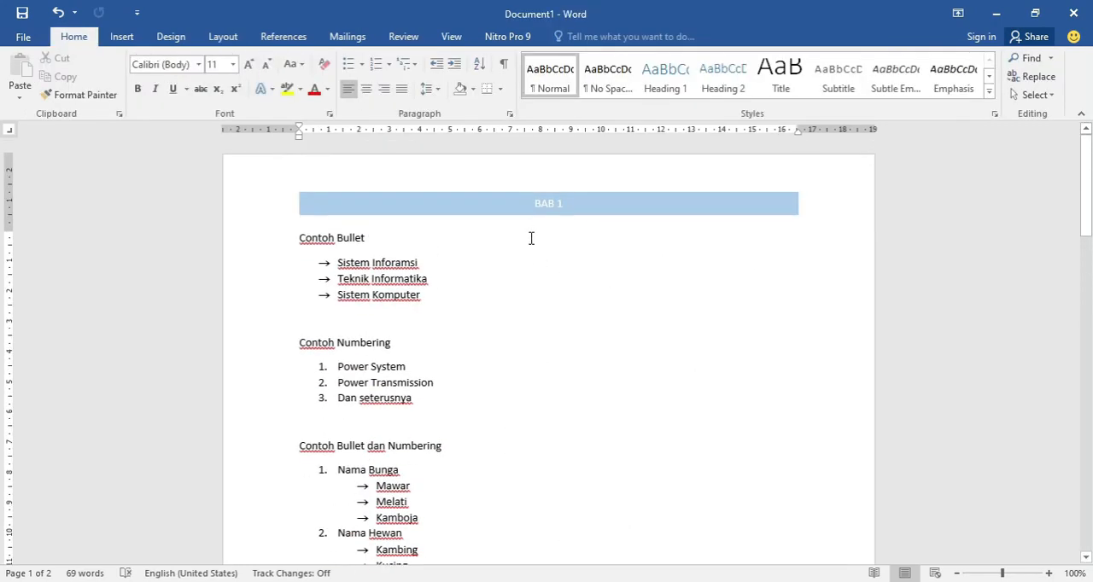
{"action": "scroll", "coordinate": [546, 230], "scroll_direction": "down", "scroll_amount": 14}
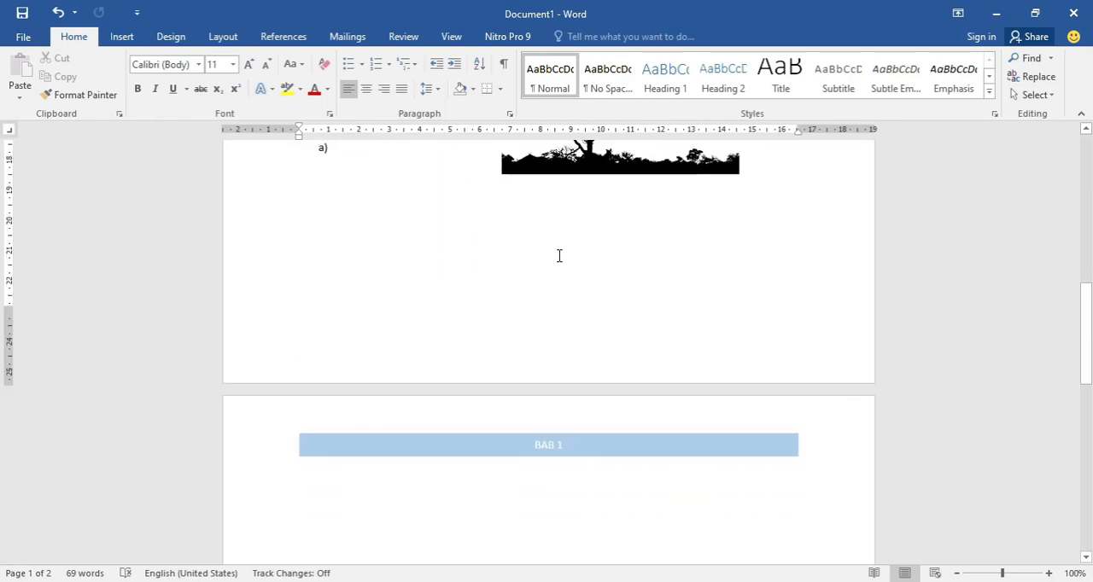
{"action": "scroll", "coordinate": [559, 256], "scroll_direction": "down", "scroll_amount": 5}
{"action": "scroll", "coordinate": [603, 297], "scroll_direction": "down", "scroll_amount": 5}
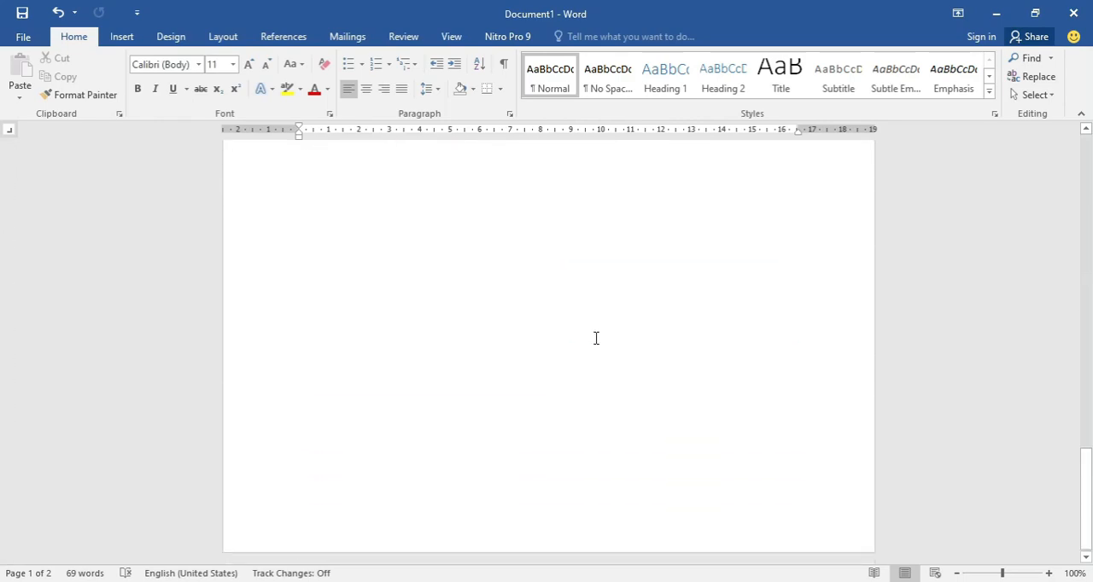
{"action": "left_click", "coordinate": [585, 378]}
{"action": "key", "text": "Return"}
{"action": "key", "text": "Return"}
{"action": "key", "text": "Return"}
{"action": "key", "text": "Return"}
{"action": "key", "text": "Return"}
{"action": "key", "text": "Return"}
{"action": "key", "text": "Return"}
{"action": "key", "text": "Return"}
{"action": "key", "text": "Return"}
{"action": "key", "text": "Return"}
{"action": "key", "text": "Return"}
{"action": "key", "text": "Return"}
{"action": "key", "text": "Return"}
{"action": "key", "text": "Return"}
{"action": "key", "text": "Return"}
{"action": "key", "text": "Return"}
{"action": "key", "text": "Return"}
{"action": "key", "text": "Return"}
{"action": "key", "text": "Return"}
{"action": "key", "text": "Return"}
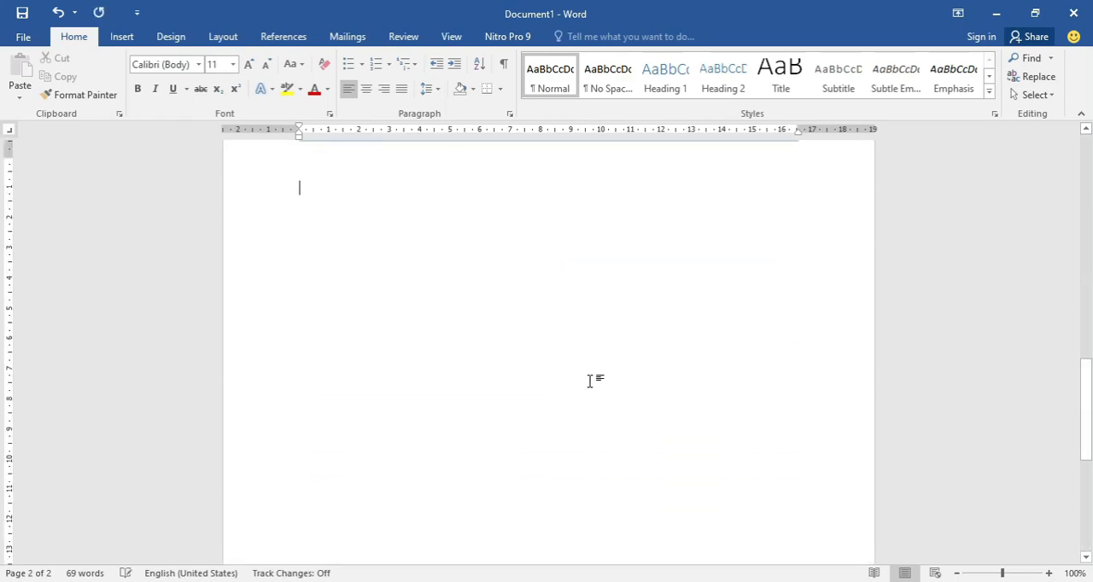
{"action": "key", "text": "Return"}
{"action": "key", "text": "Return"}
{"action": "key", "text": "Return"}
{"action": "key", "text": "Return"}
{"action": "key", "text": "Return"}
{"action": "key", "text": "Return"}
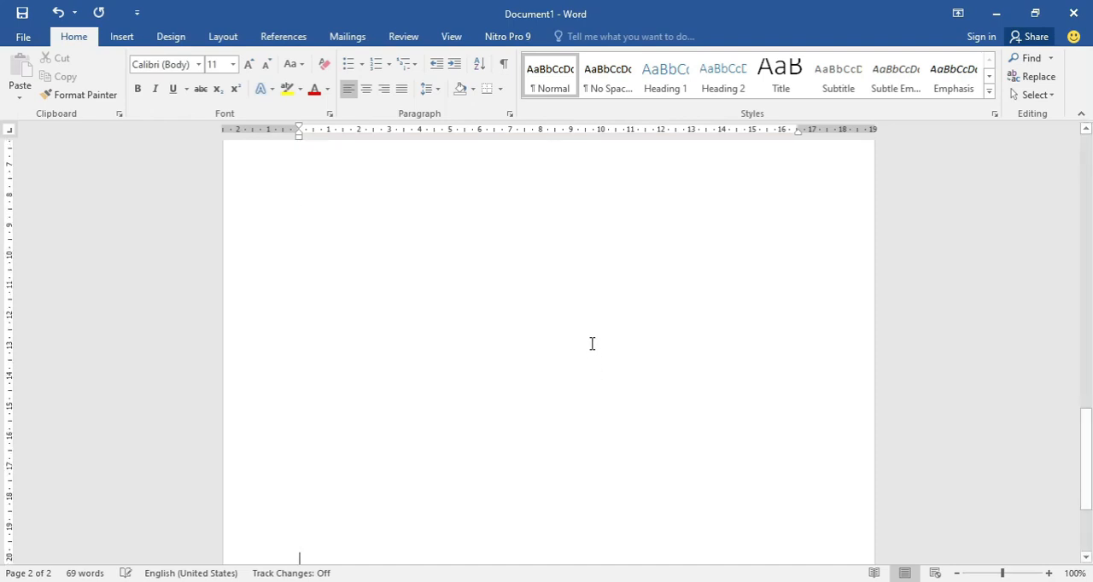
{"action": "key", "text": "Return"}
{"action": "key", "text": "Return"}
{"action": "key", "text": "Return"}
{"action": "key", "text": "Return"}
{"action": "key", "text": "Return"}
{"action": "key", "text": "Return"}
{"action": "key", "text": "Return"}
{"action": "key", "text": "Return"}
{"action": "key", "text": "Return"}
{"action": "key", "text": "Return"}
{"action": "key", "text": "Return"}
{"action": "key", "text": "Return"}
{"action": "key", "text": "Return"}
{"action": "key", "text": "Return"}
{"action": "key", "text": "Return"}
{"action": "key", "text": "Return"}
{"action": "key", "text": "Return"}
{"action": "key", "text": "Return"}
{"action": "key", "text": "Return"}
{"action": "key", "text": "Return"}
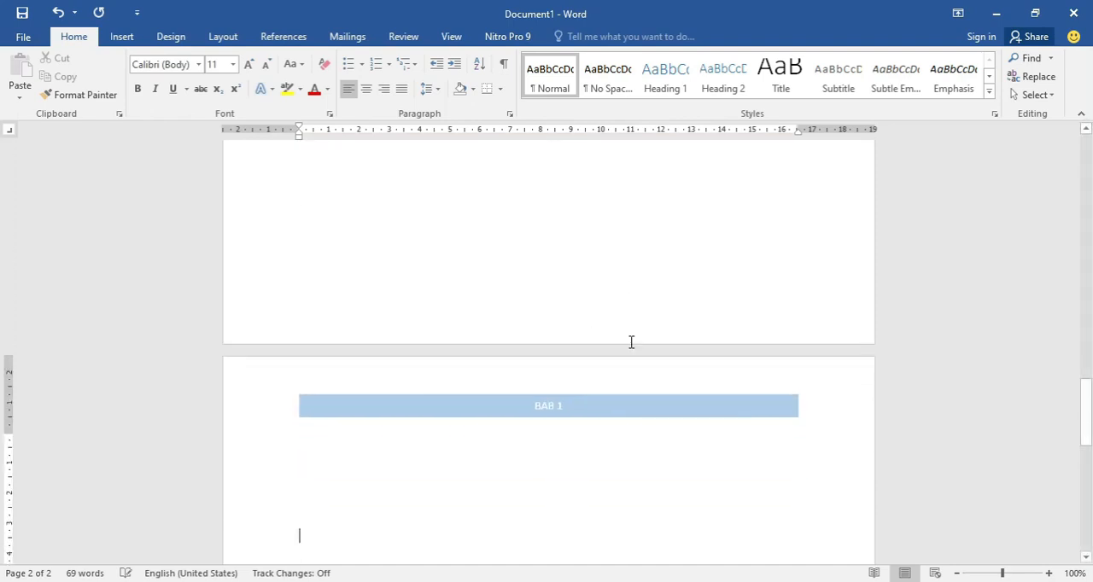
- Insert the built-in Grid page-number footer, starting from the bulleted list on the first page
{"action": "scroll", "coordinate": [631, 351], "scroll_direction": "up", "scroll_amount": 8}
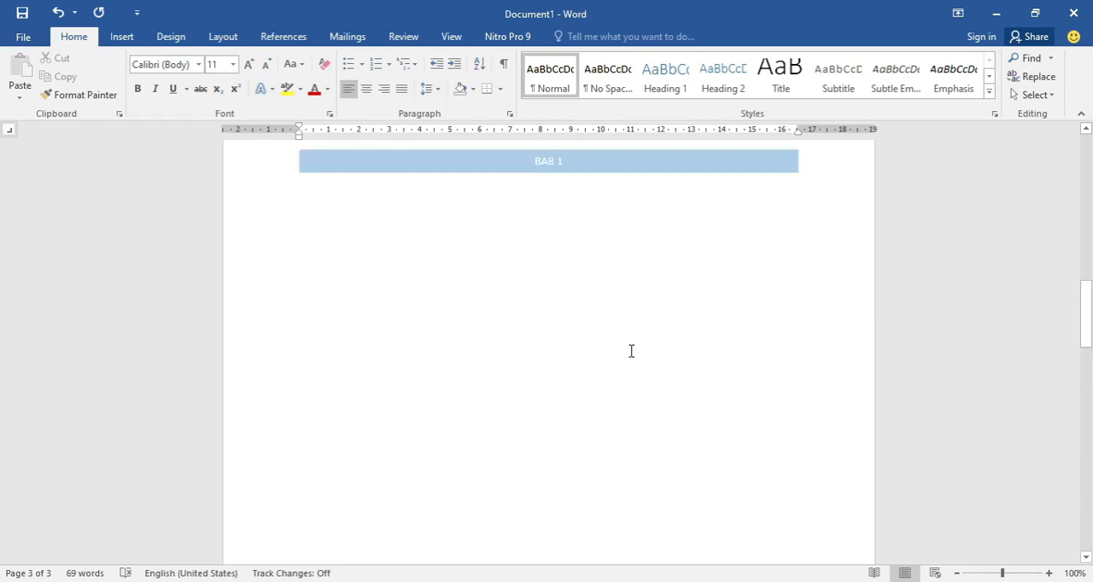
{"action": "scroll", "coordinate": [623, 350], "scroll_direction": "up", "scroll_amount": 10}
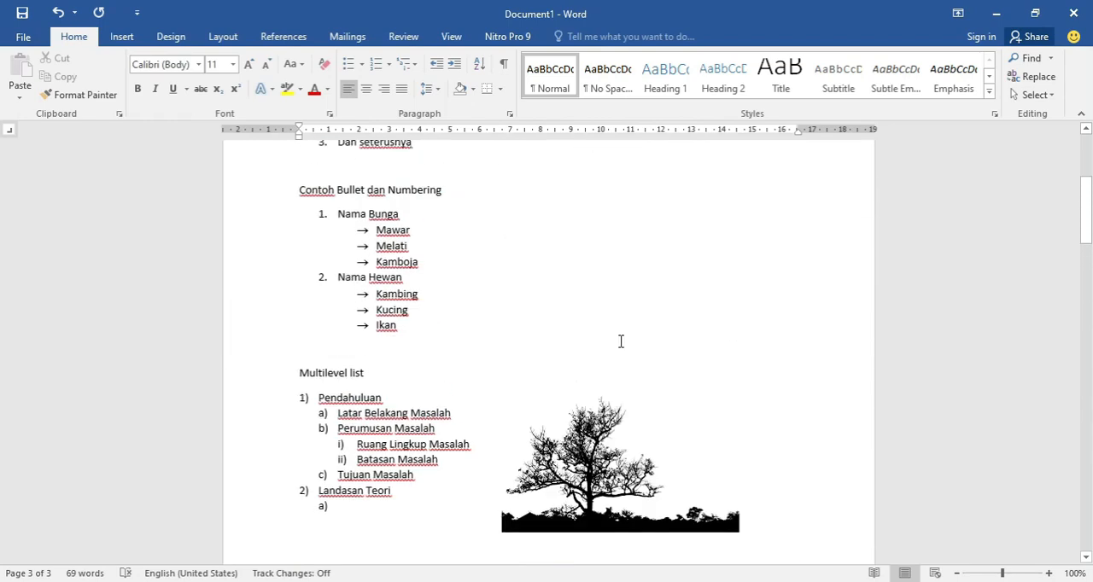
{"action": "left_click", "coordinate": [553, 299]}
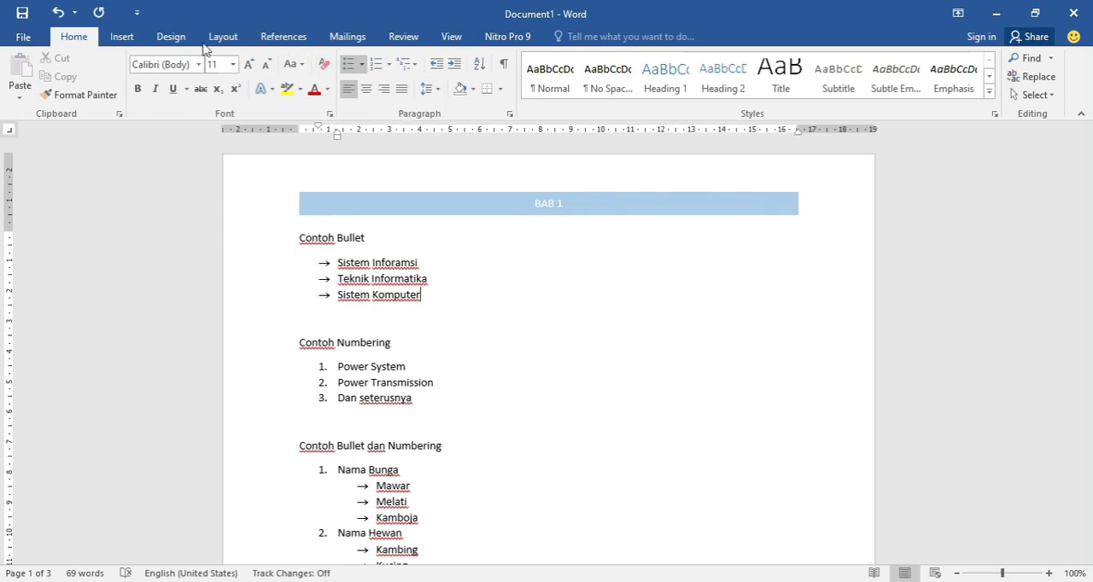
{"action": "left_click", "coordinate": [122, 36]}
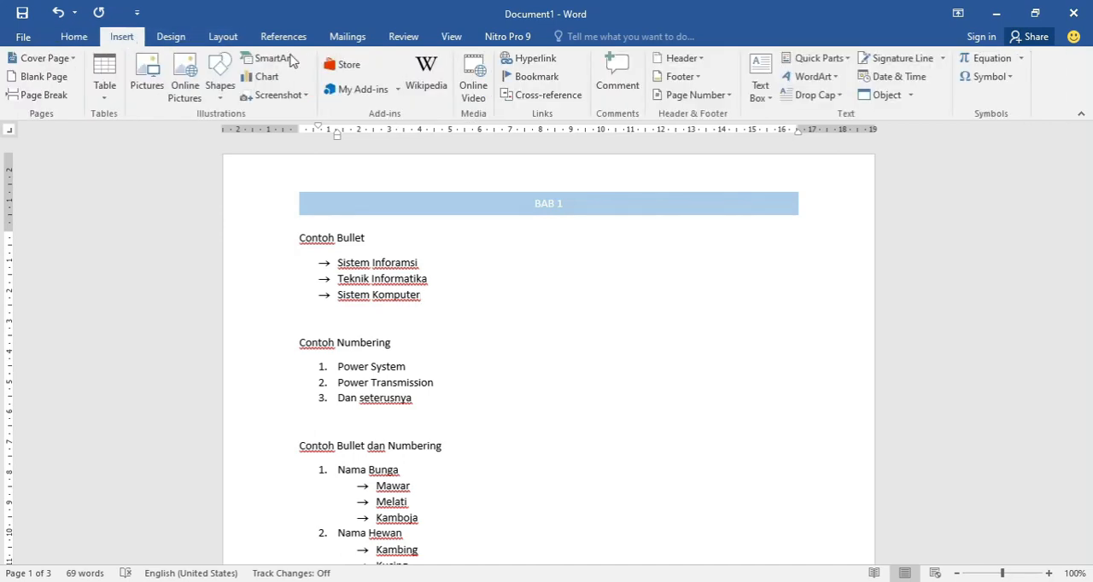
{"action": "left_click", "coordinate": [699, 76]}
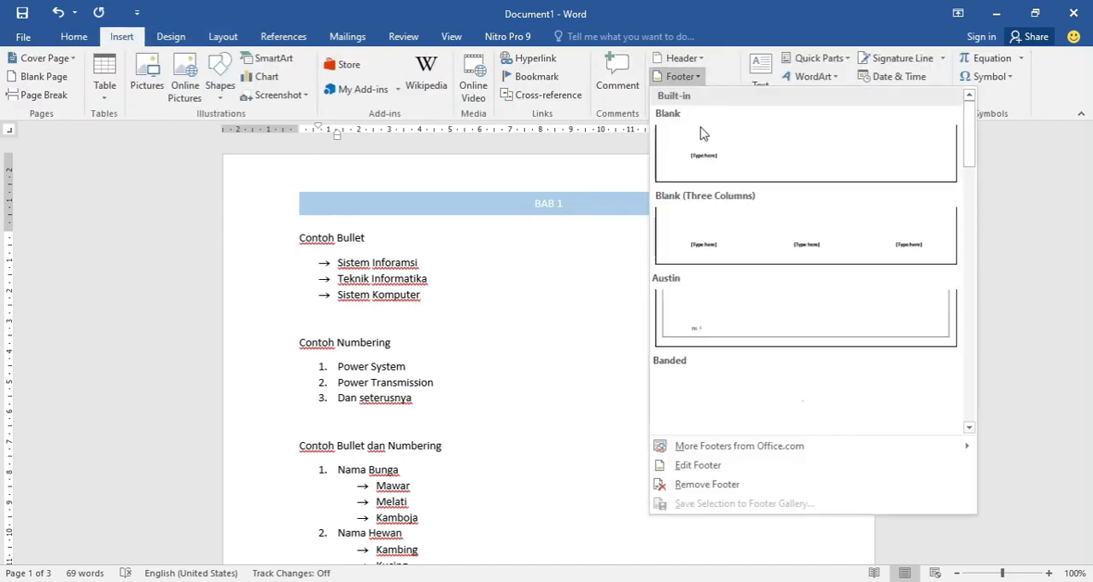
{"action": "scroll", "coordinate": [801, 298], "scroll_direction": "down", "scroll_amount": 3}
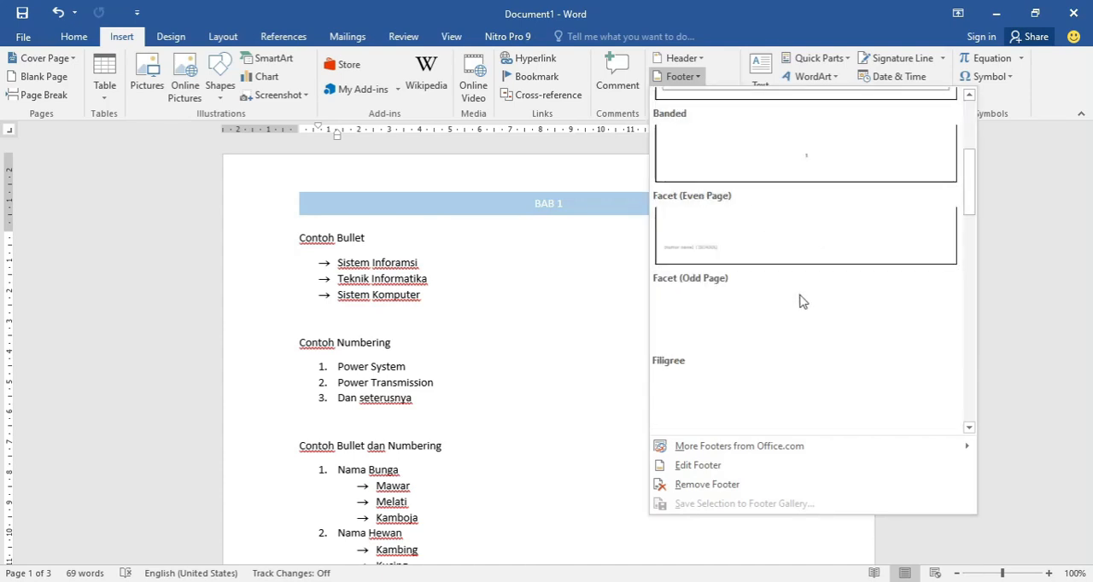
{"action": "scroll", "coordinate": [733, 351], "scroll_direction": "down", "scroll_amount": 3}
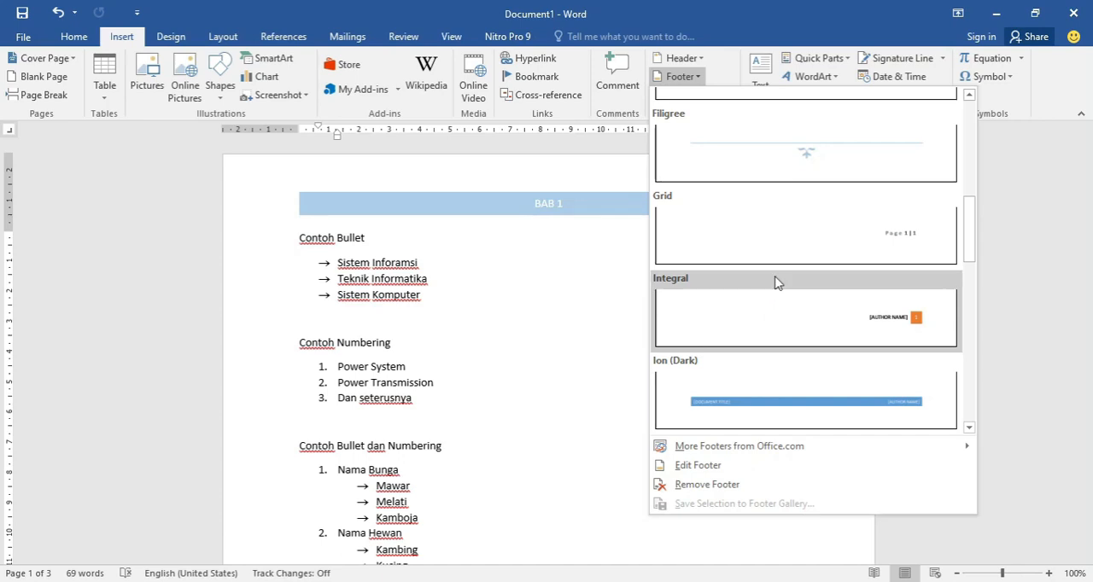
{"action": "left_click", "coordinate": [812, 233]}
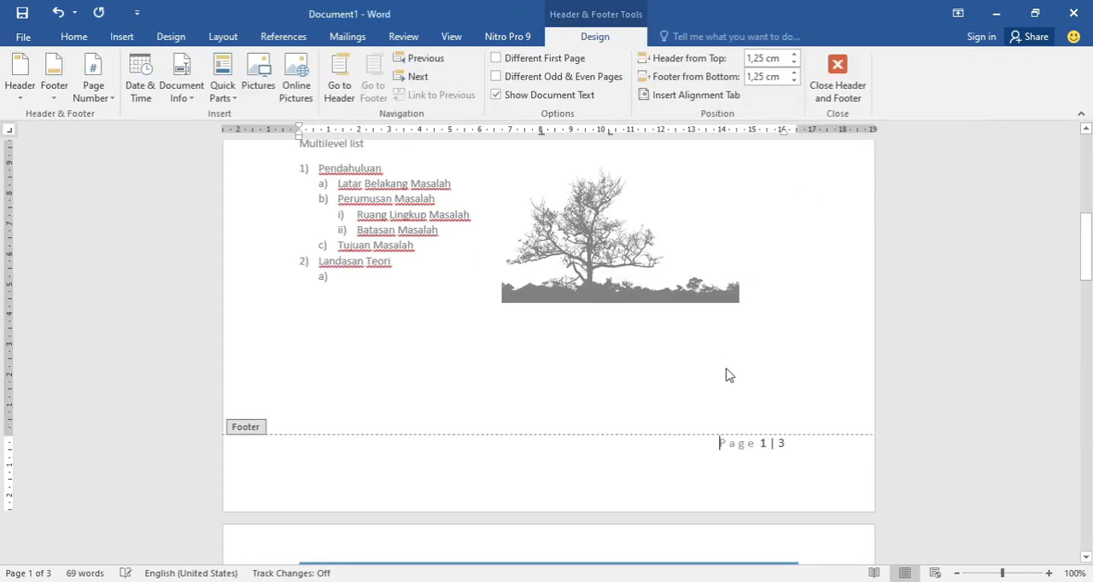
- Examine the page numbering in the footers and the repeated header title on all pages
{"action": "scroll", "coordinate": [727, 376], "scroll_direction": "down", "scroll_amount": 1}
{"action": "scroll", "coordinate": [705, 385], "scroll_direction": "down", "scroll_amount": 1}
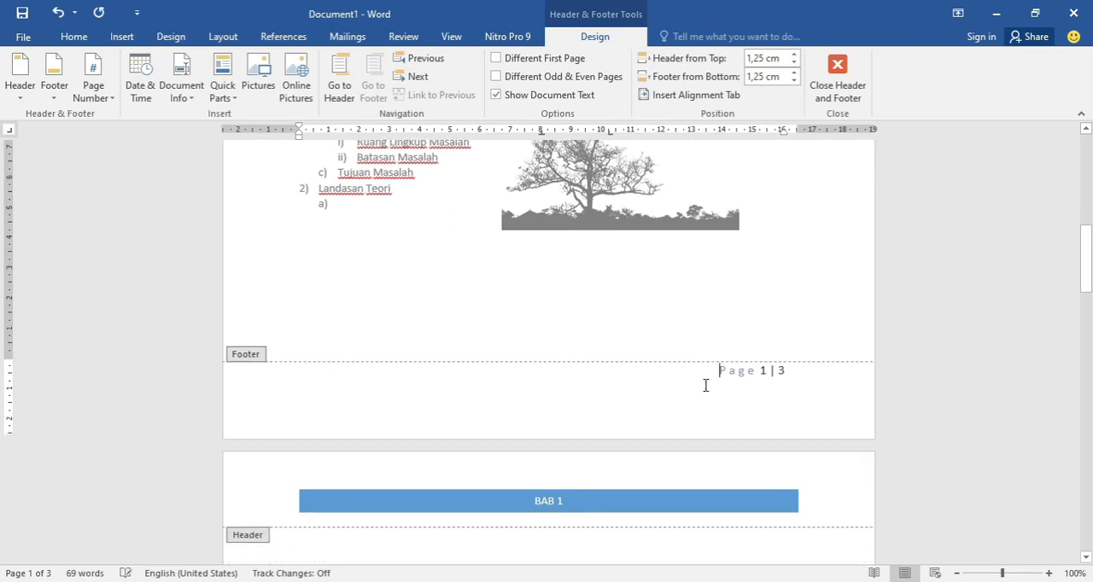
{"action": "scroll", "coordinate": [726, 359], "scroll_direction": "down", "scroll_amount": 1}
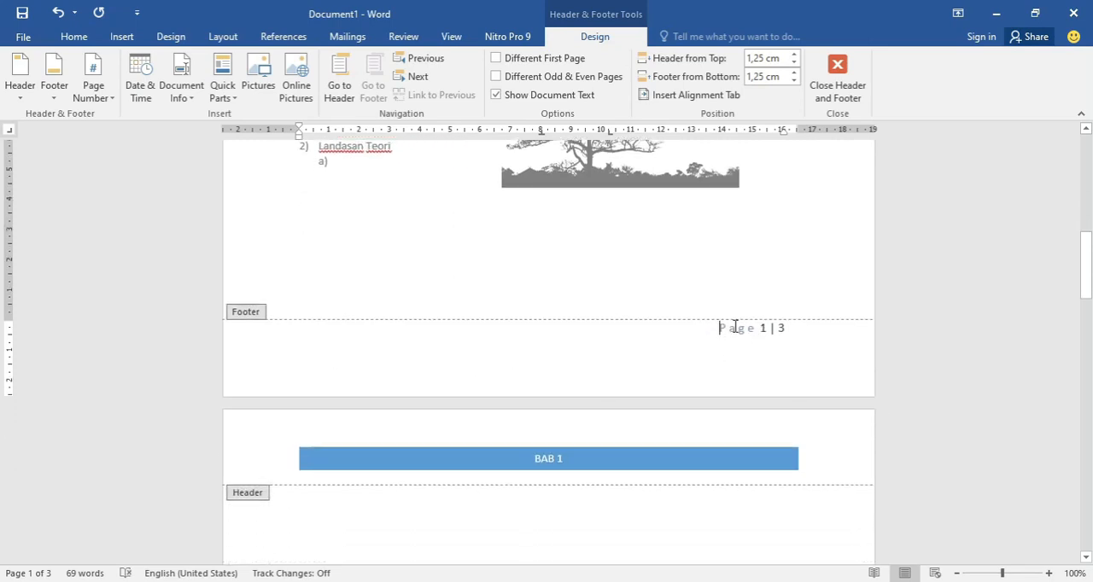
{"action": "scroll", "coordinate": [726, 324], "scroll_direction": "down", "scroll_amount": 1}
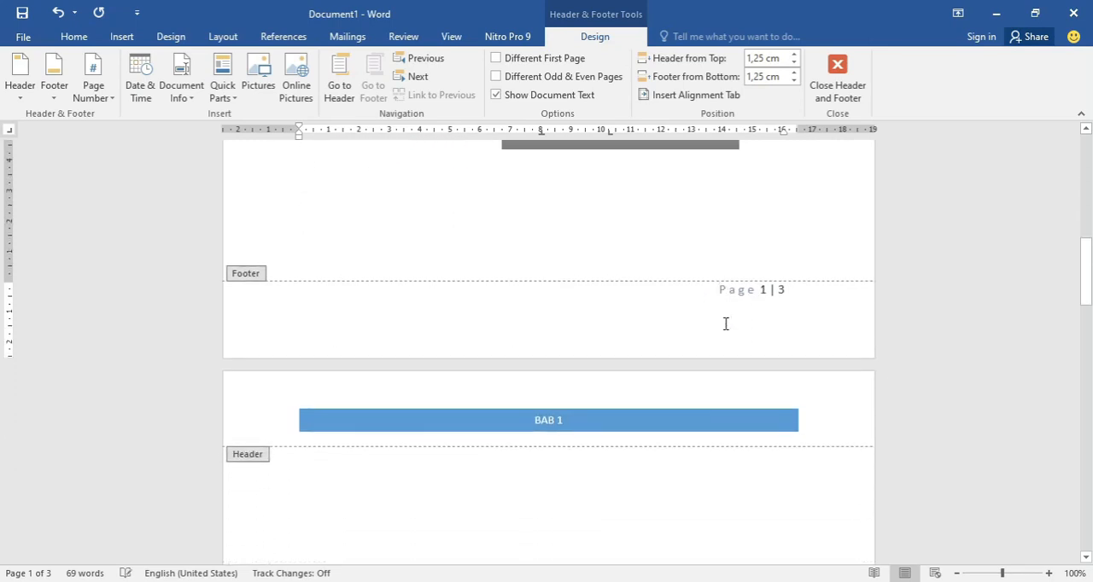
{"action": "scroll", "coordinate": [725, 323], "scroll_direction": "down", "scroll_amount": 20}
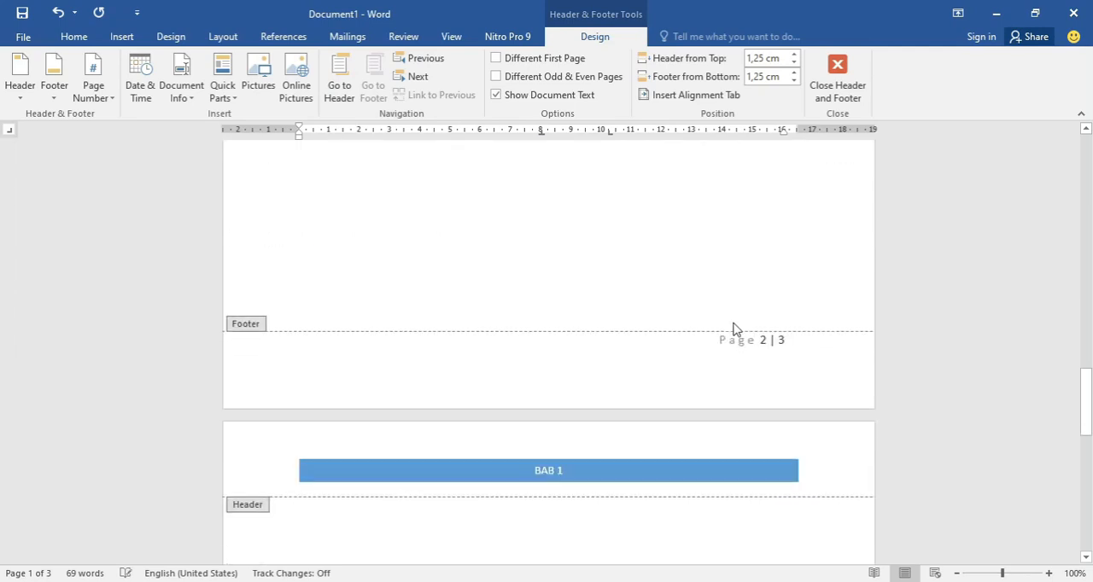
{"action": "scroll", "coordinate": [769, 351], "scroll_direction": "down", "scroll_amount": 20}
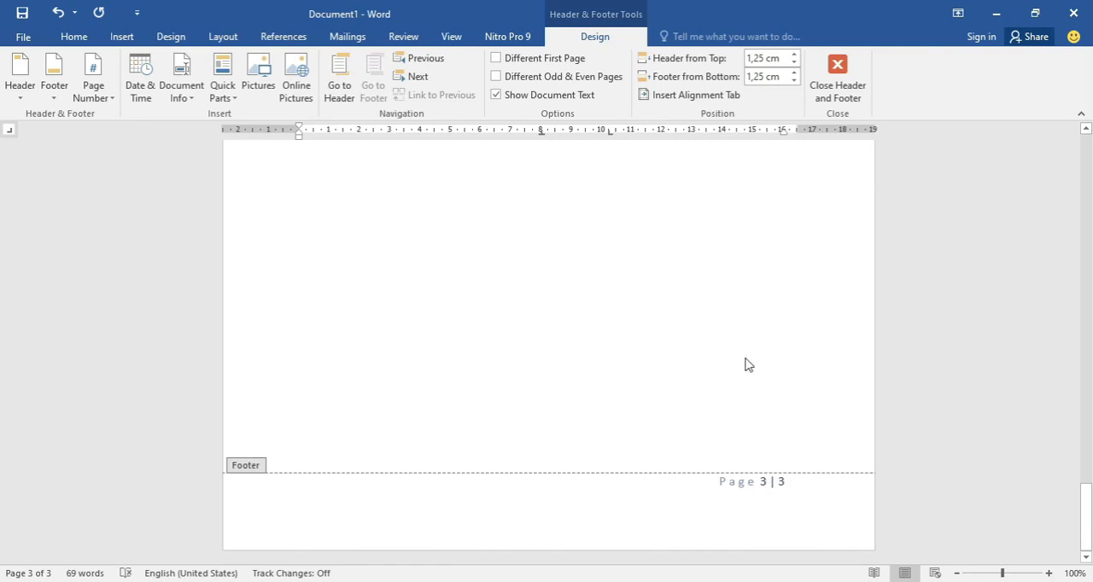
{"action": "scroll", "coordinate": [745, 365], "scroll_direction": "up", "scroll_amount": 20}
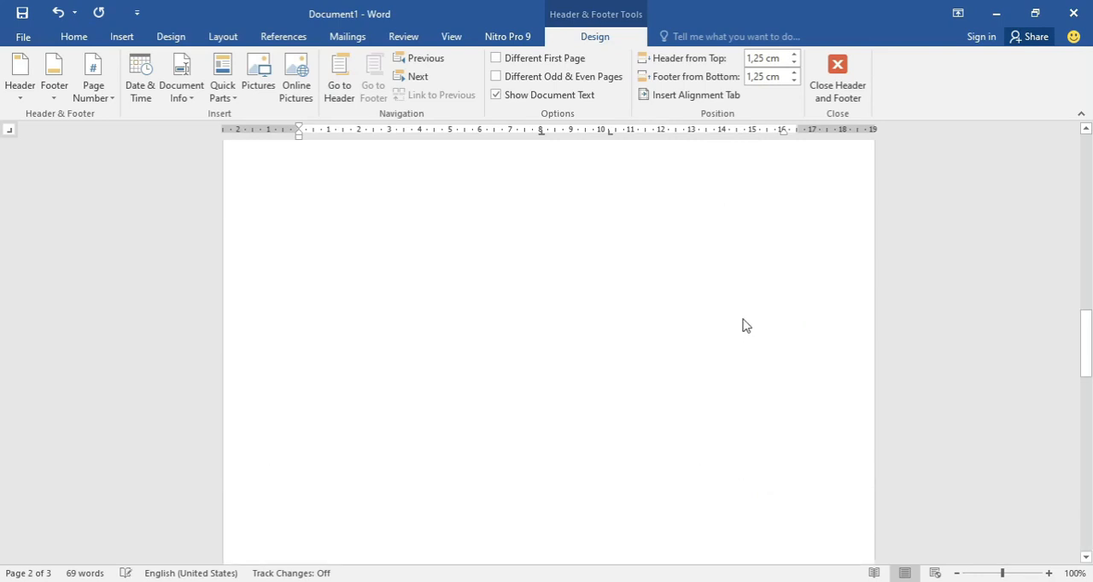
{"action": "scroll", "coordinate": [739, 325], "scroll_direction": "up", "scroll_amount": 10}
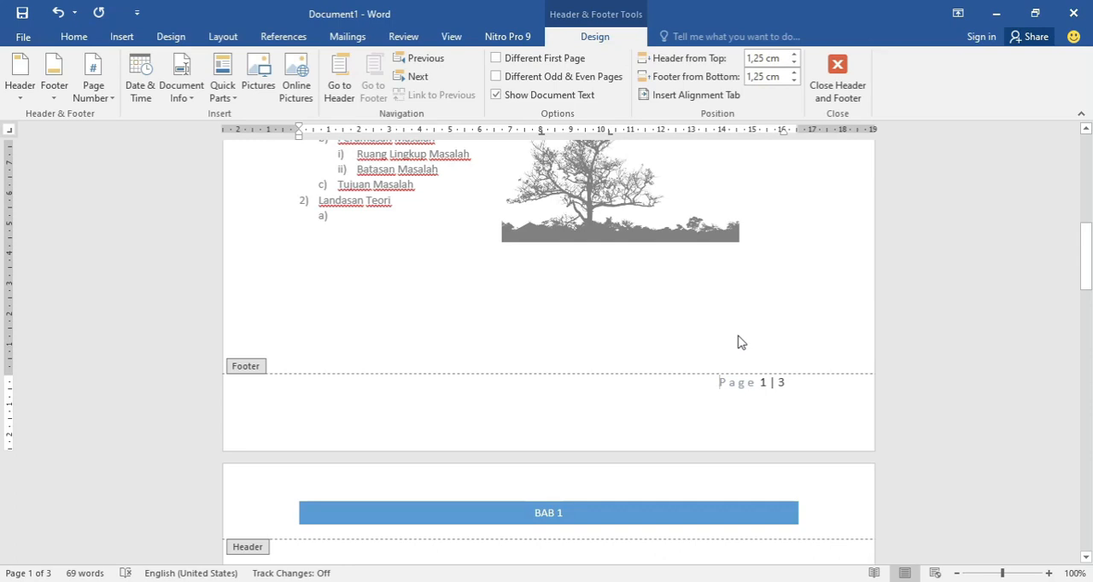
{"action": "scroll", "coordinate": [740, 343], "scroll_direction": "up", "scroll_amount": 10}
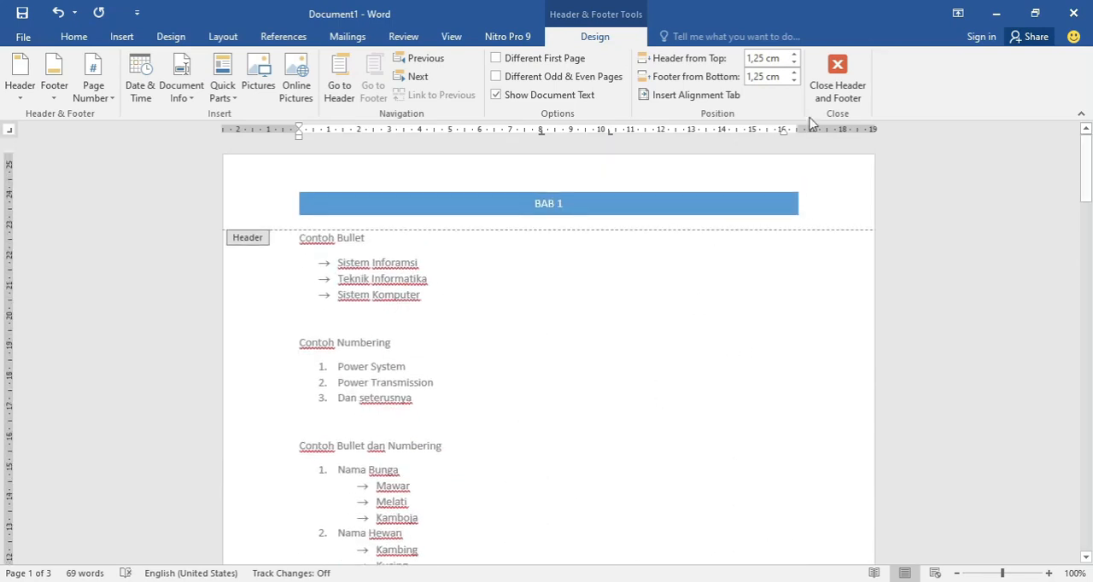
- Close header and footer editing and return to the document body
{"action": "left_click", "coordinate": [839, 79]}
{"action": "scroll", "coordinate": [537, 303], "scroll_direction": "down", "scroll_amount": 5}
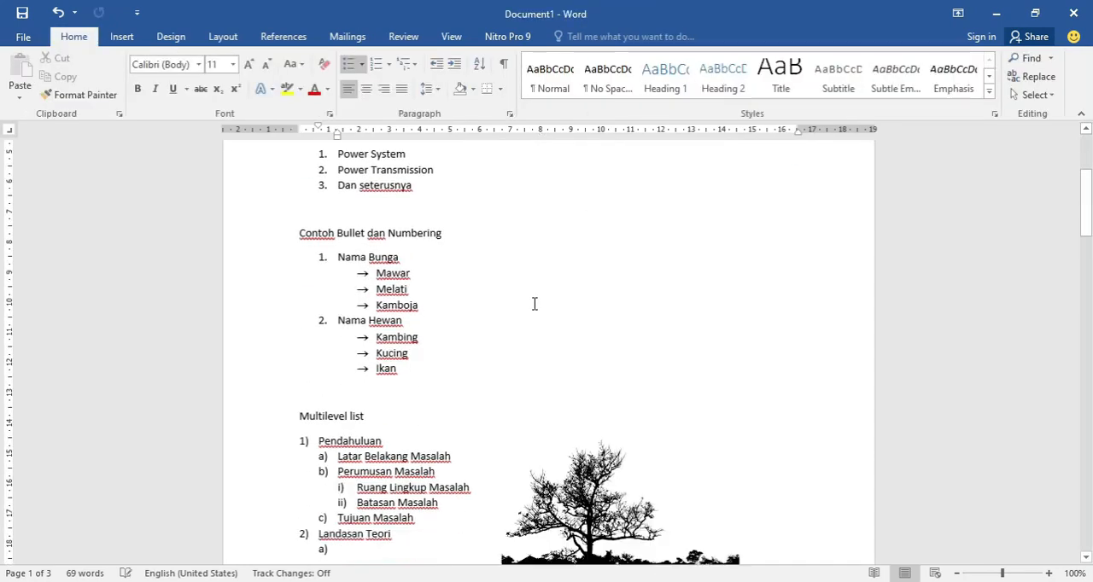
{"action": "scroll", "coordinate": [535, 303], "scroll_direction": "up", "scroll_amount": 3}
{"action": "left_click", "coordinate": [535, 303]}
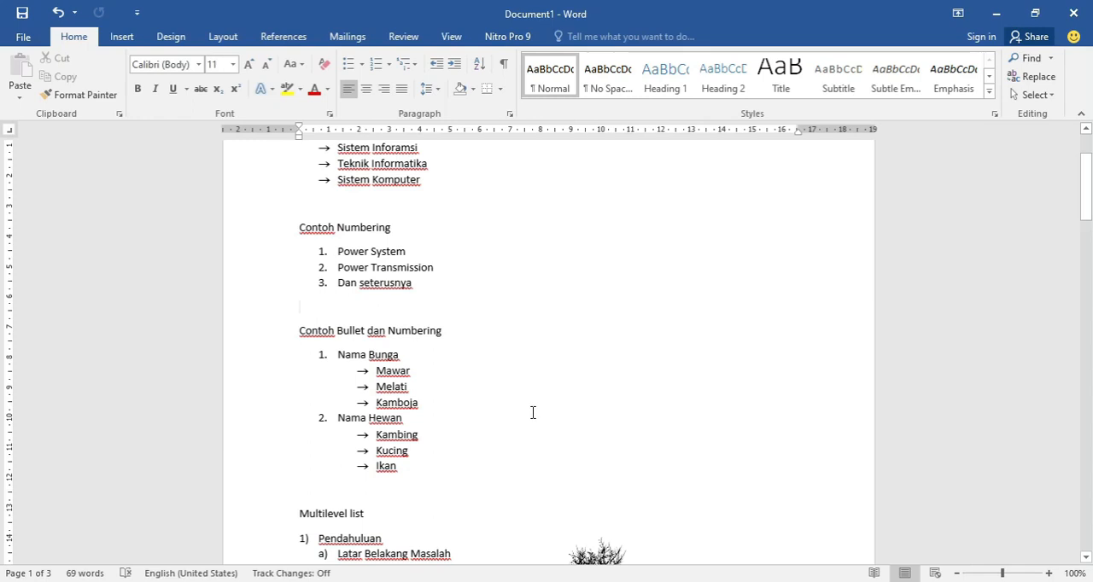
{"action": "scroll", "coordinate": [533, 412], "scroll_direction": "down", "scroll_amount": 9}
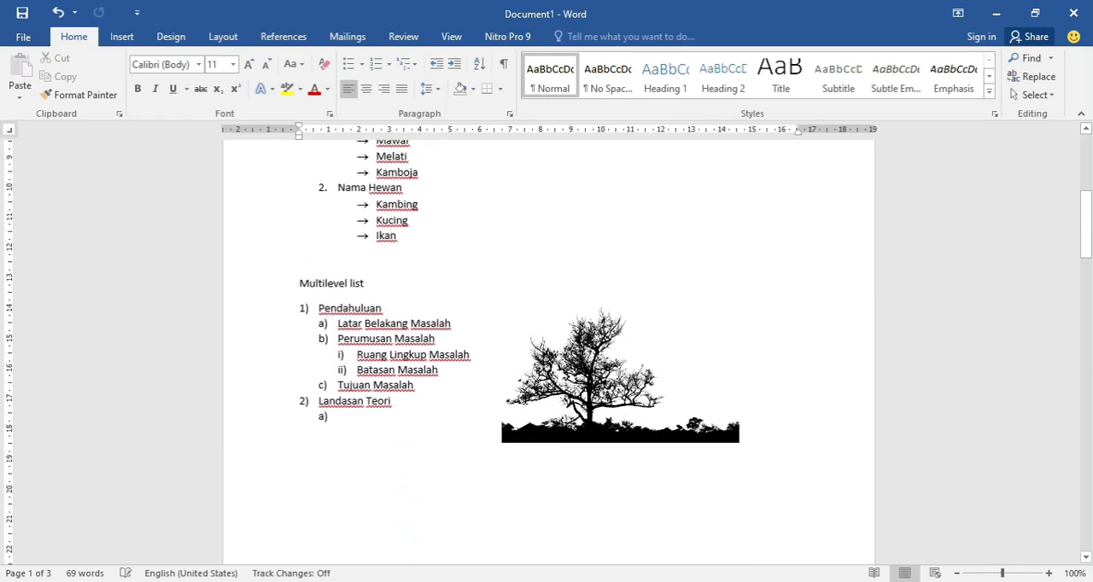
{"action": "scroll", "coordinate": [519, 399], "scroll_direction": "down", "scroll_amount": 3}
- Insert a WordArt object in the gray beveled style at the start of the second page
{"action": "left_click", "coordinate": [397, 312]}
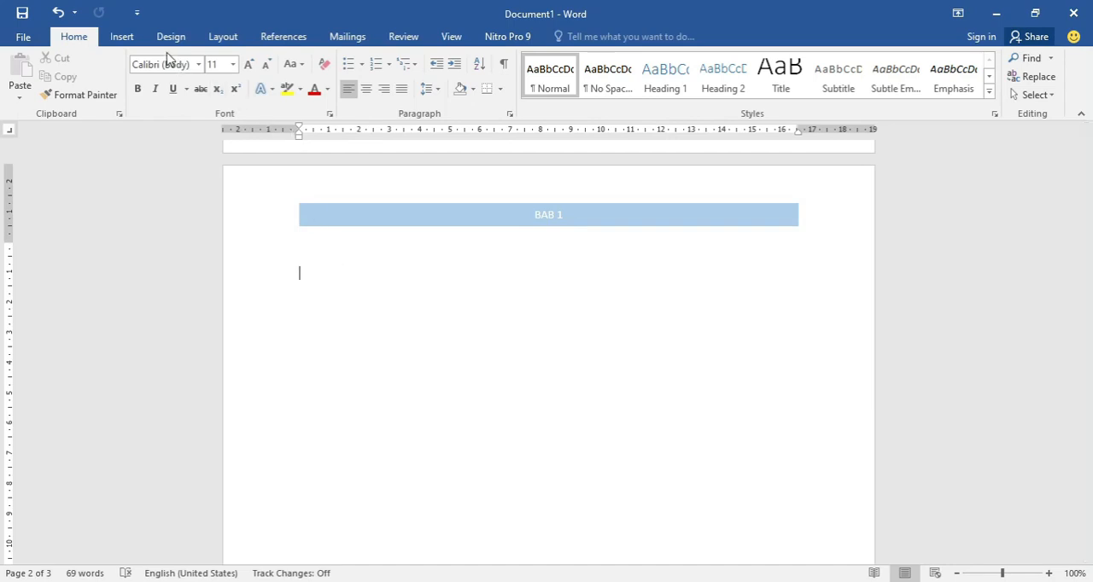
{"action": "left_click", "coordinate": [128, 37]}
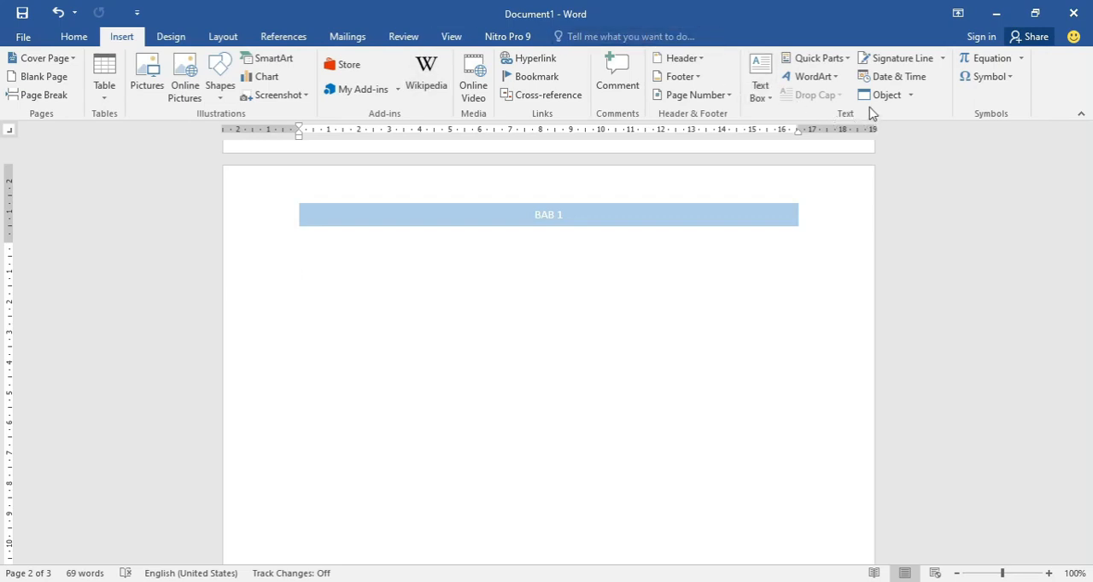
{"action": "left_click", "coordinate": [831, 79]}
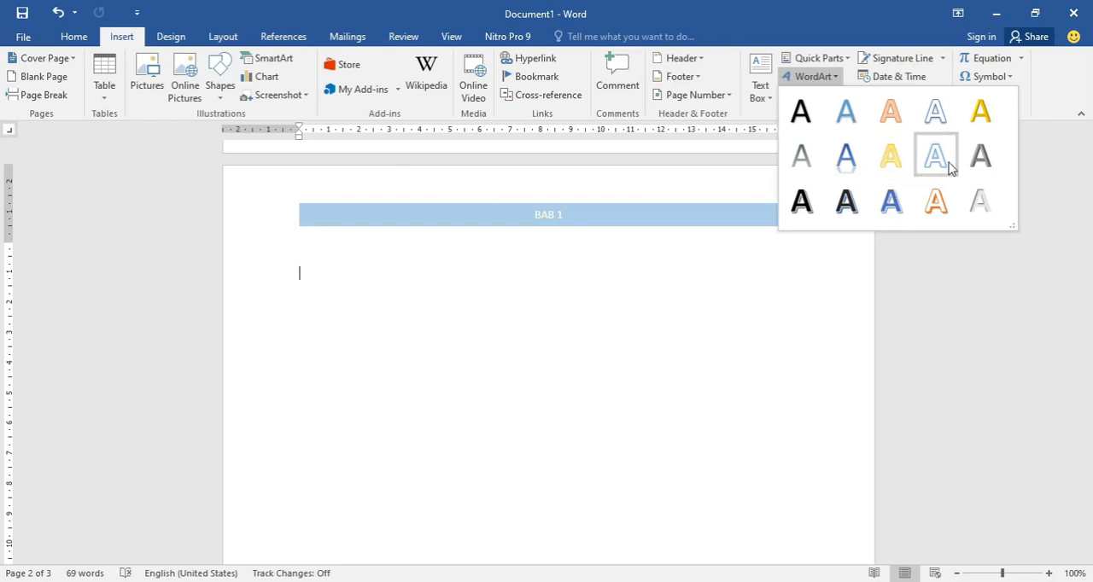
{"action": "left_click", "coordinate": [976, 155]}
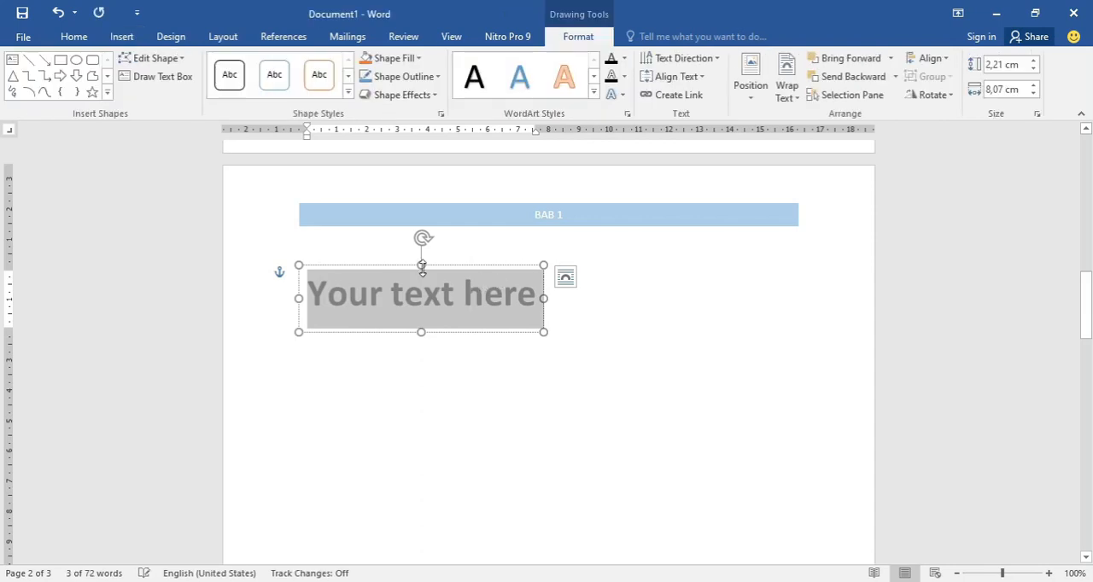
- Replace the WordArt placeholder text with UNAMA
{"action": "left_click_drag", "start_coordinate": [420, 269], "coordinate": [419, 269]}
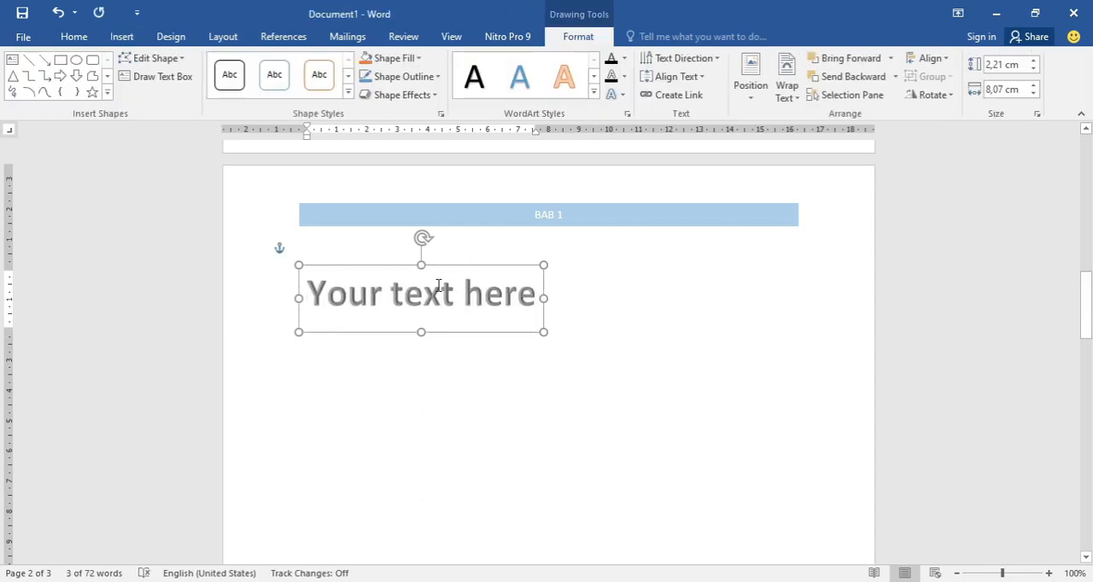
{"action": "left_click", "coordinate": [457, 299]}
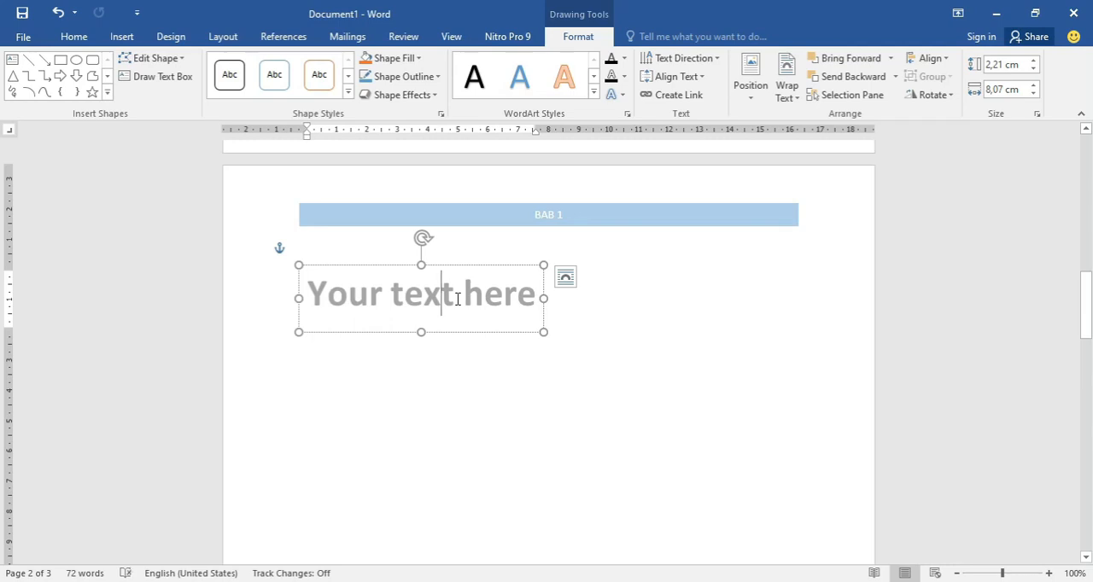
{"action": "triple_click", "coordinate": [457, 299]}
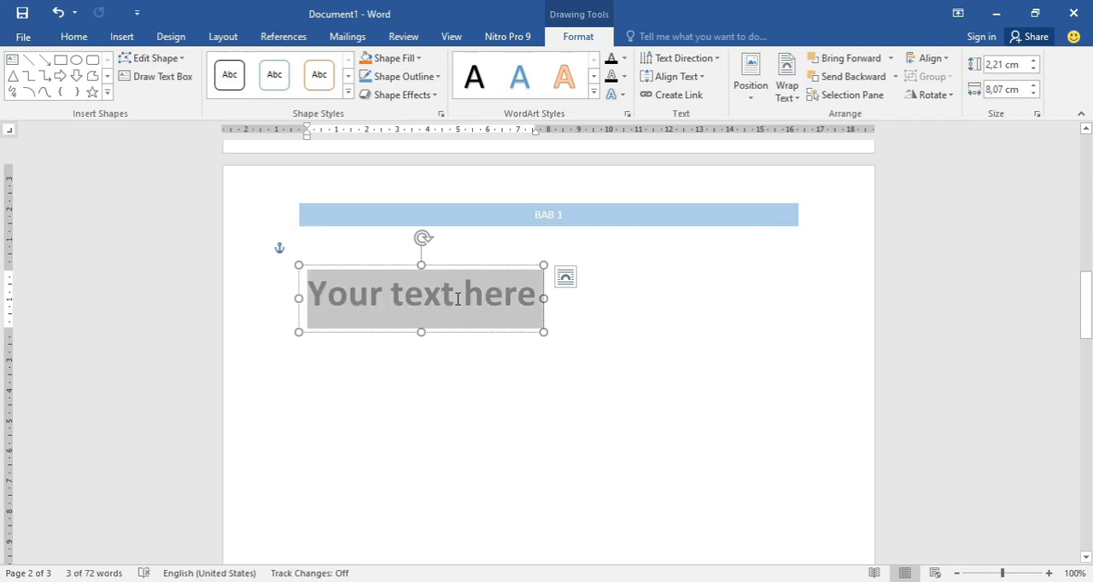
{"action": "type", "text": "UNAMA"}
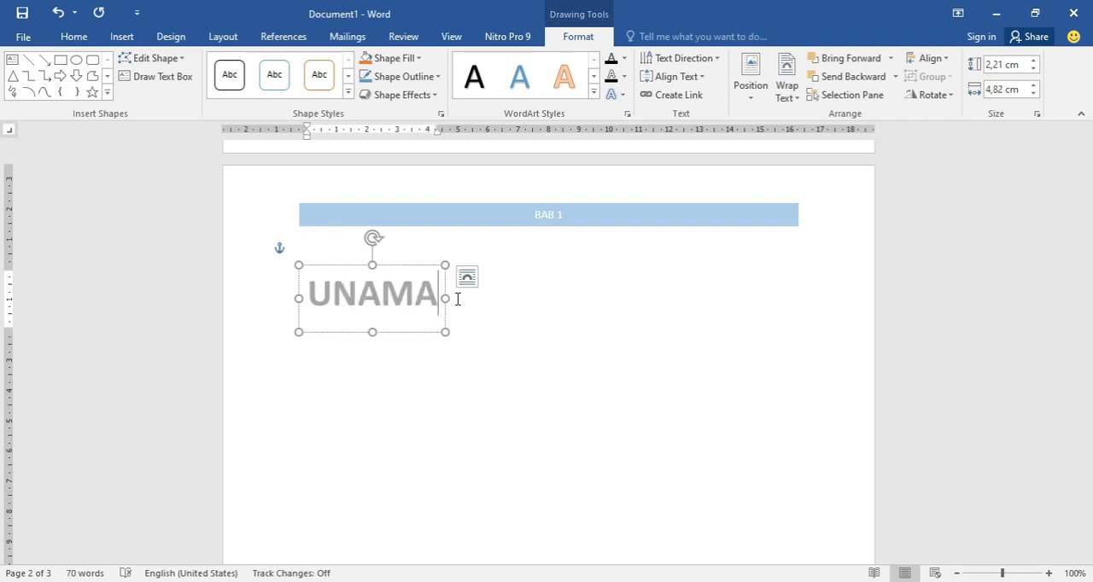
- Change the UNAMA text to the white WordArt style with an orange outline and hard shadow
{"action": "left_click_drag", "start_coordinate": [432, 293], "coordinate": [306, 293]}
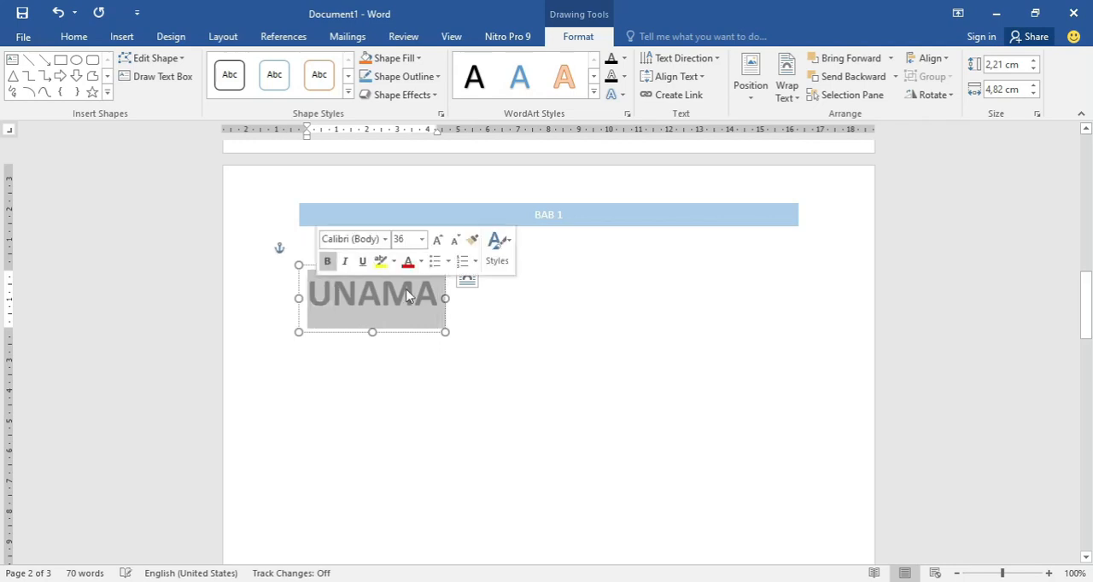
{"action": "left_click", "coordinate": [593, 95]}
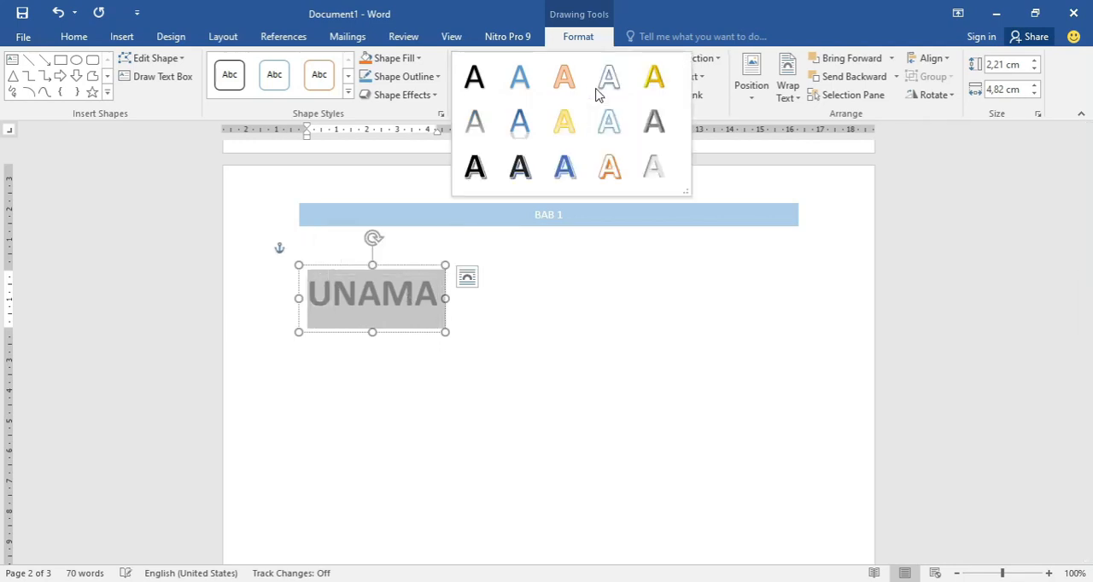
{"action": "left_click", "coordinate": [600, 173]}
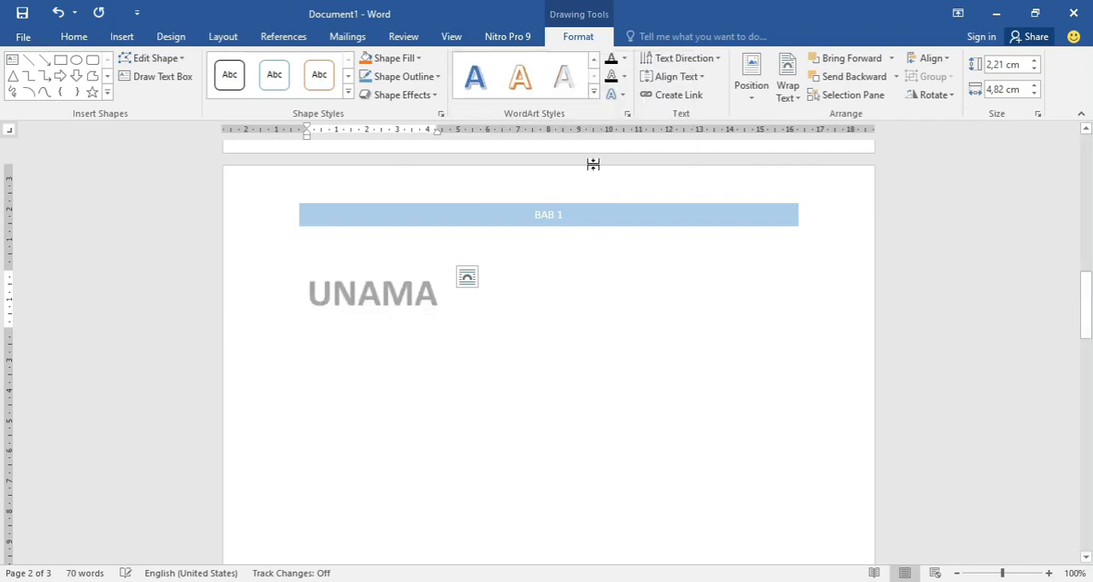
{"action": "left_click", "coordinate": [417, 59]}
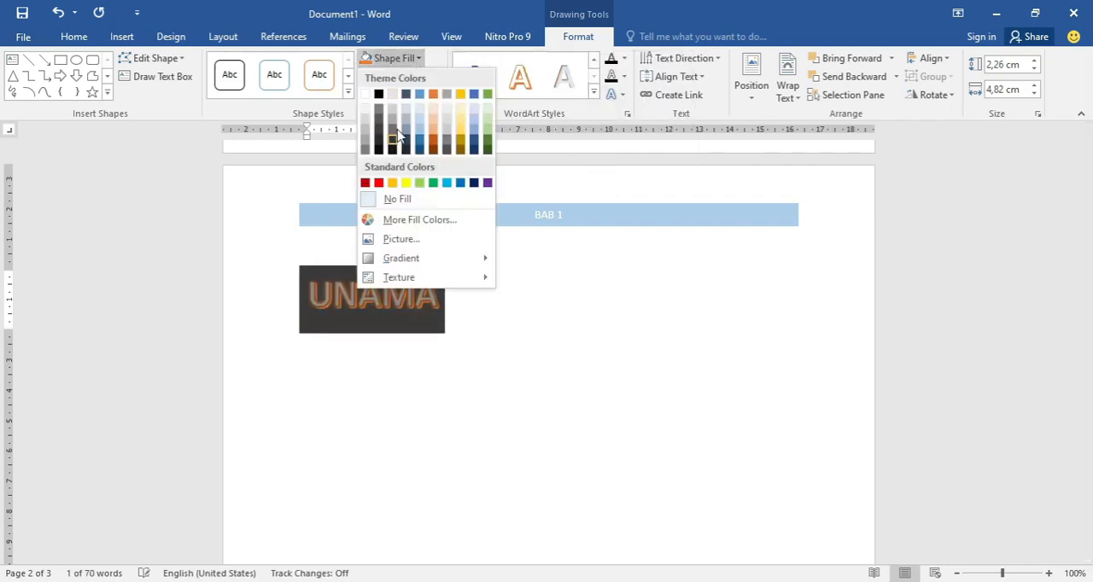
{"action": "left_click", "coordinate": [412, 62]}
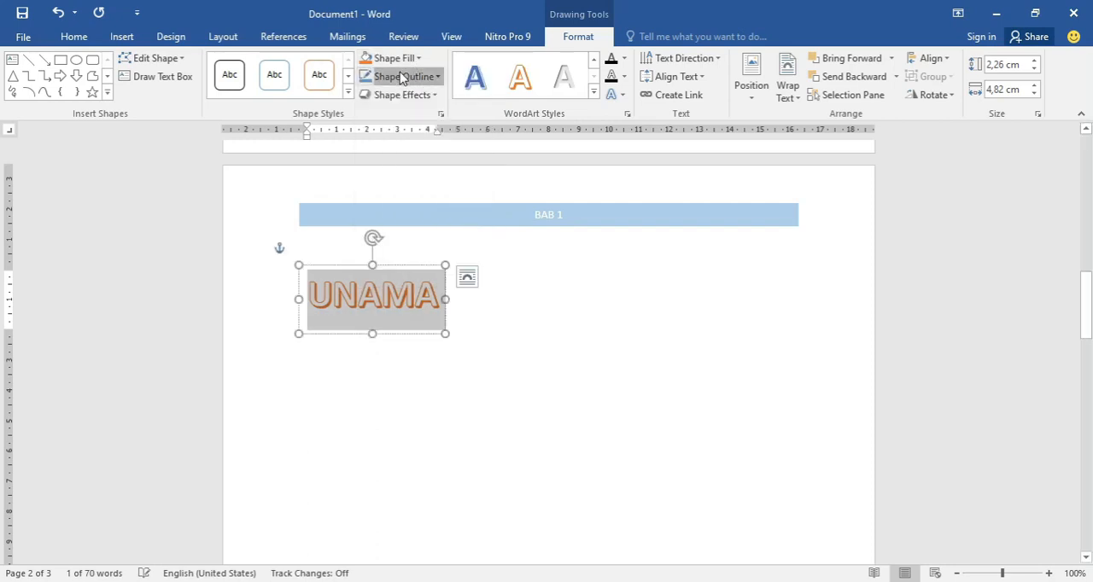
{"action": "left_click", "coordinate": [398, 76]}
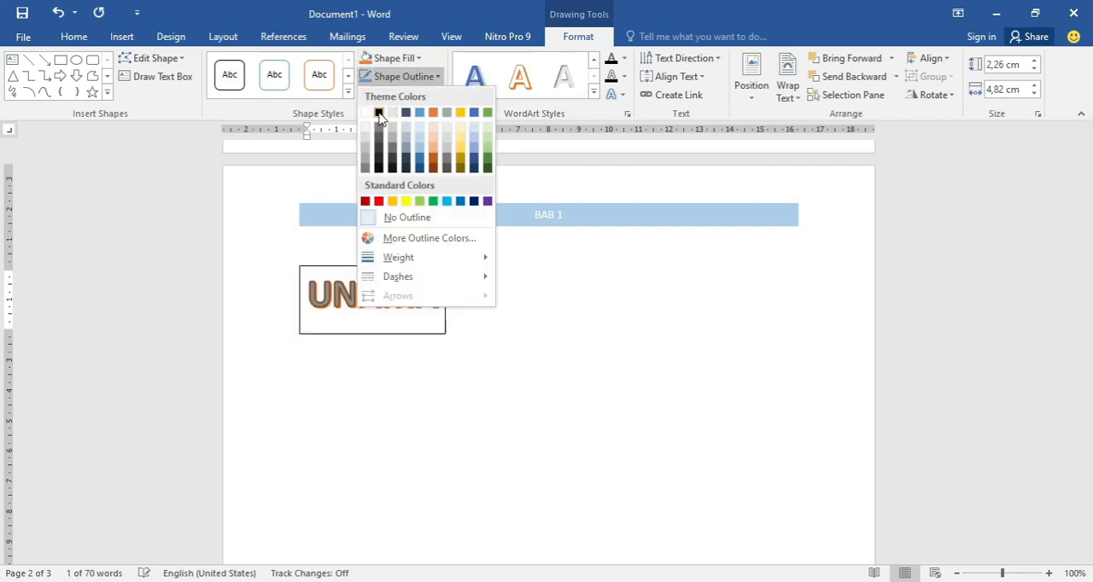
{"action": "left_click", "coordinate": [423, 76]}
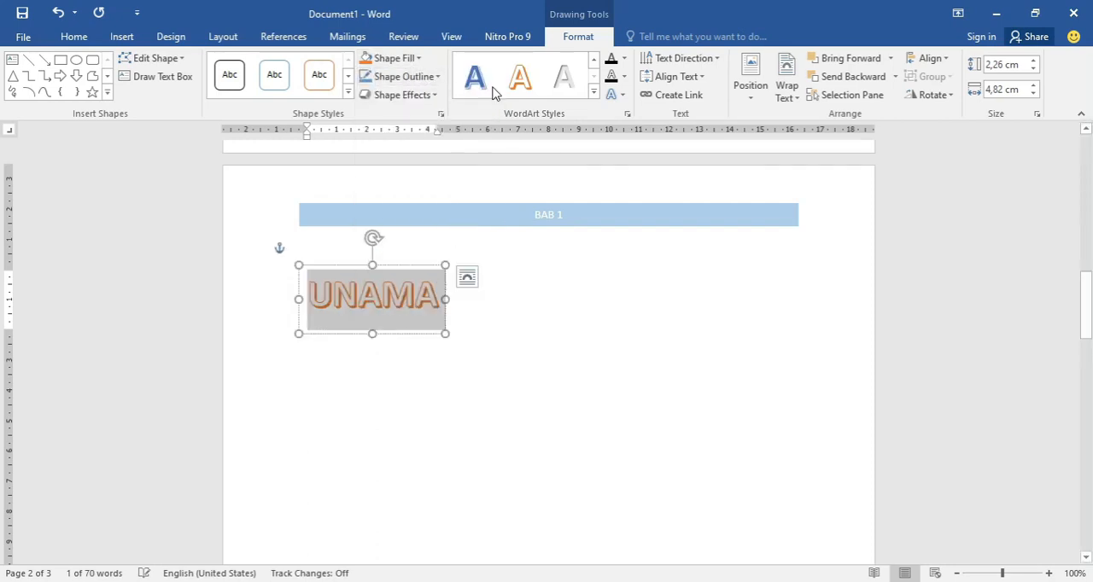
- Set the text fill of the UNAMA WordArt to a dark gray theme color
{"action": "left_click", "coordinate": [625, 60]}
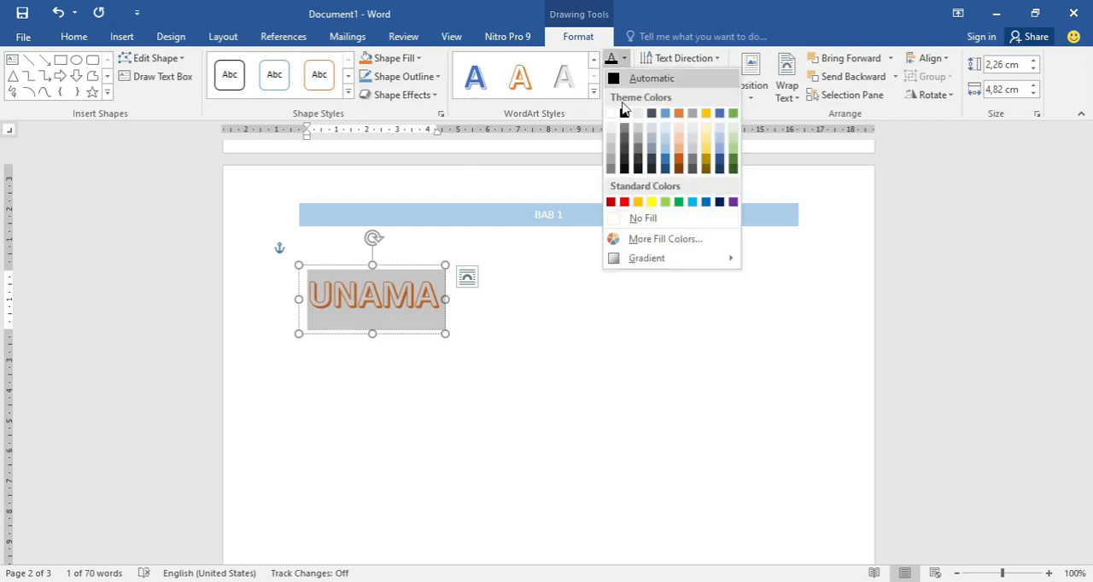
{"action": "left_click", "coordinate": [636, 152]}
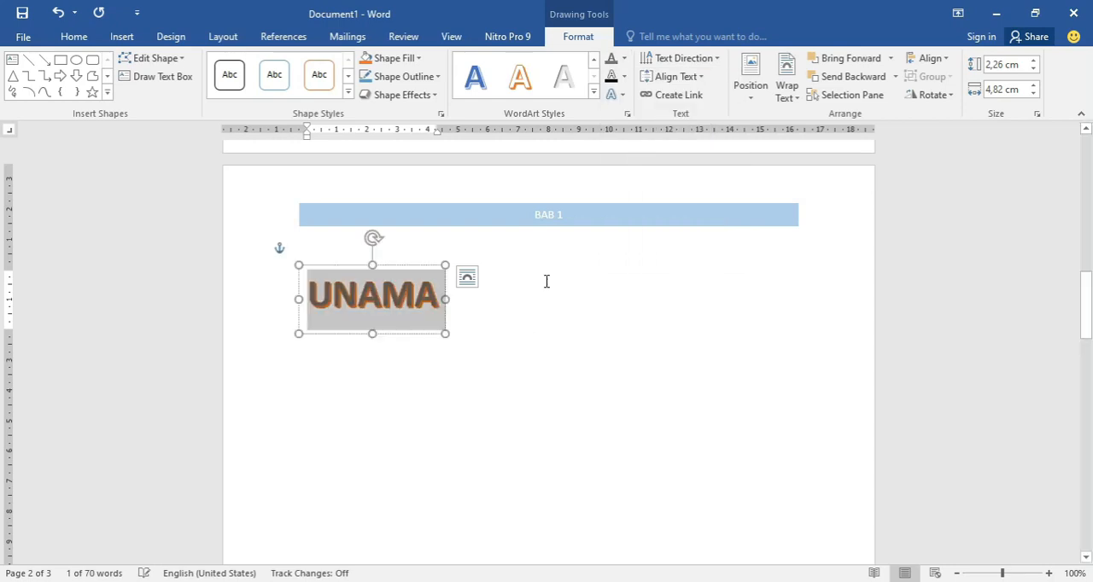
{"action": "left_click", "coordinate": [523, 341]}
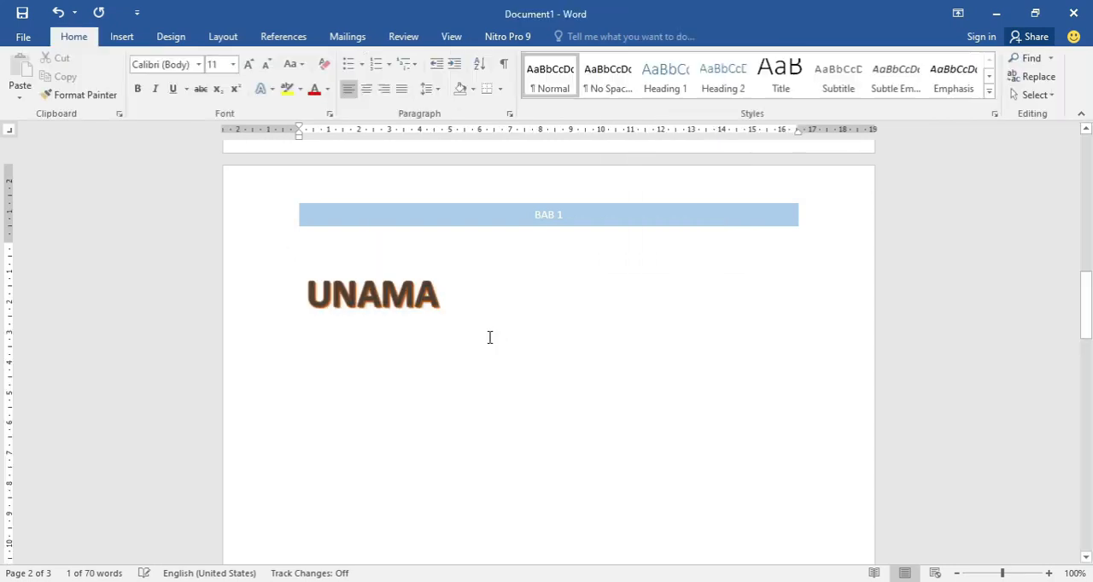
- Apply the downward-chevron warp transform effect to the UNAMA WordArt and deselect it
{"action": "left_click", "coordinate": [416, 301]}
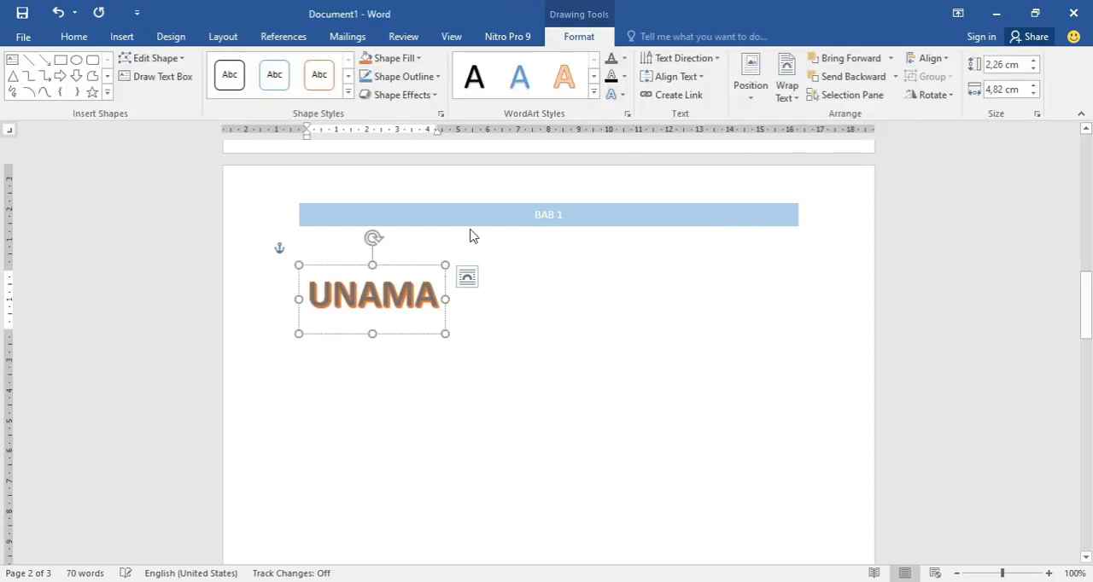
{"action": "left_click", "coordinate": [614, 94]}
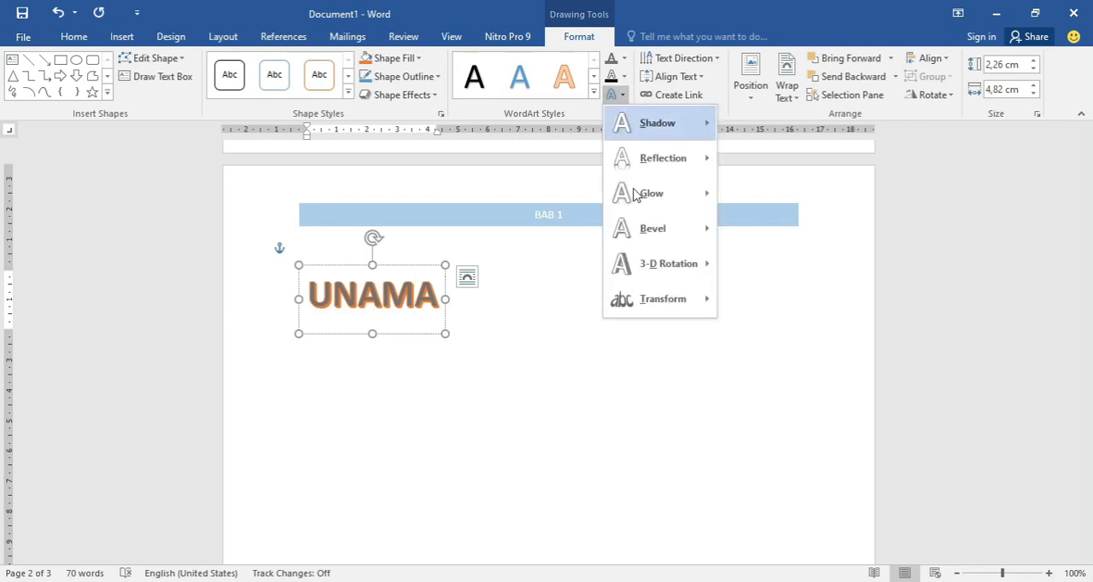
{"action": "mouse_move", "coordinate": [659, 267]}
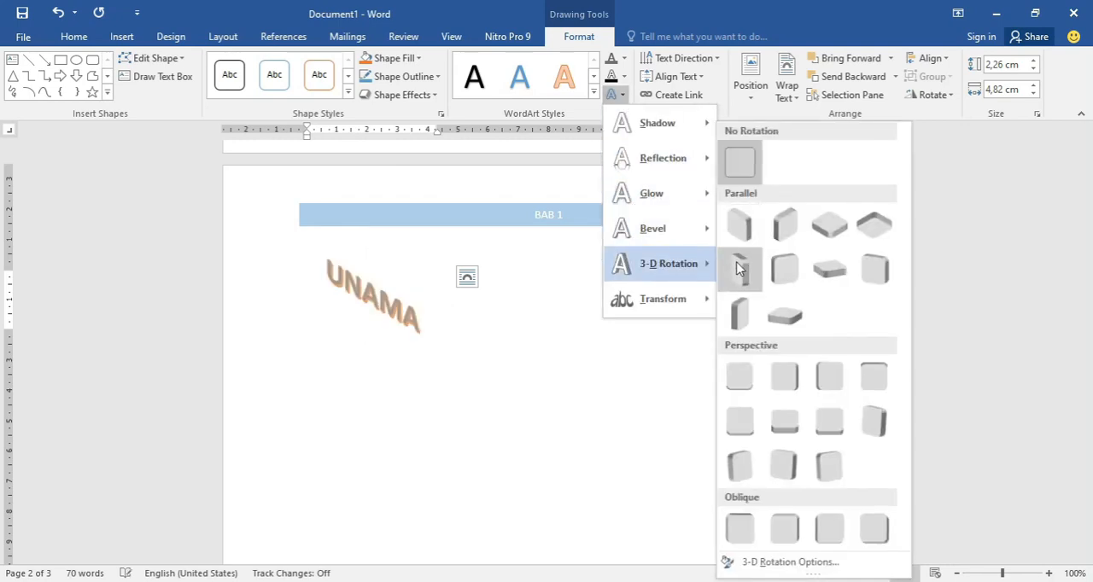
{"action": "mouse_move", "coordinate": [694, 230]}
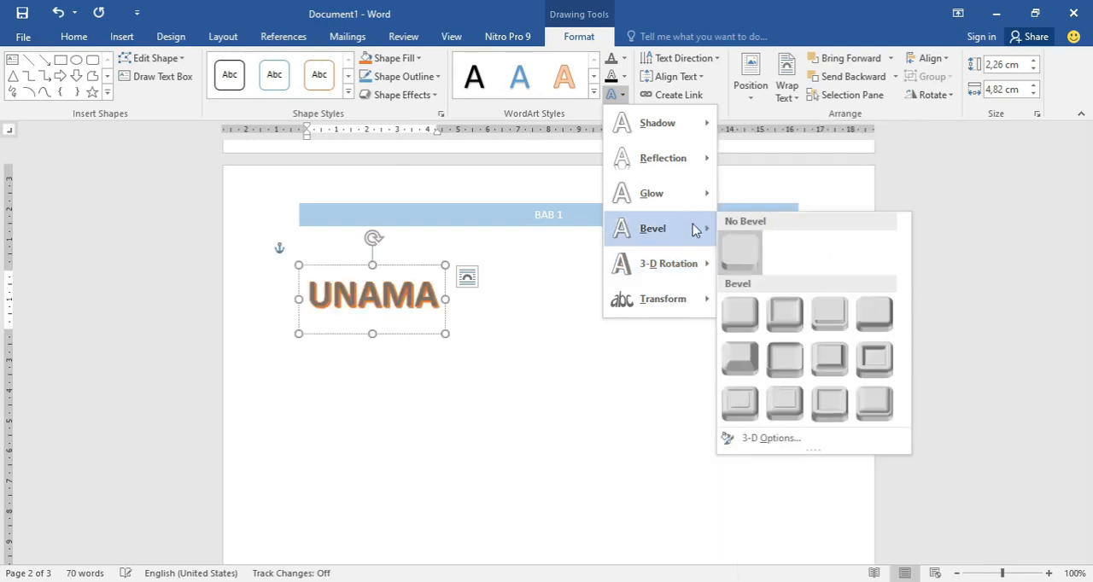
{"action": "mouse_move", "coordinate": [682, 137]}
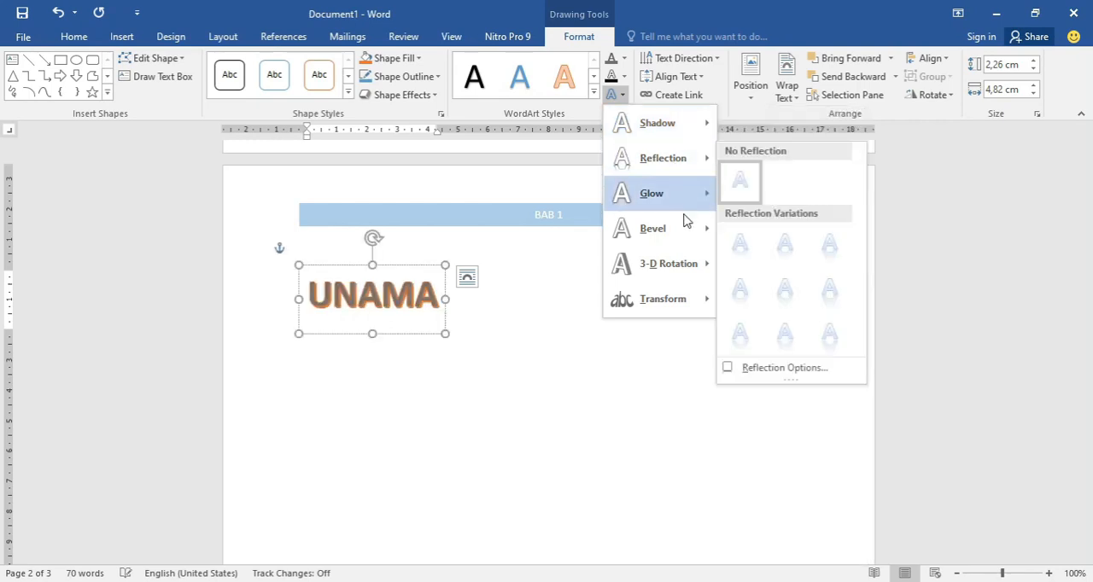
{"action": "mouse_move", "coordinate": [688, 309]}
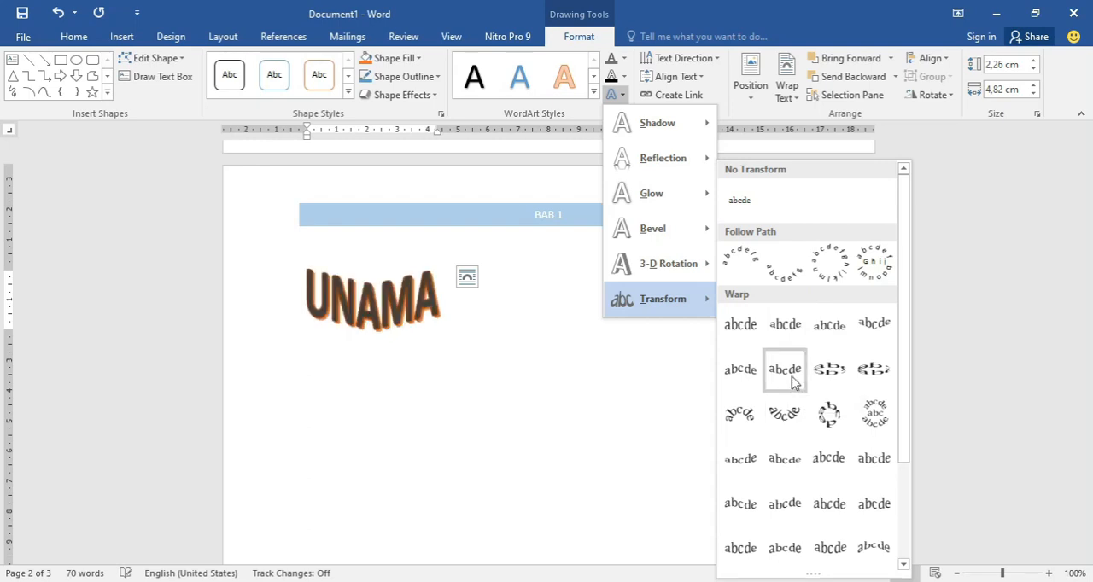
{"action": "left_click", "coordinate": [793, 383]}
{"action": "left_click", "coordinate": [502, 352]}
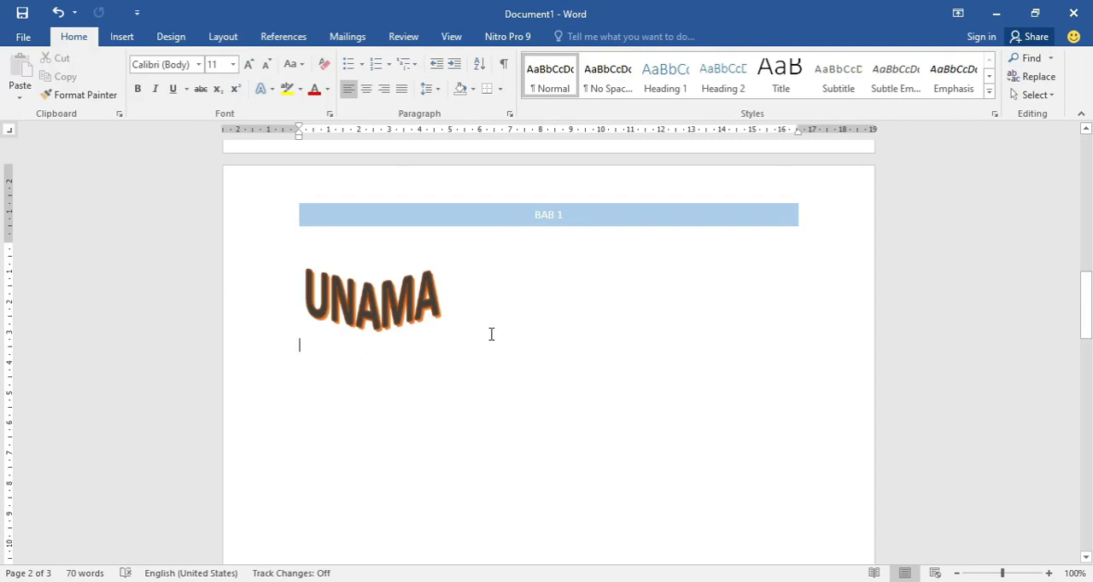
- Draw a flowchart summing-junction shape (circle with a diagonal cross), about 4.8 cm across, to the lower right of the UNAMA WordArt
{"action": "scroll", "coordinate": [525, 347], "scroll_direction": "down", "scroll_amount": 1}
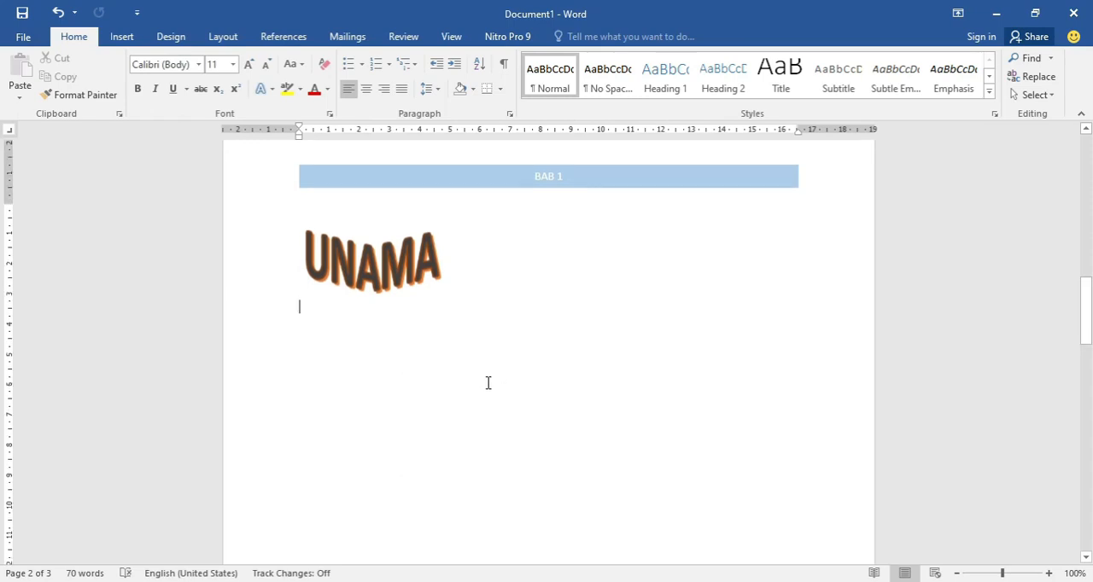
{"action": "scroll", "coordinate": [479, 381], "scroll_direction": "down", "scroll_amount": 1}
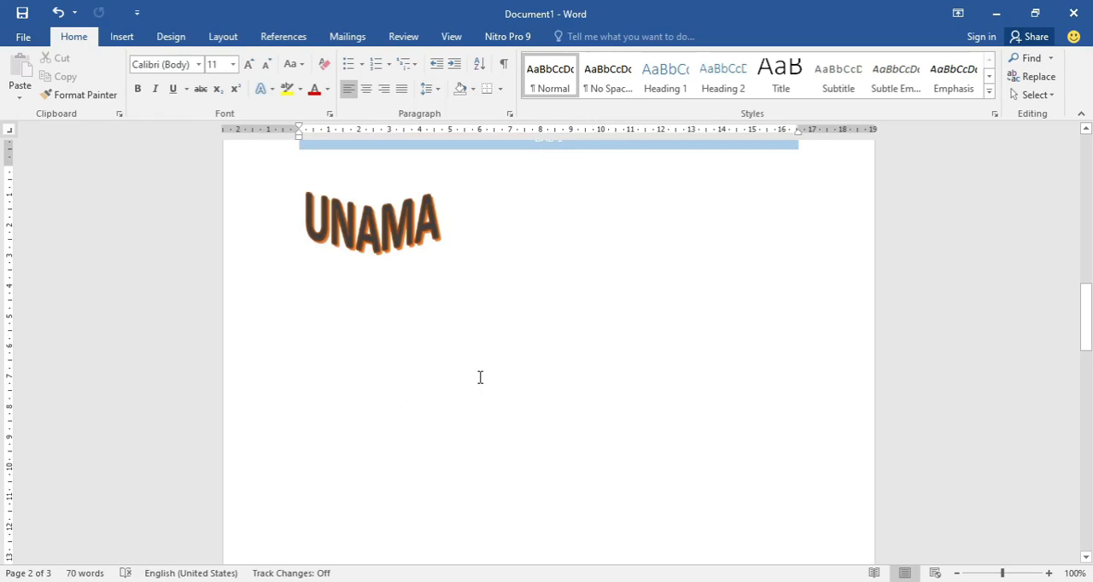
{"action": "scroll", "coordinate": [406, 411], "scroll_direction": "up", "scroll_amount": 1}
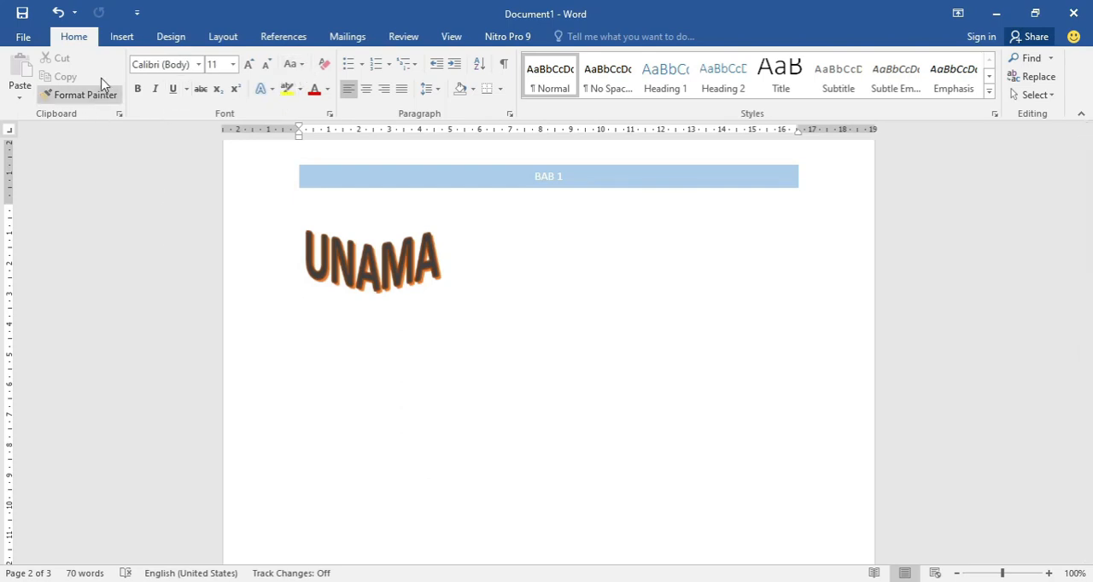
{"action": "left_click", "coordinate": [121, 43]}
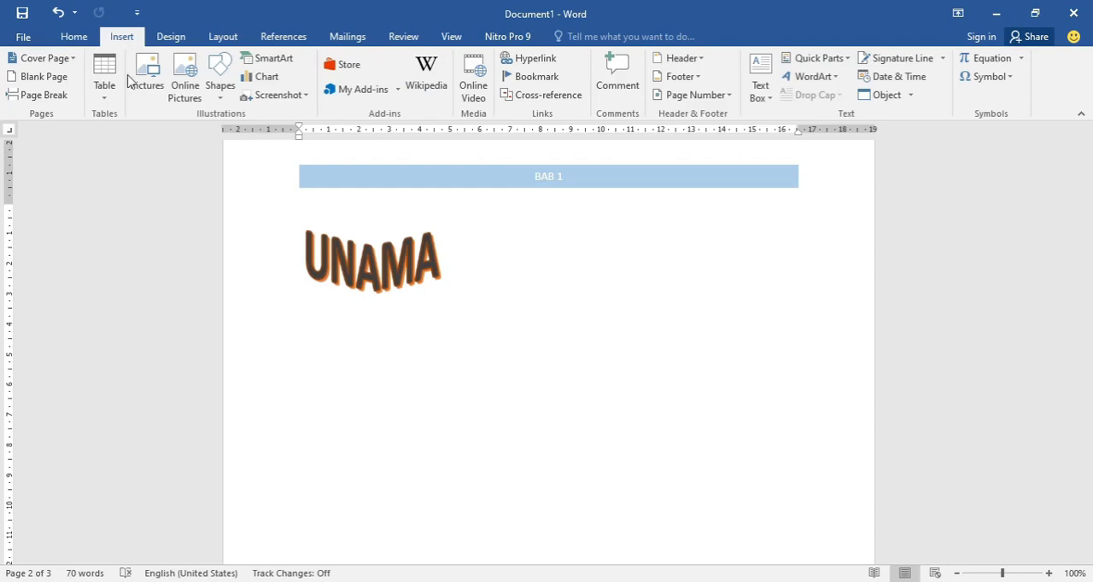
{"action": "left_click", "coordinate": [220, 85]}
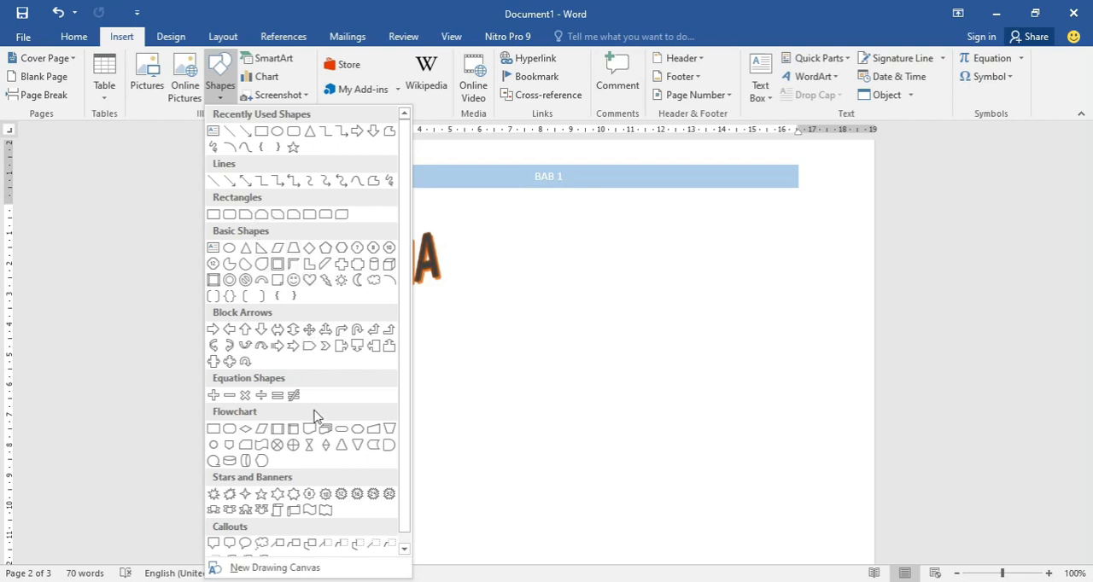
{"action": "left_click", "coordinate": [277, 445]}
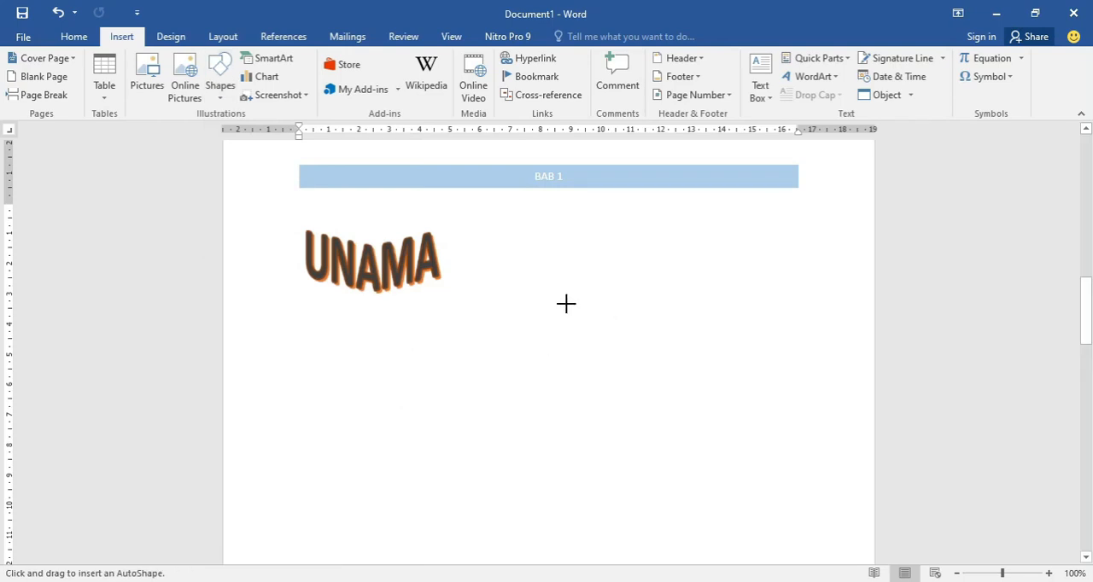
{"action": "left_click_drag", "start_coordinate": [551, 295], "coordinate": [698, 437]}
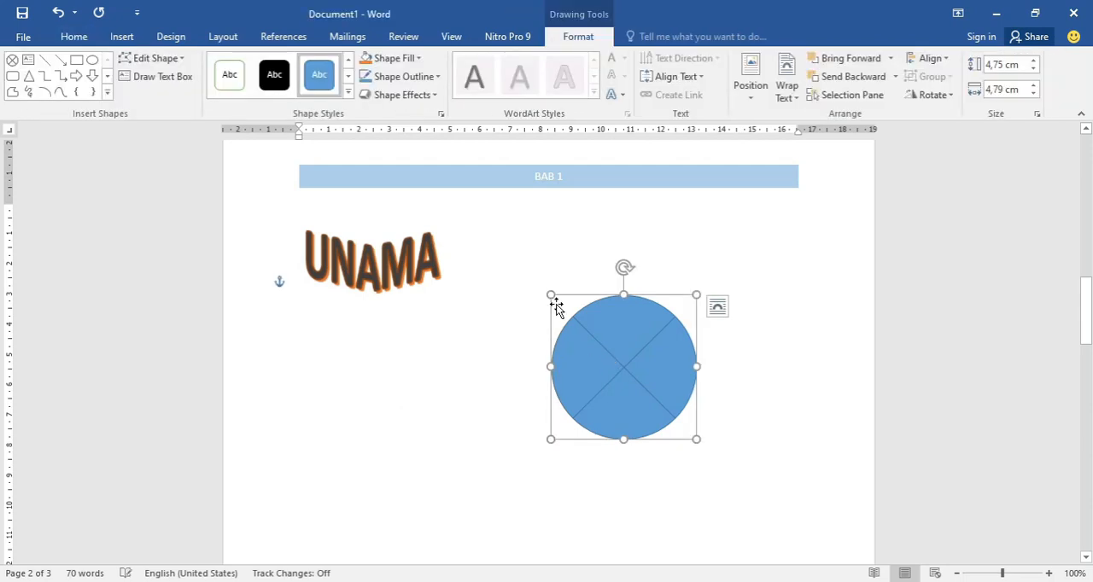
- Fill the summing-junction circle with a dark gray theme color, give it a light orange outline, and deselect it
{"action": "left_click", "coordinate": [405, 59]}
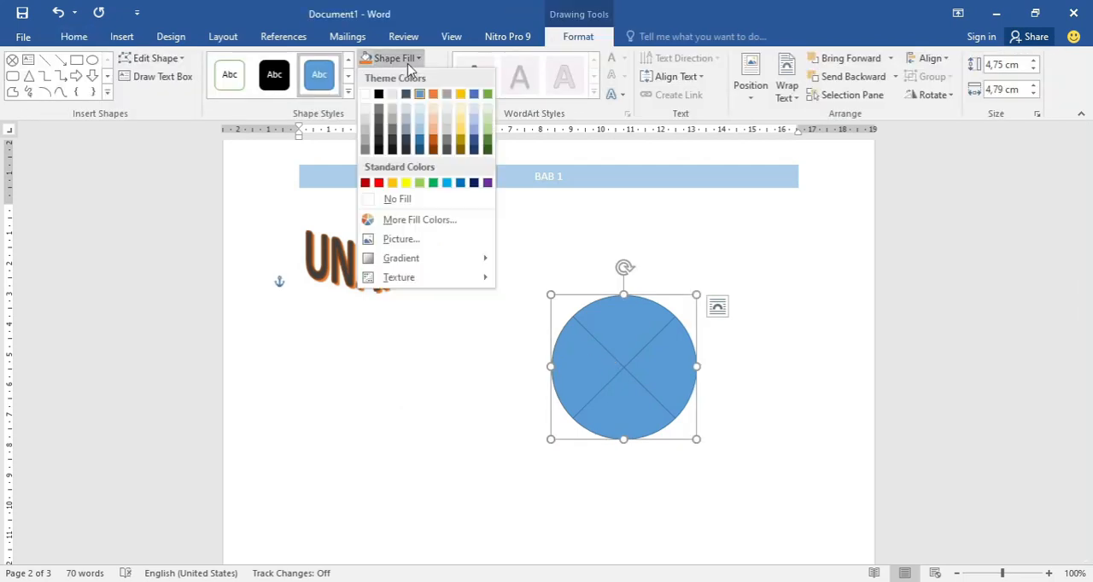
{"action": "left_click", "coordinate": [382, 123]}
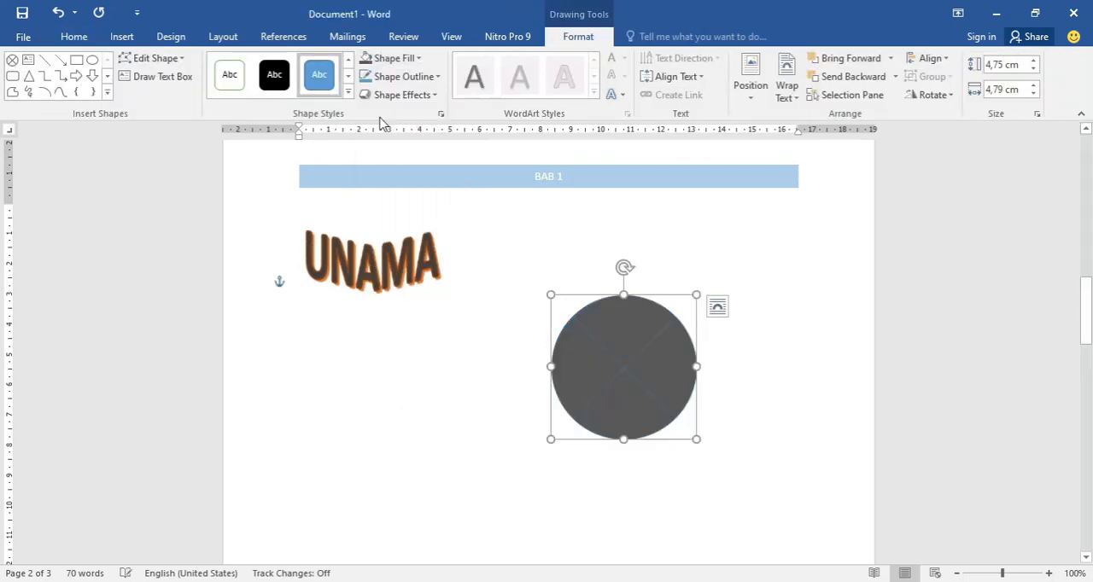
{"action": "left_click", "coordinate": [416, 79]}
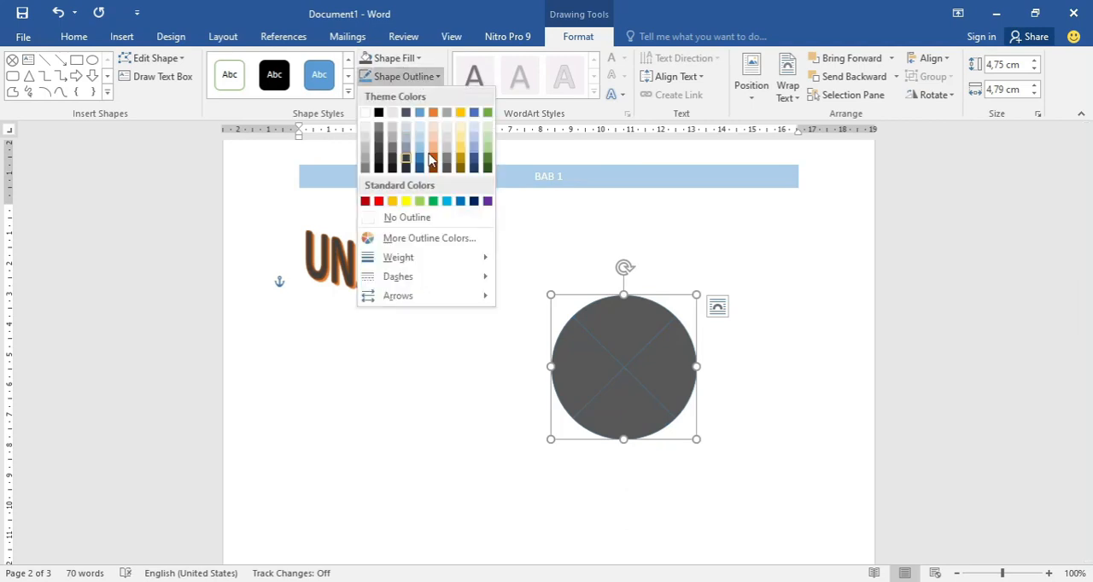
{"action": "left_click", "coordinate": [531, 337]}
{"action": "left_click", "coordinate": [536, 346]}
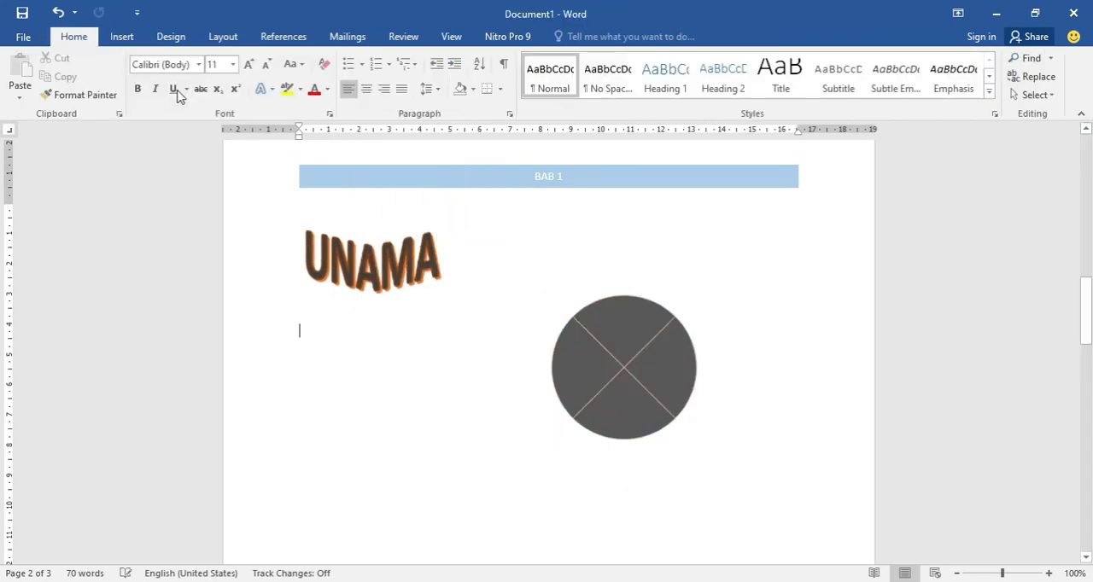
- Draw a smiley face shape about 5 cm high and 6 cm wide below the UNAMA WordArt, beside the gray circle
{"action": "left_click", "coordinate": [121, 39]}
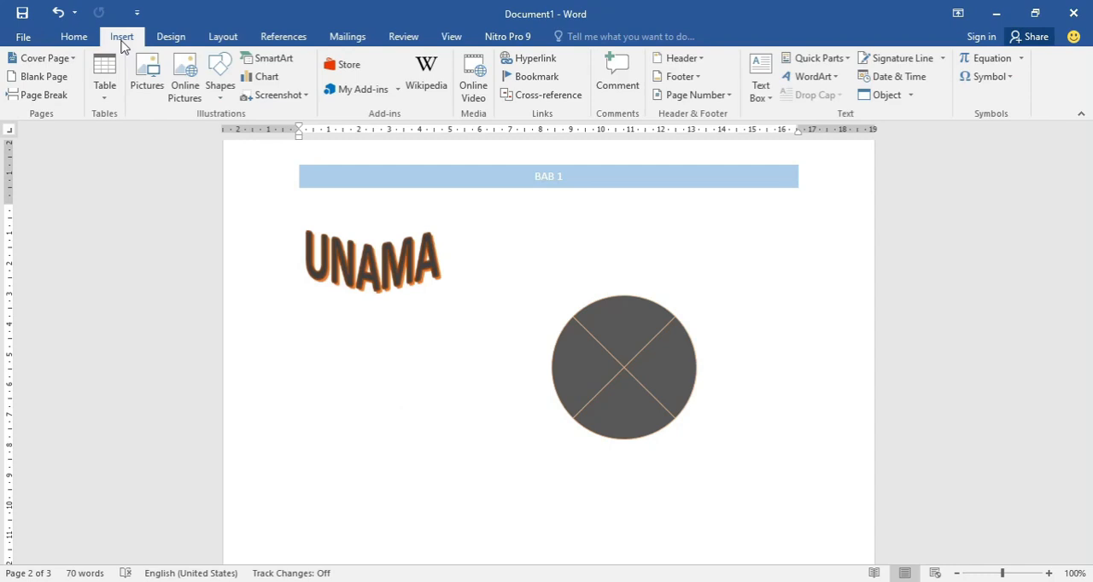
{"action": "left_click", "coordinate": [219, 89]}
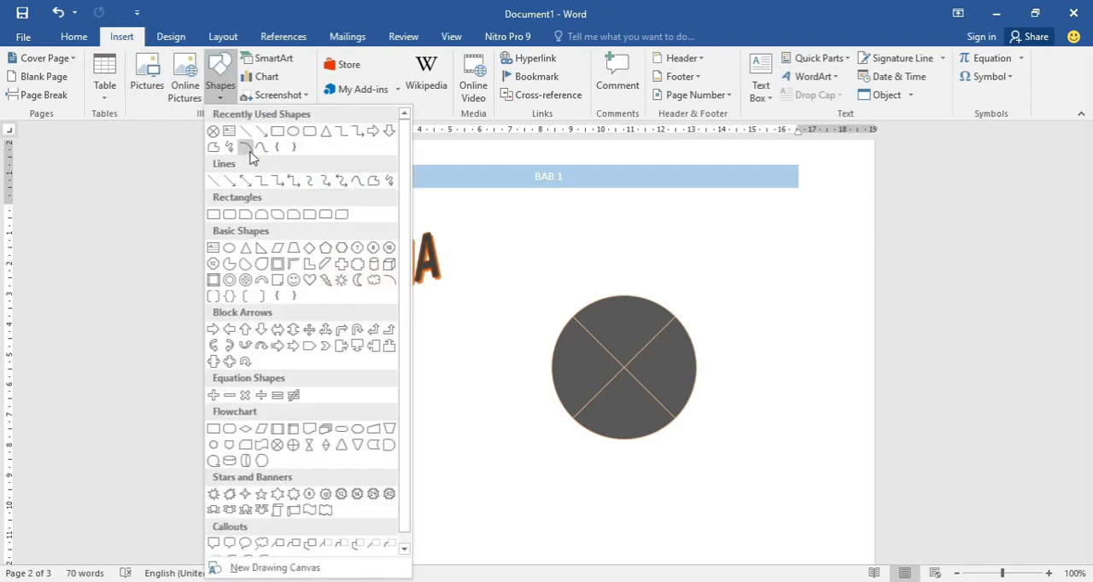
{"action": "left_click", "coordinate": [294, 280]}
{"action": "left_click_drag", "start_coordinate": [357, 320], "coordinate": [540, 472]}
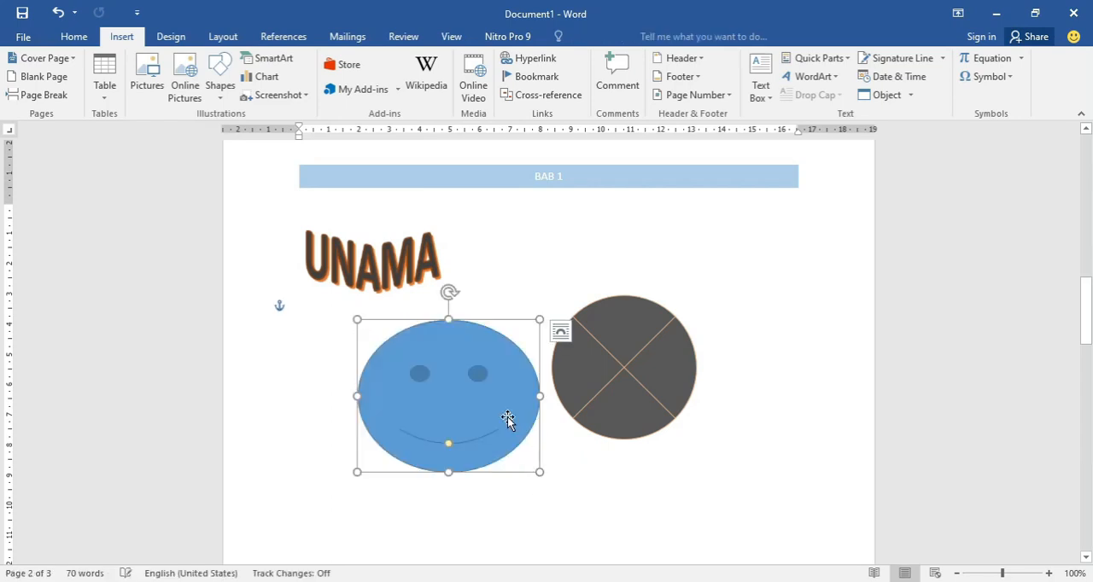
{"action": "left_click_drag", "start_coordinate": [493, 405], "coordinate": [480, 400]}
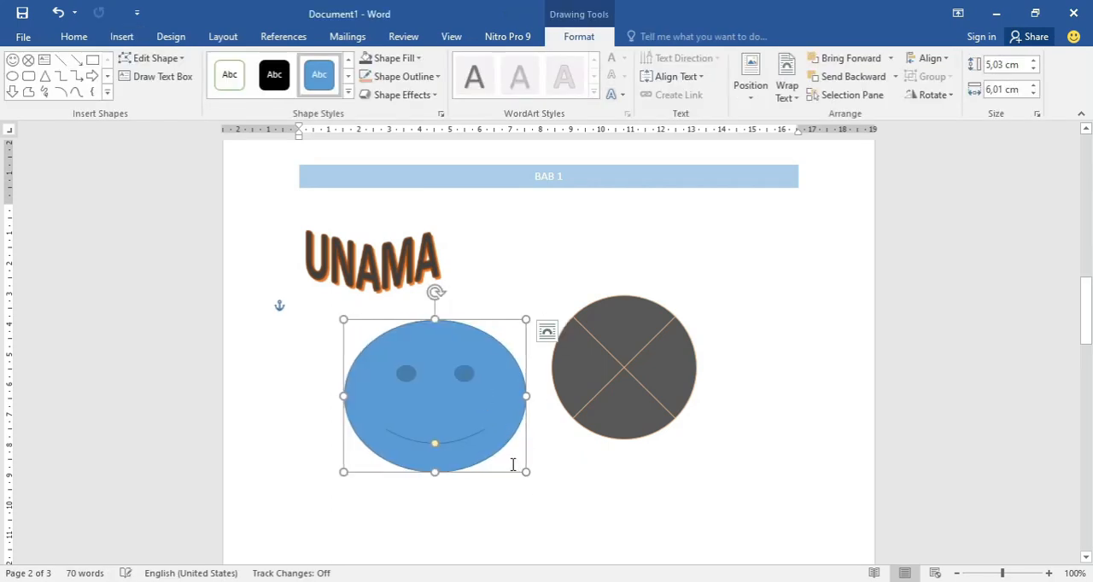
{"action": "left_click", "coordinate": [556, 429]}
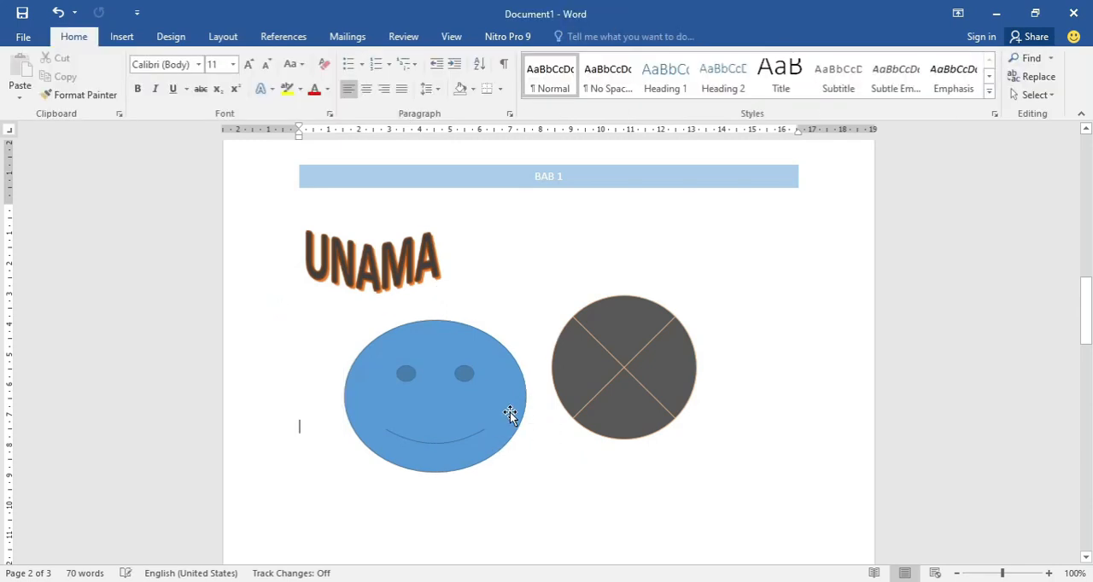
- Try rotating the smiley face shape clockwise and turn it back upright
{"action": "left_click", "coordinate": [510, 415]}
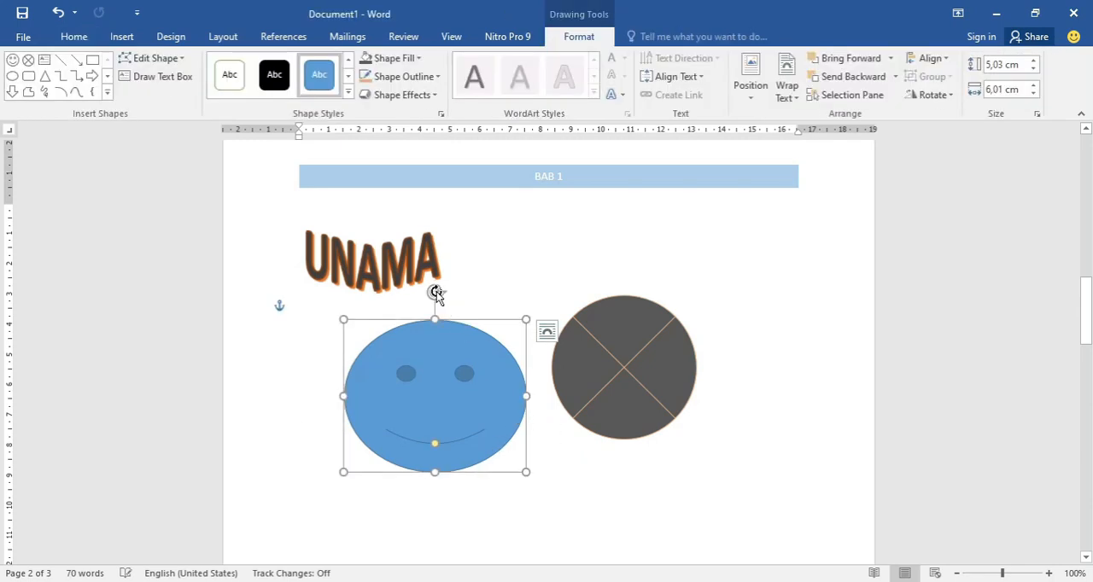
{"action": "left_click_drag", "start_coordinate": [436, 294], "coordinate": [528, 357]}
{"action": "left_click_drag", "start_coordinate": [494, 308], "coordinate": [439, 268]}
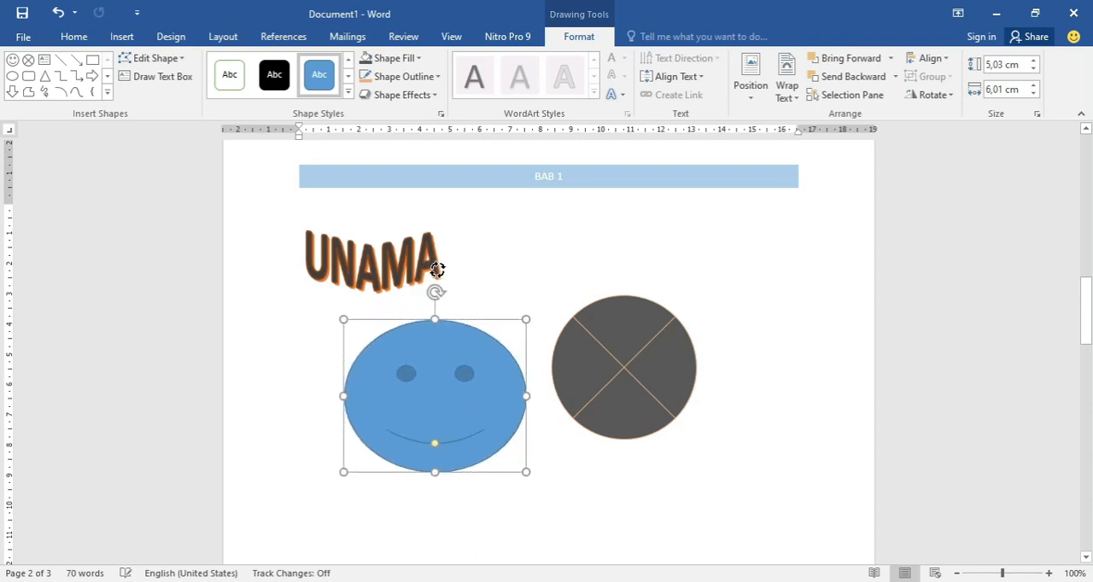
{"action": "left_click", "coordinate": [611, 482]}
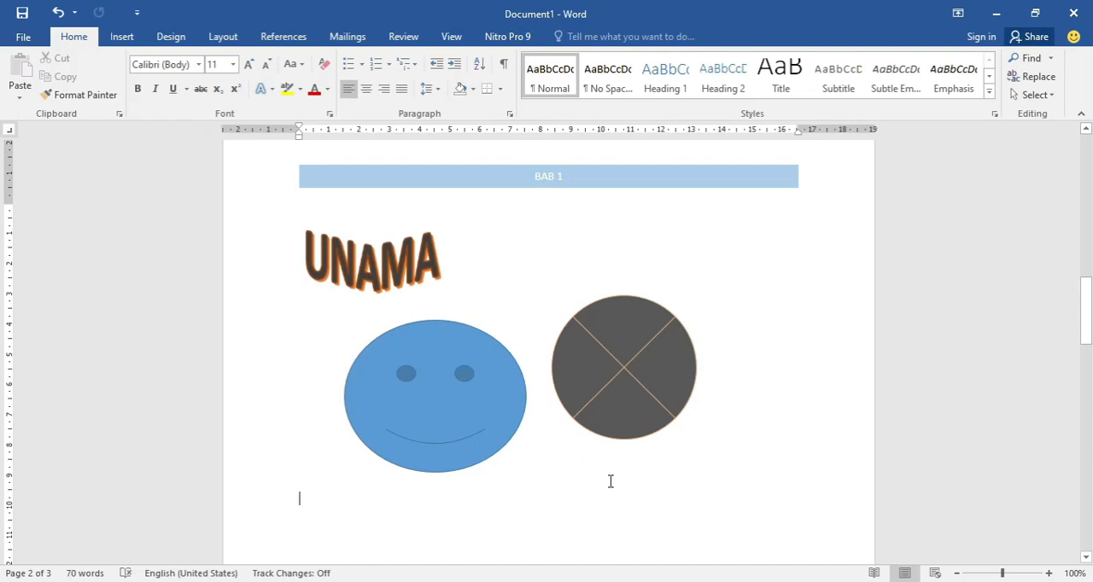
- Apply a Dropped drop cap with more lines to drop to the "Drop Cap merupakan" paragraph, and shrink the enlarged letter's frame
{"action": "scroll", "coordinate": [608, 483], "scroll_direction": "down", "scroll_amount": 4}
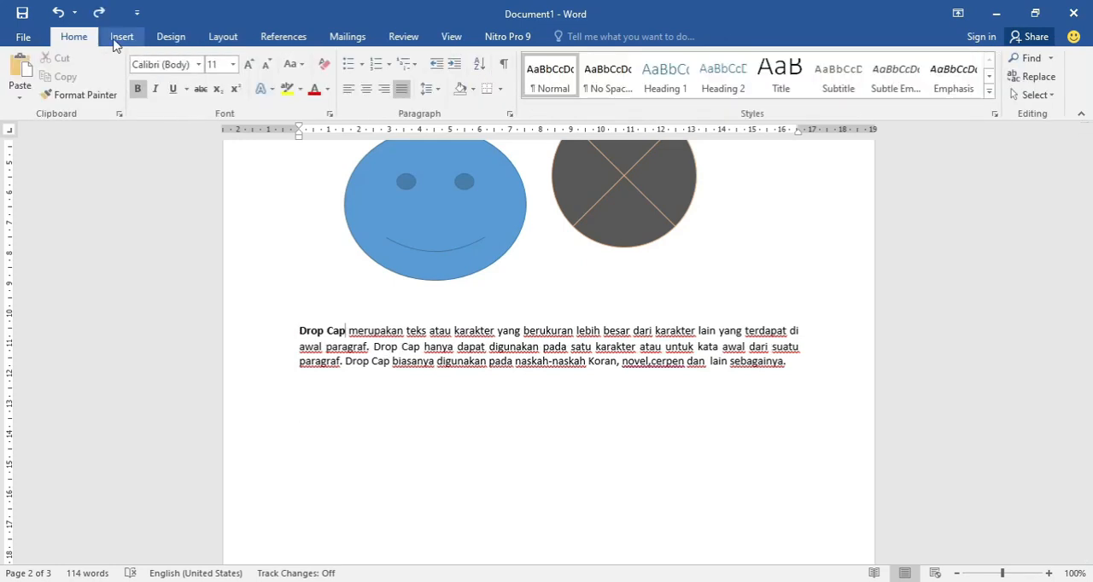
{"action": "left_click", "coordinate": [117, 38]}
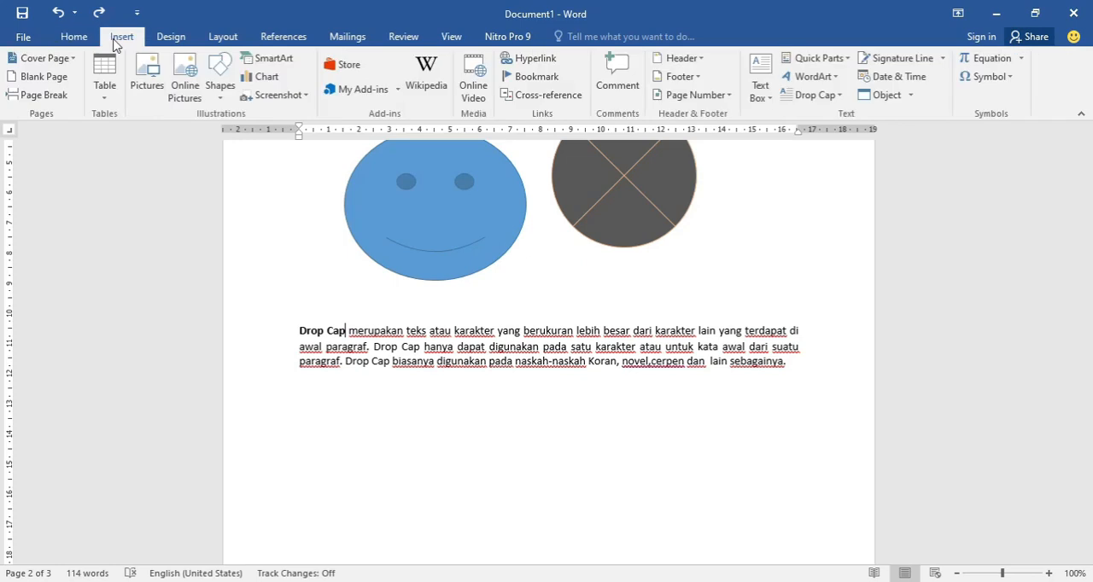
{"action": "left_click", "coordinate": [802, 101]}
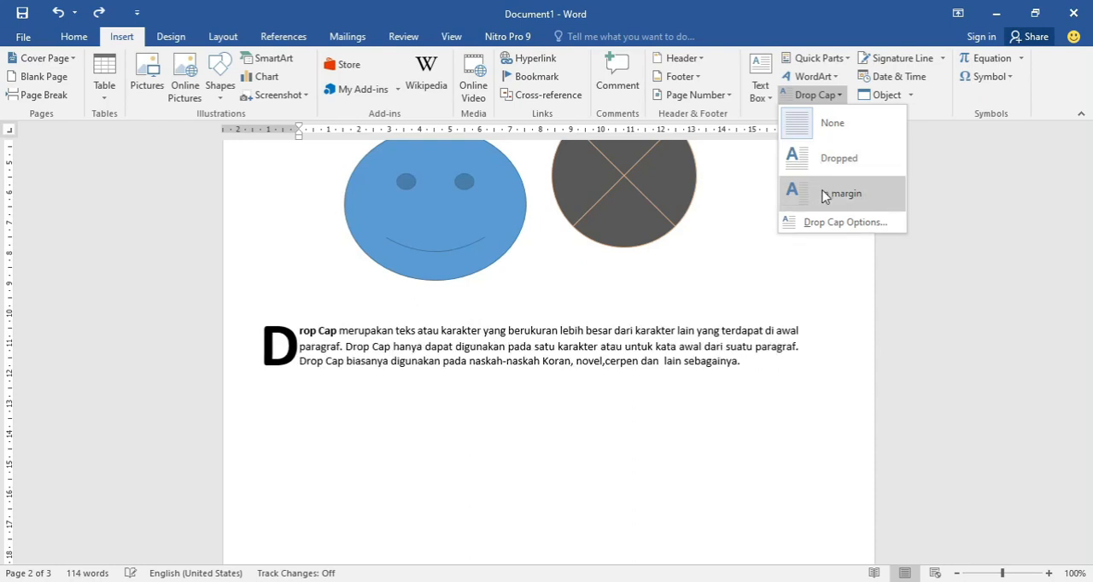
{"action": "left_click", "coordinate": [830, 222]}
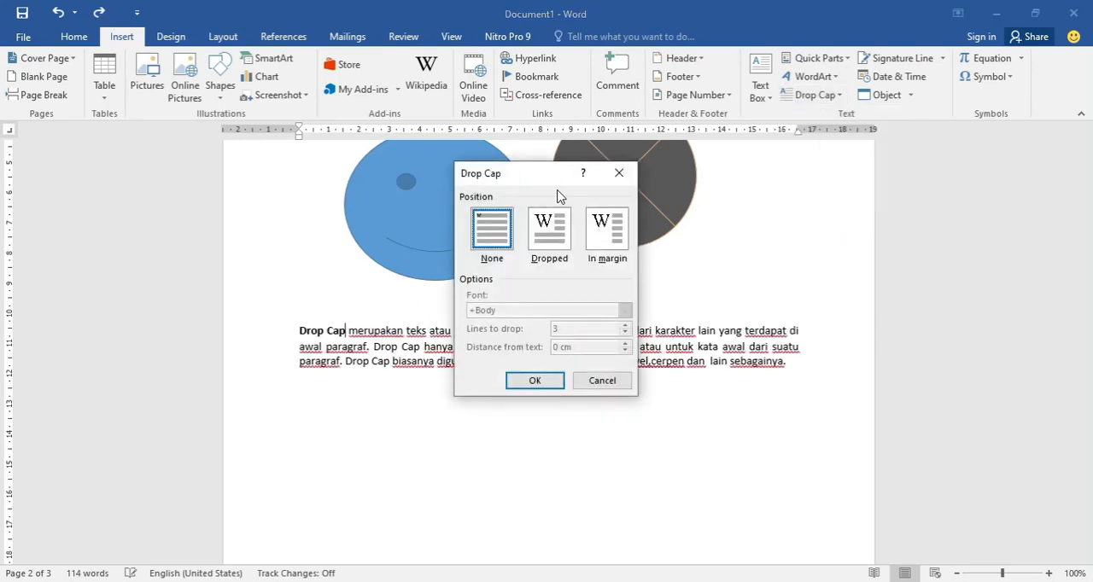
{"action": "left_click_drag", "start_coordinate": [538, 179], "coordinate": [690, 215]}
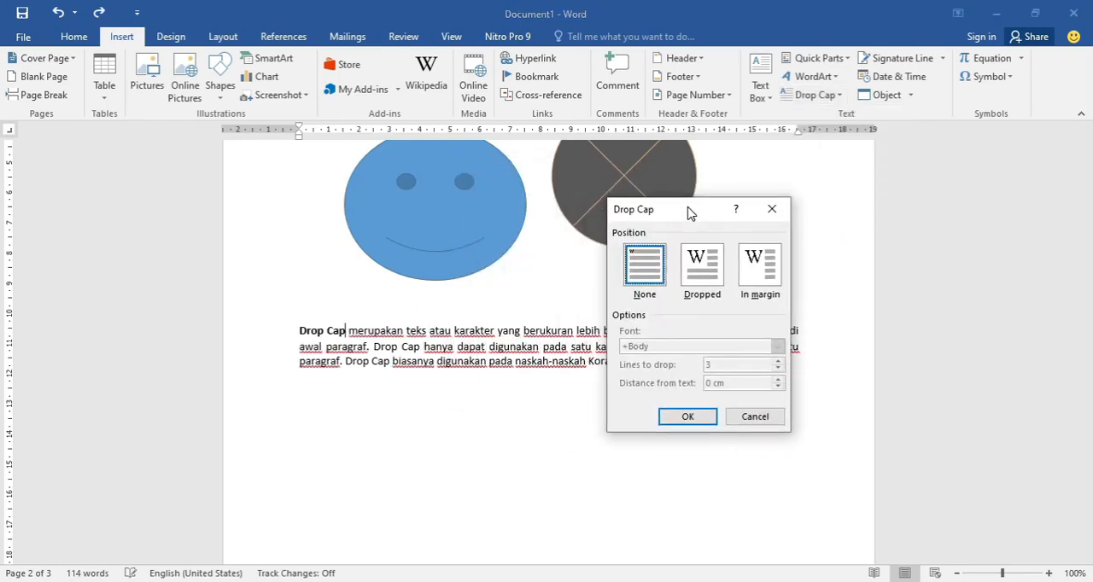
{"action": "left_click", "coordinate": [699, 272]}
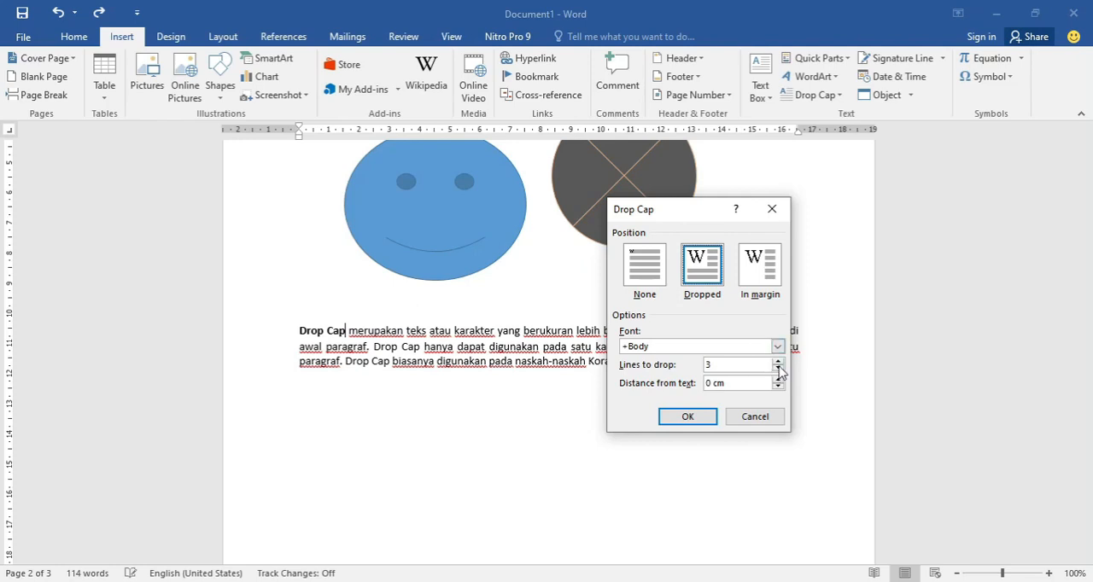
{"action": "left_click", "coordinate": [778, 361]}
{"action": "left_click", "coordinate": [699, 416]}
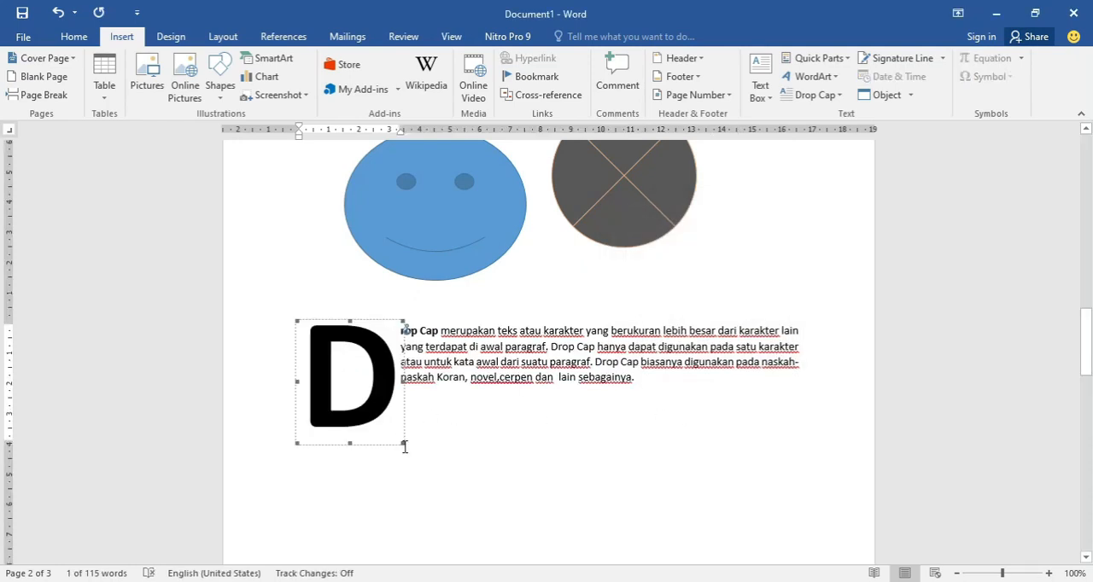
{"action": "left_click_drag", "start_coordinate": [402, 443], "coordinate": [349, 379]}
{"action": "left_click", "coordinate": [396, 377]}
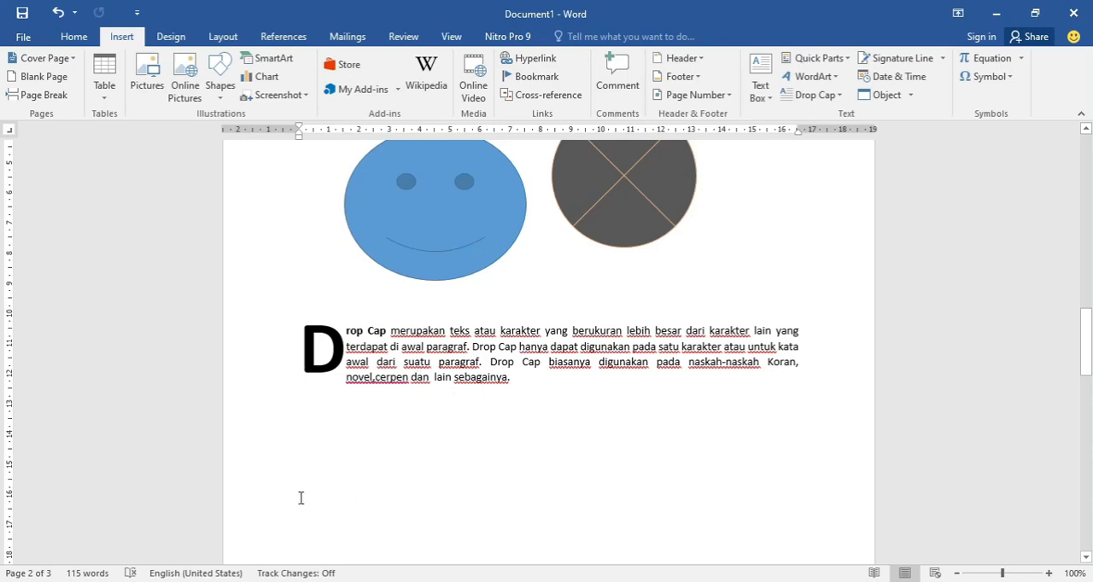
- Switch to the PERTEMUAN 3 presentation in PowerPoint and view the "Latihan" exercise slide after the DropCap slide
{"action": "key", "text": "alt+Tab"}
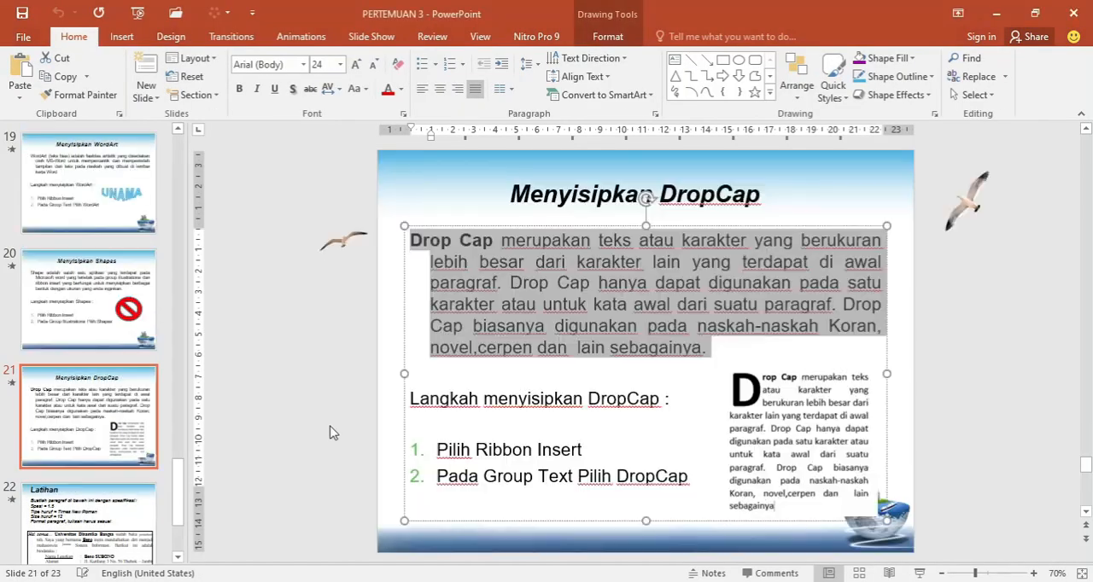
{"action": "left_click", "coordinate": [333, 433]}
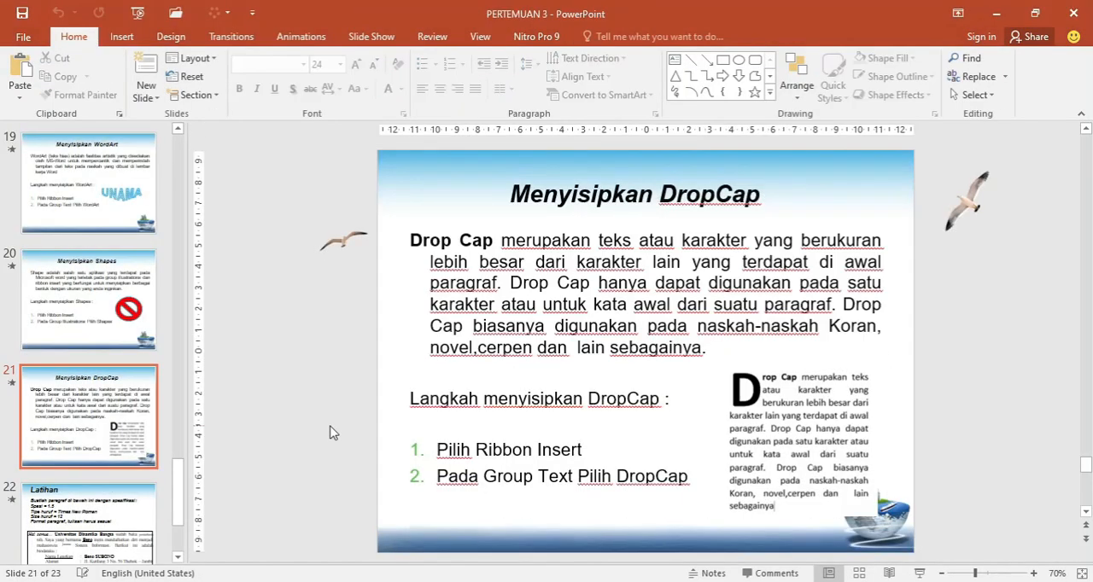
{"action": "scroll", "coordinate": [333, 433], "scroll_direction": "down", "scroll_amount": 1}
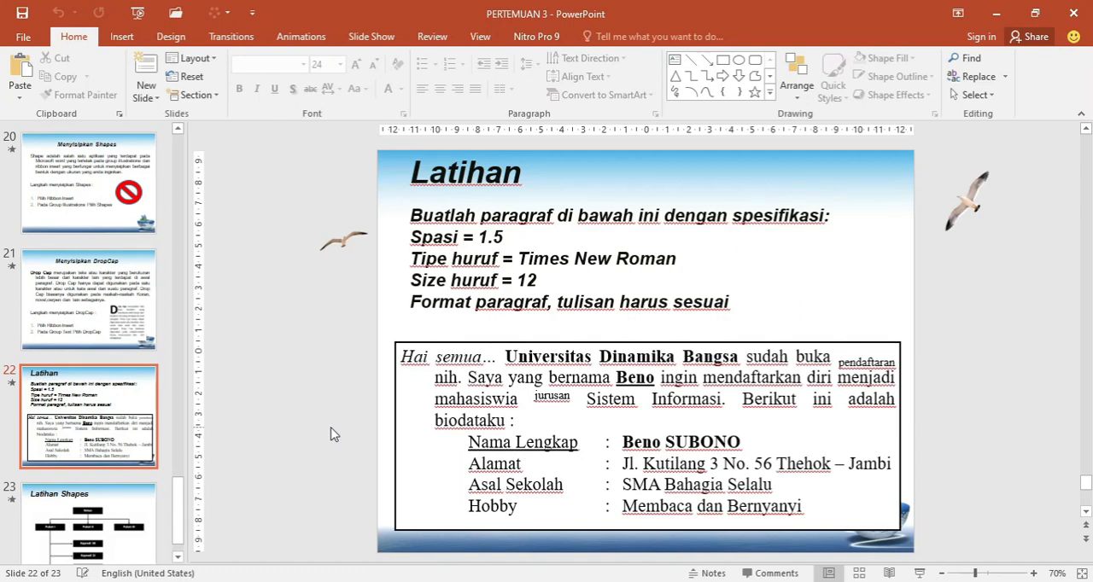